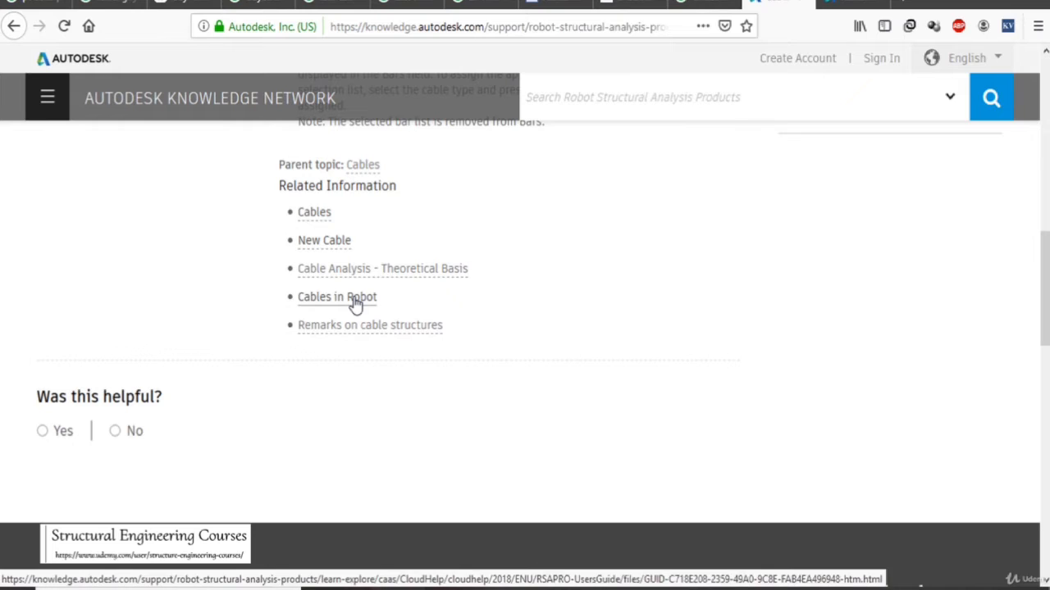
- Open the related article "Remarks on cable structures" and read its remarks on initial tension forces and the bar-and-cable example diagram
left_click(382, 329)
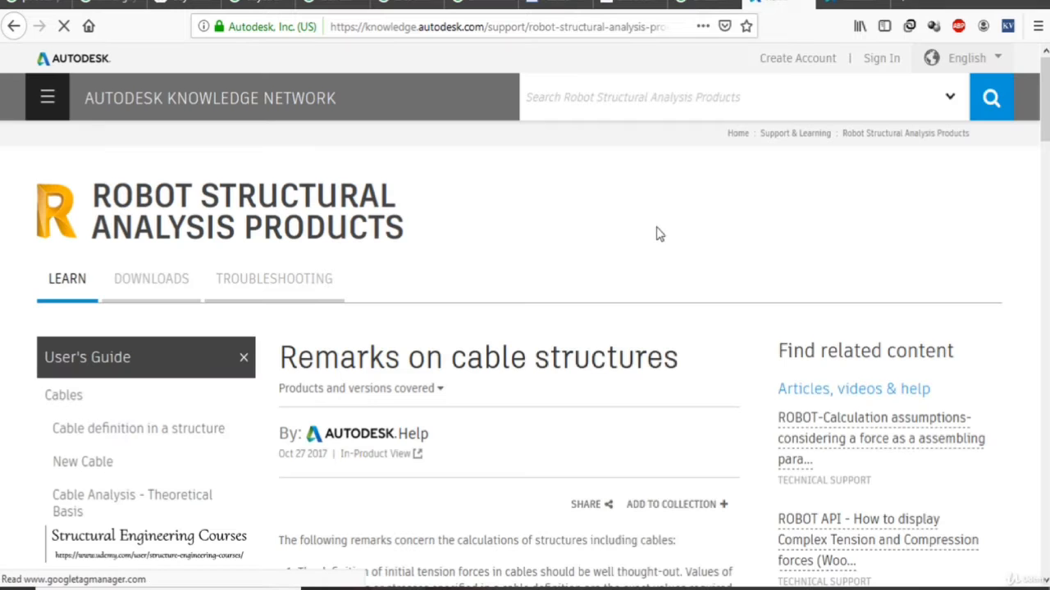
scroll(557, 283, "down", 3)
scroll(558, 283, "down", 2)
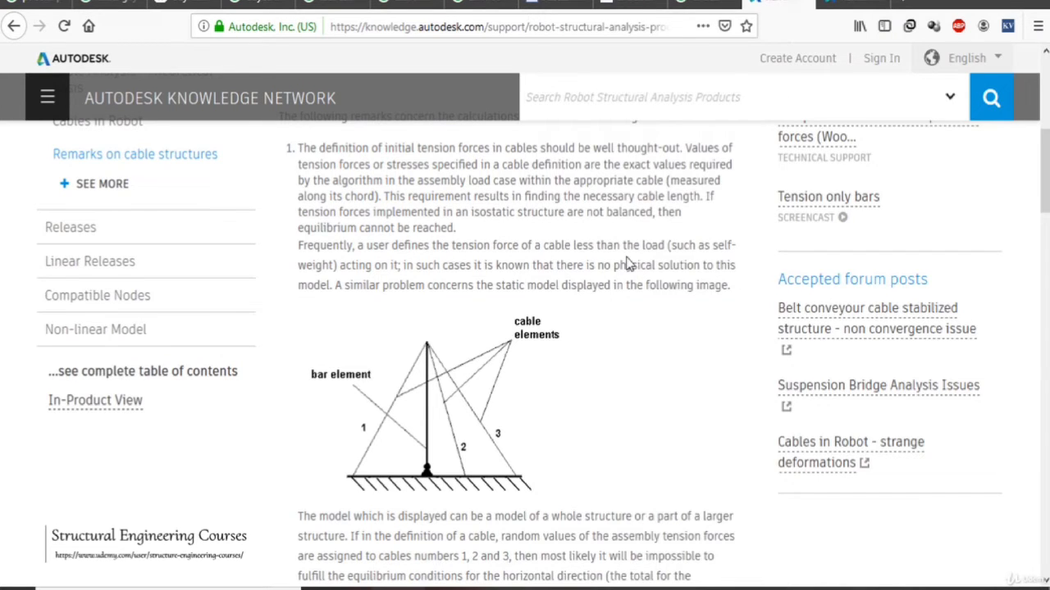
scroll(627, 262, "down", 4)
scroll(628, 248, "up", 2)
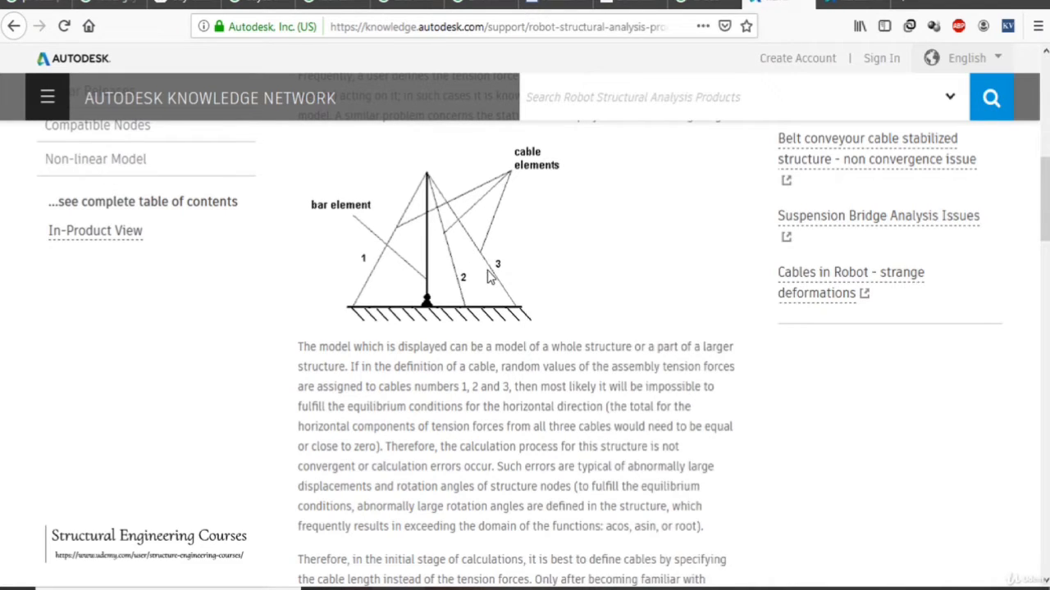
scroll(487, 270, "down", 8)
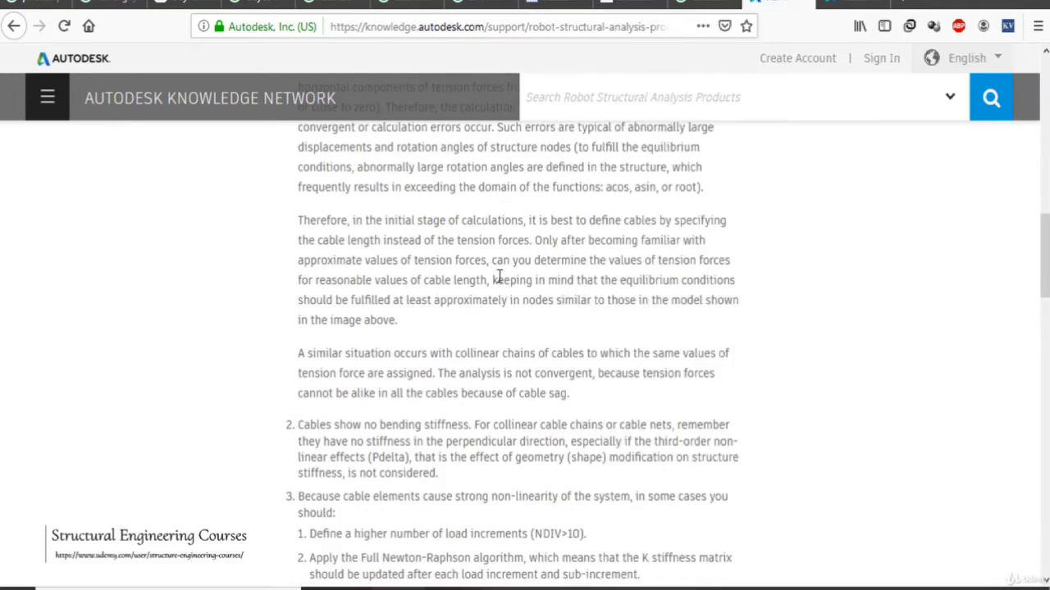
scroll(554, 292, "down", 4)
scroll(554, 293, "up", 15)
scroll(464, 277, "down", 5)
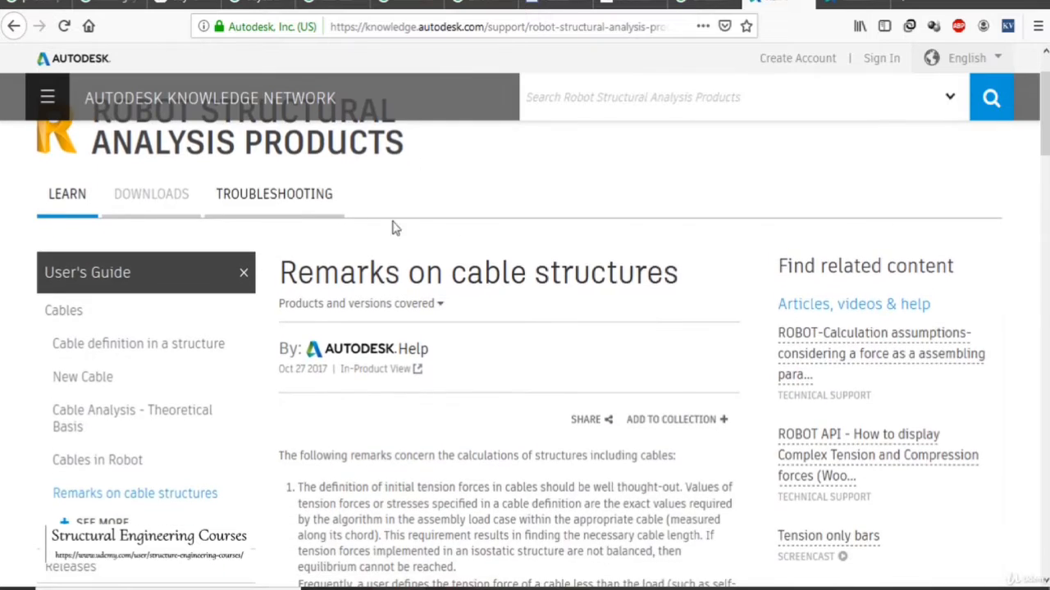
scroll(590, 342, "down", 4)
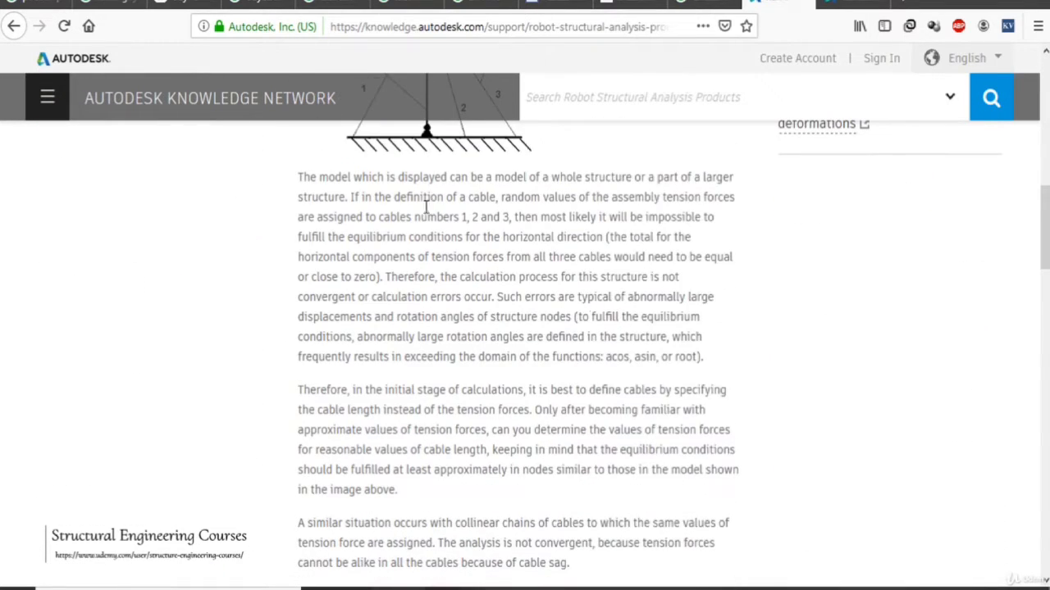
scroll(450, 271, "up", 3)
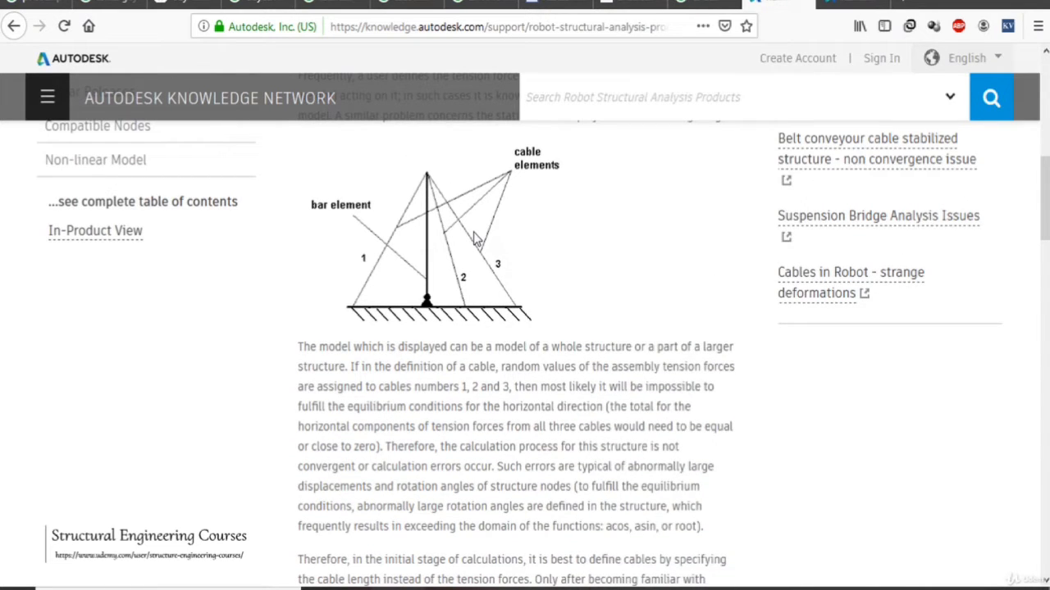
- Switch to the "tower guy wire" image results and preview the Guyed Wire Mast Steel Telecommunication tower picture
left_click(185, 5)
scroll(583, 284, "up", 10)
scroll(574, 285, "up", 5)
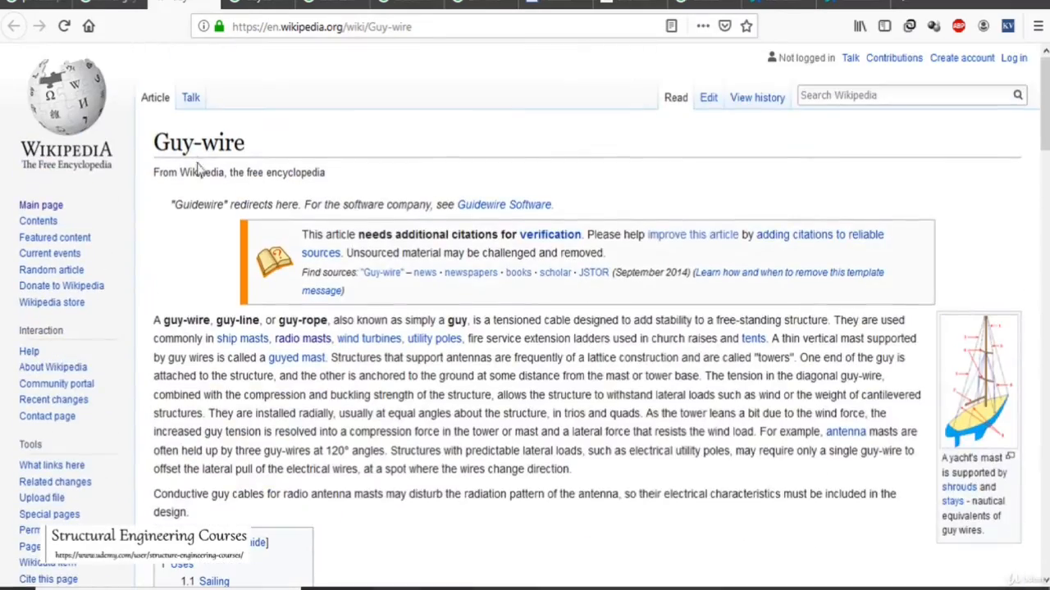
left_click(110, 7)
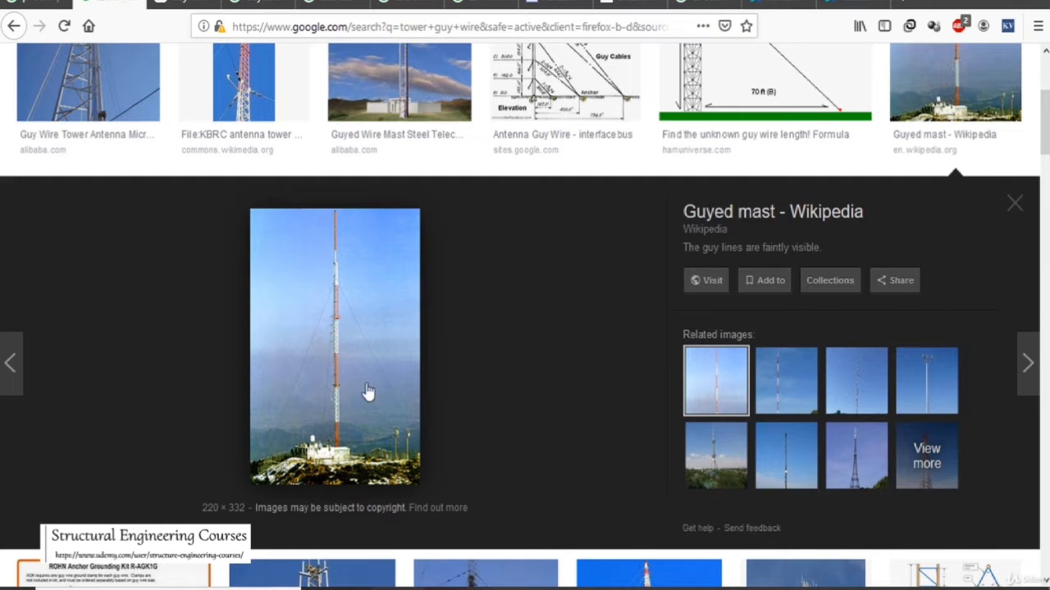
scroll(344, 393, "up", 5)
left_click(422, 279)
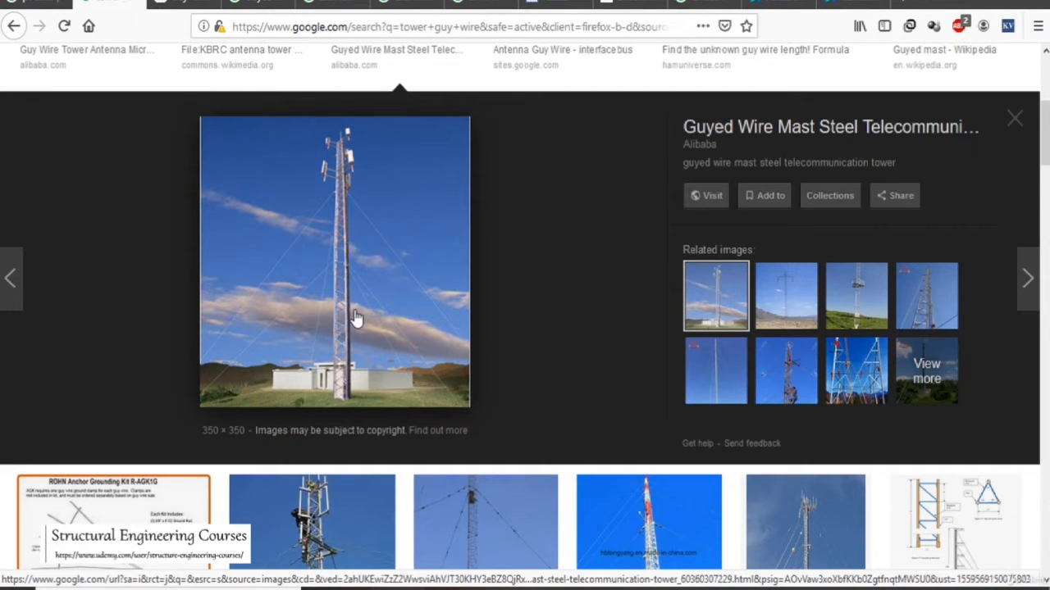
- Preview the Thabazimbi tower guy wire earth anchor picture and browse the image results below it
scroll(480, 244, "down", 3)
scroll(517, 202, "down", 3)
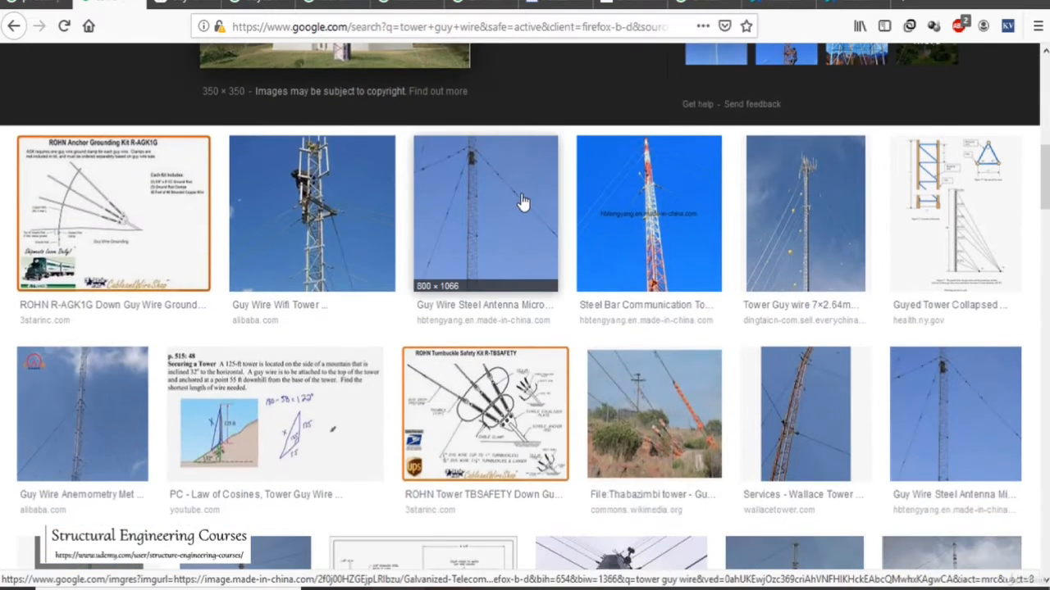
scroll(523, 202, "down", 2)
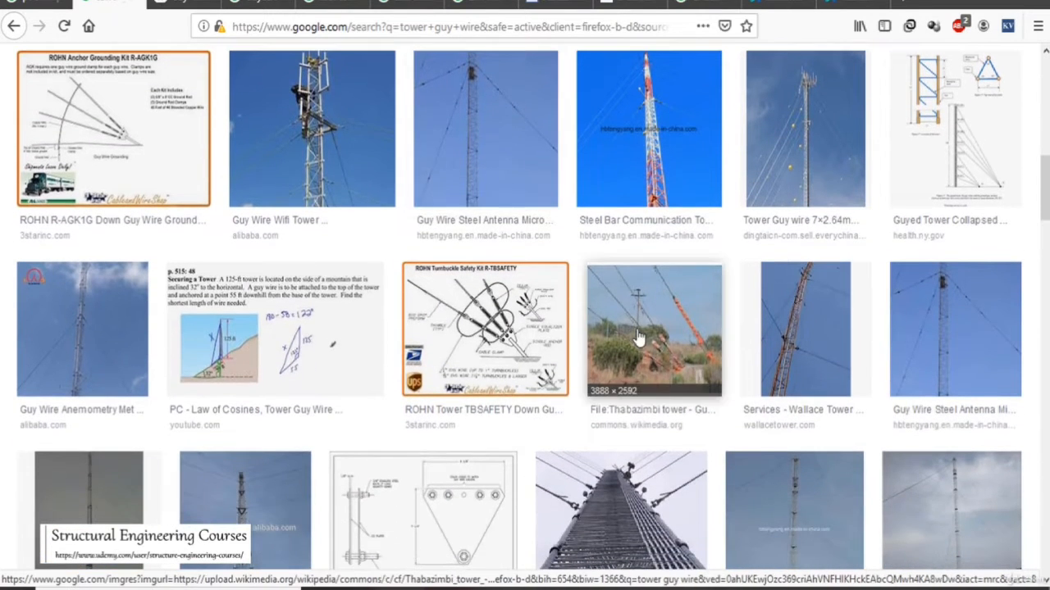
scroll(517, 303, "up", 5)
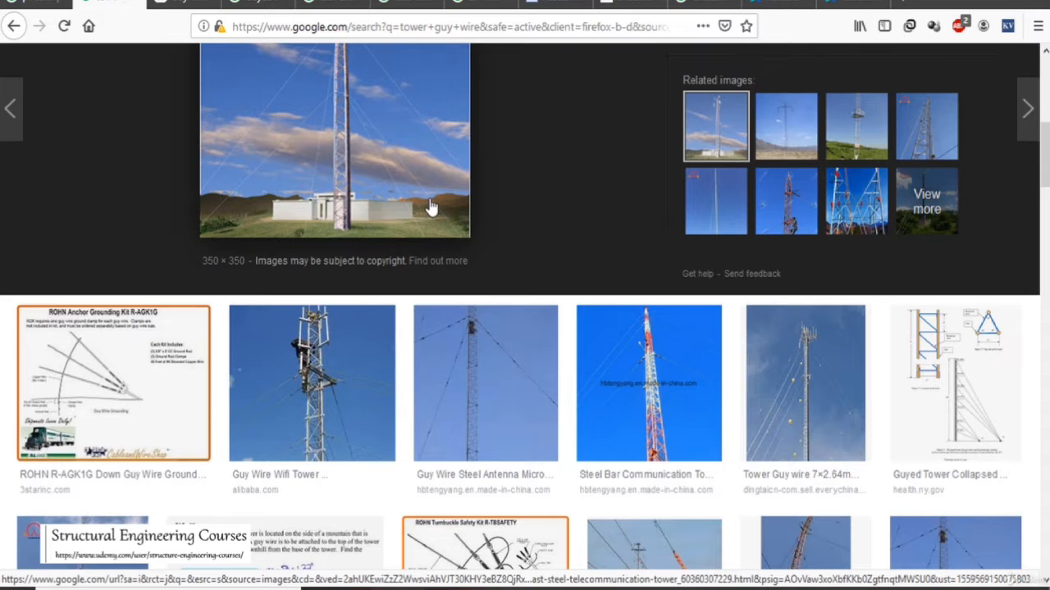
scroll(425, 154, "down", 3)
left_click(629, 410)
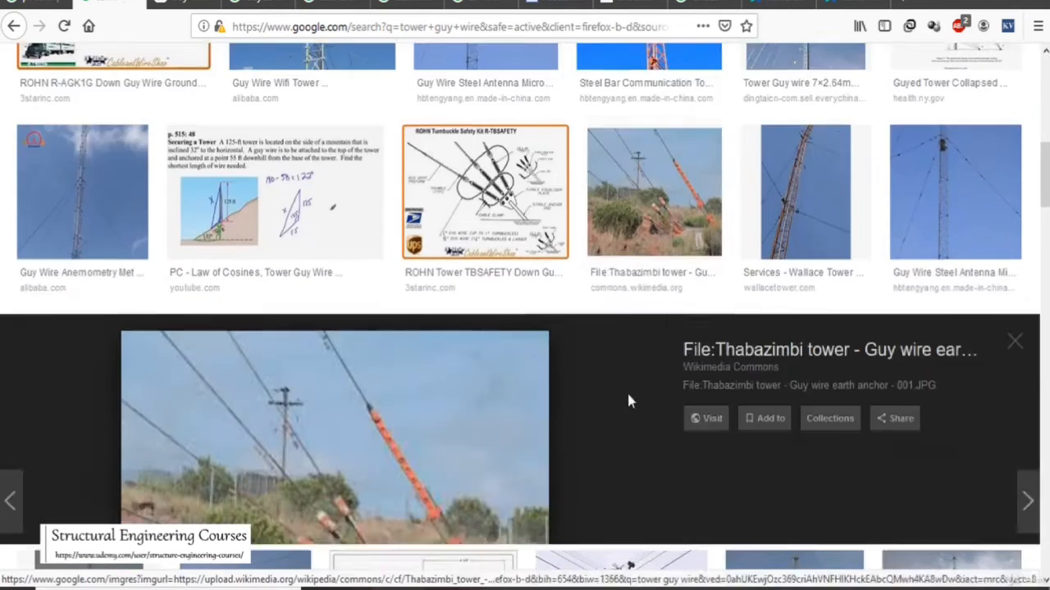
scroll(459, 320, "down", 2)
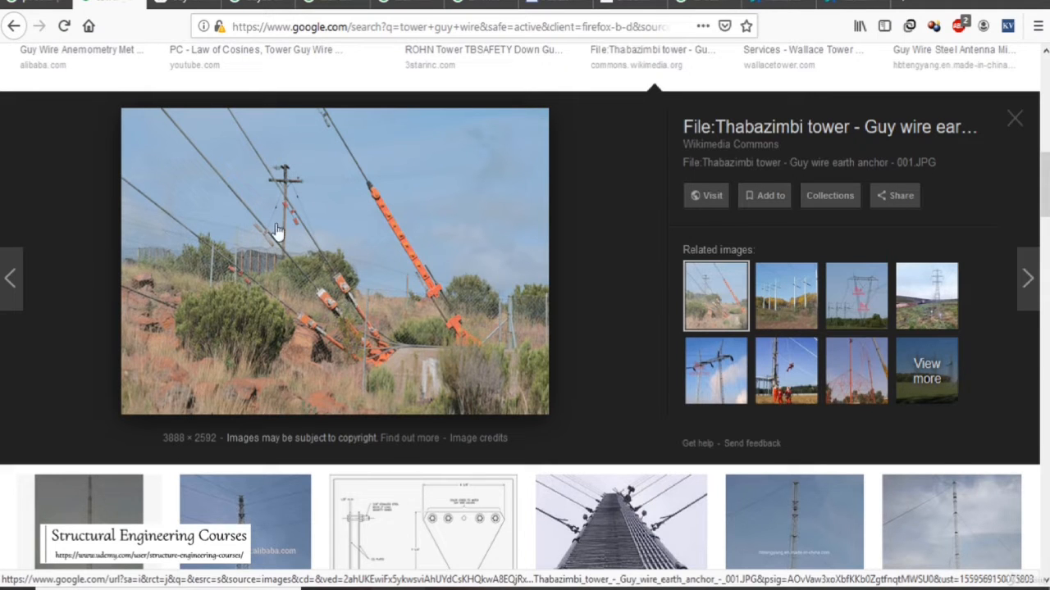
scroll(500, 257, "down", 3)
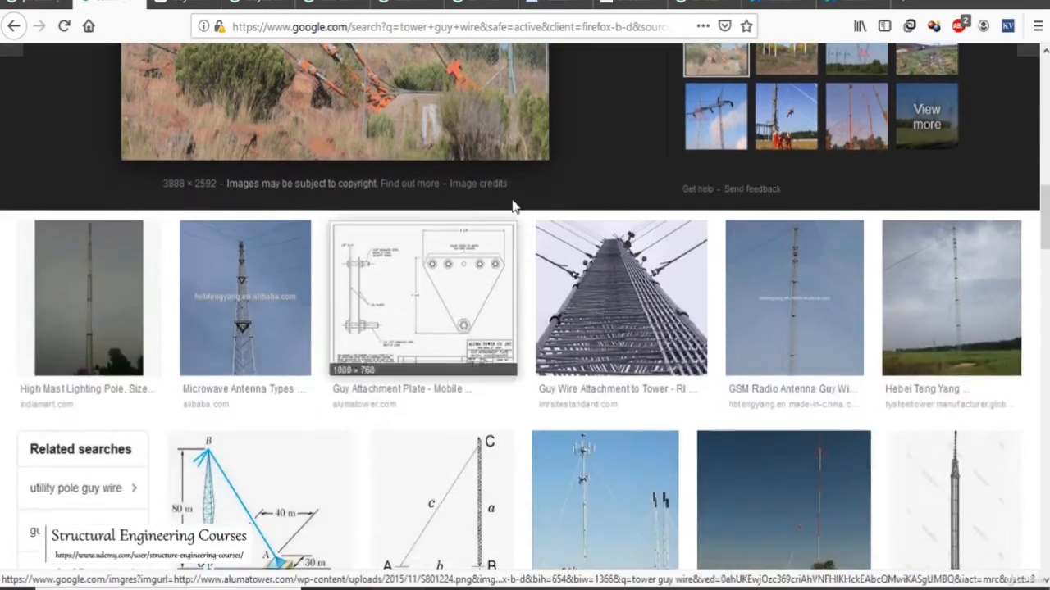
scroll(490, 200, "down", 1)
scroll(491, 199, "down", 3)
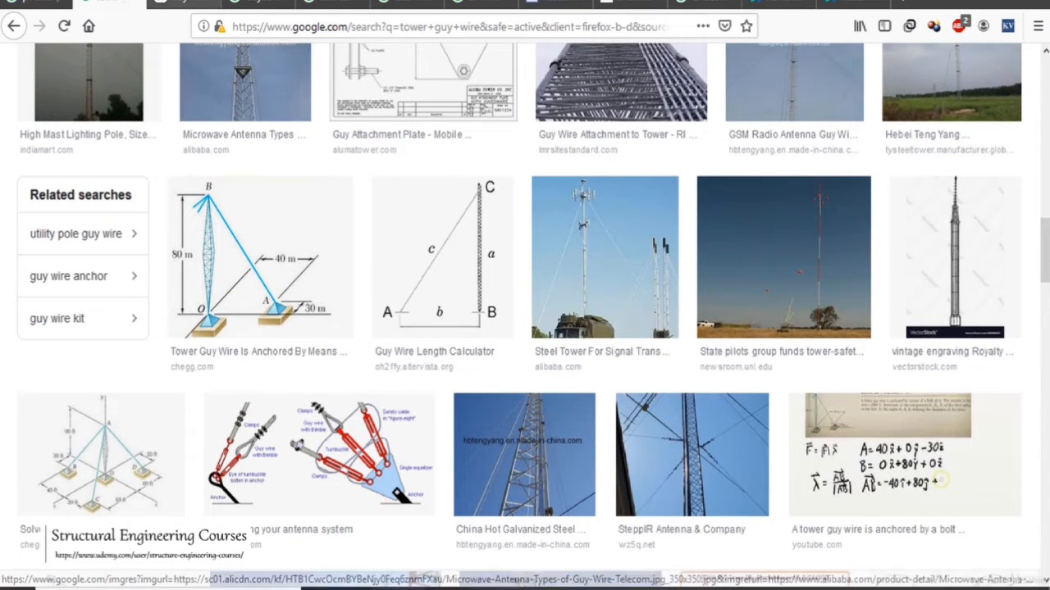
- Enlarge the yacht mast illustration in the Wikipedia Guy-wire article, then close the enlarged view
left_click(195, 3)
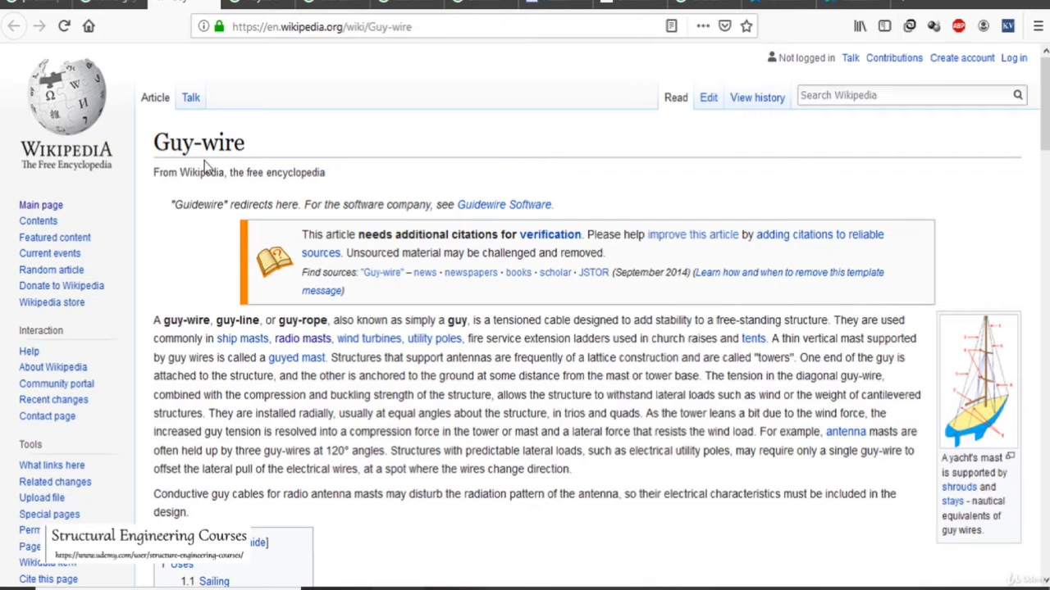
scroll(684, 269, "down", 3)
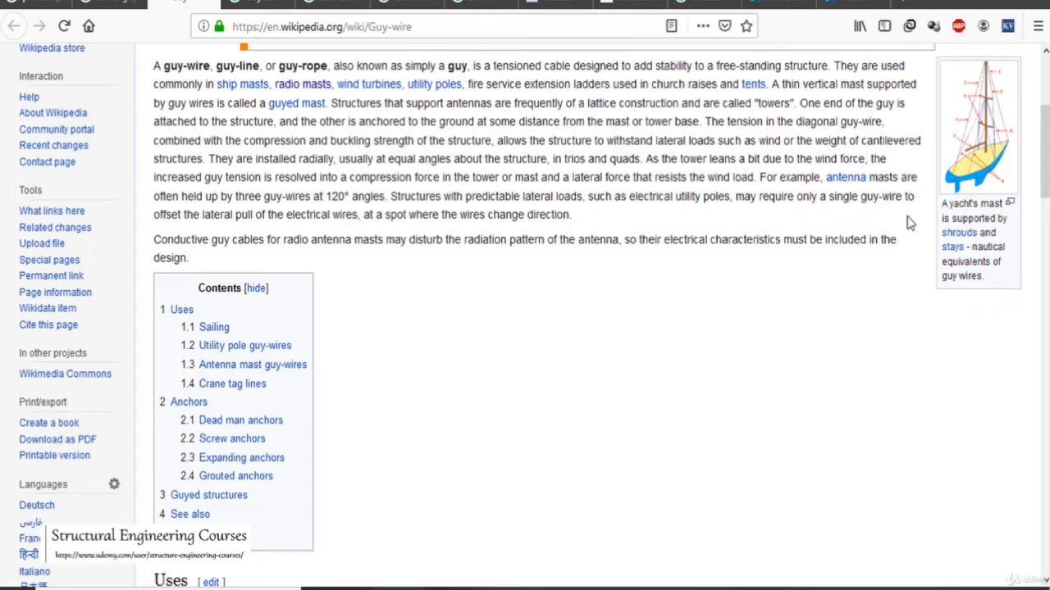
left_click(1002, 175)
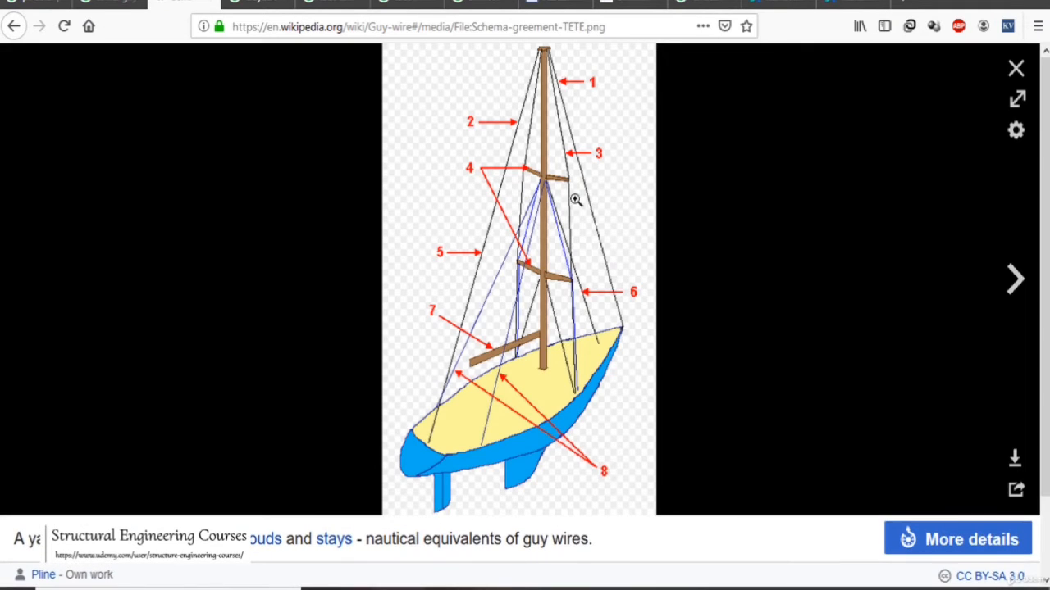
left_click(1015, 68)
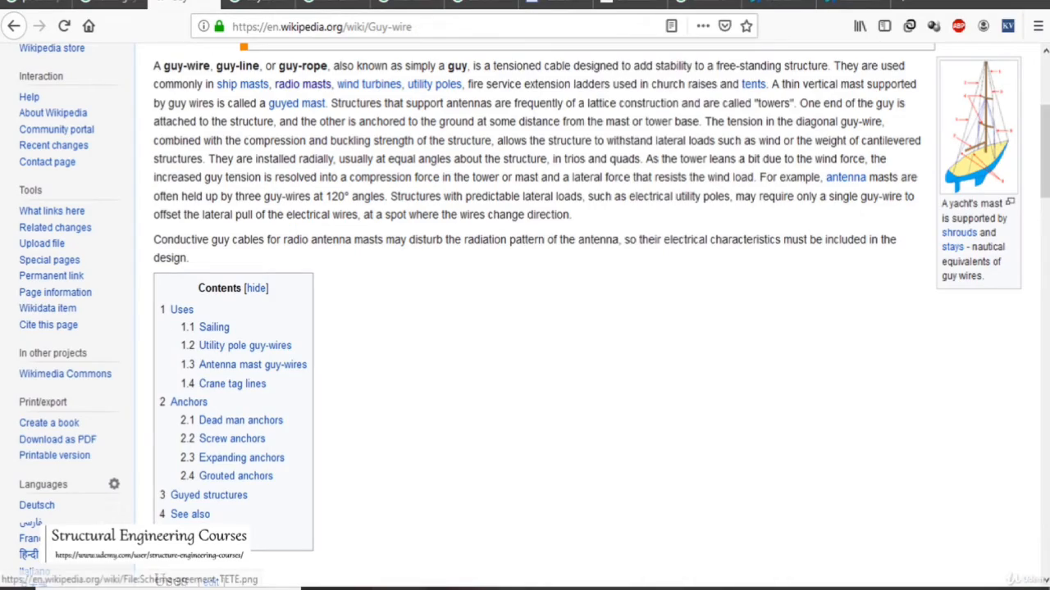
- Read the Guy-wire article's sections on utility poles, antenna masts, crane tag lines and anchor types, then return to its beginning
scroll(974, 144, "down", 5)
scroll(1021, 264, "down", 3)
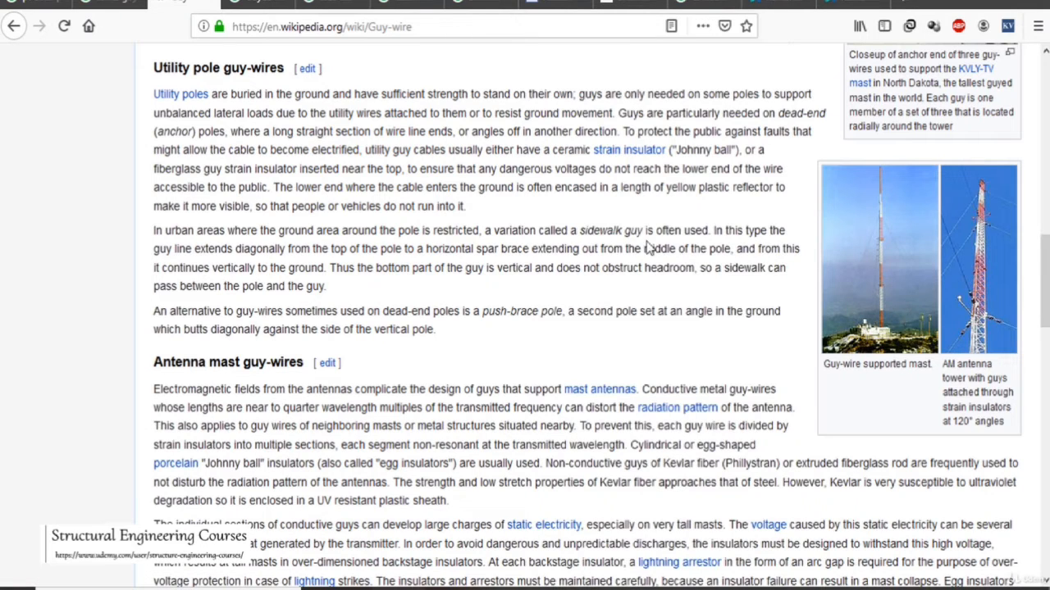
scroll(630, 221, "down", 1)
scroll(621, 218, "down", 1)
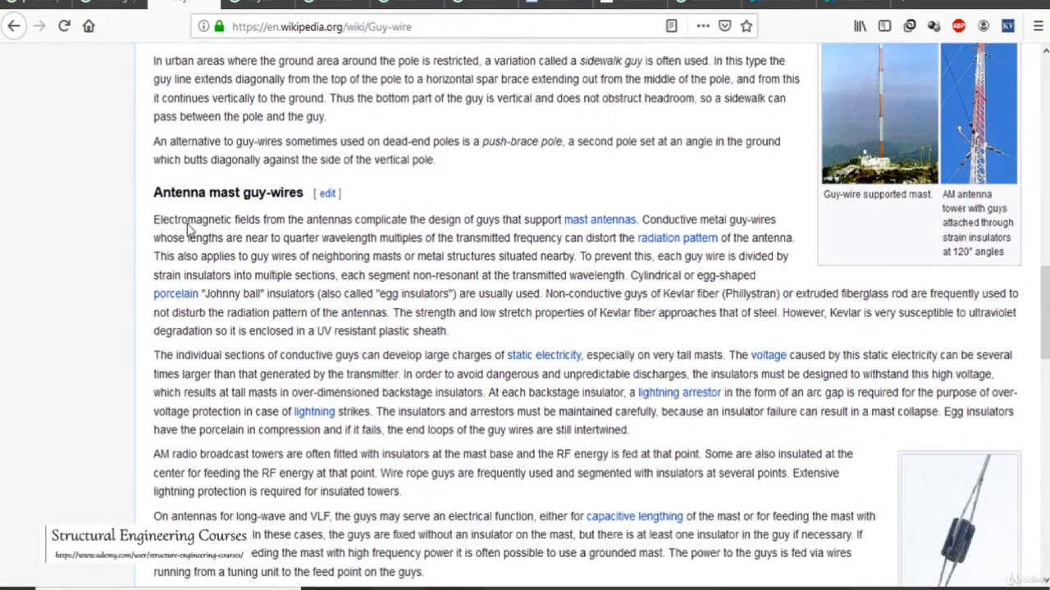
scroll(512, 220, "down", 3)
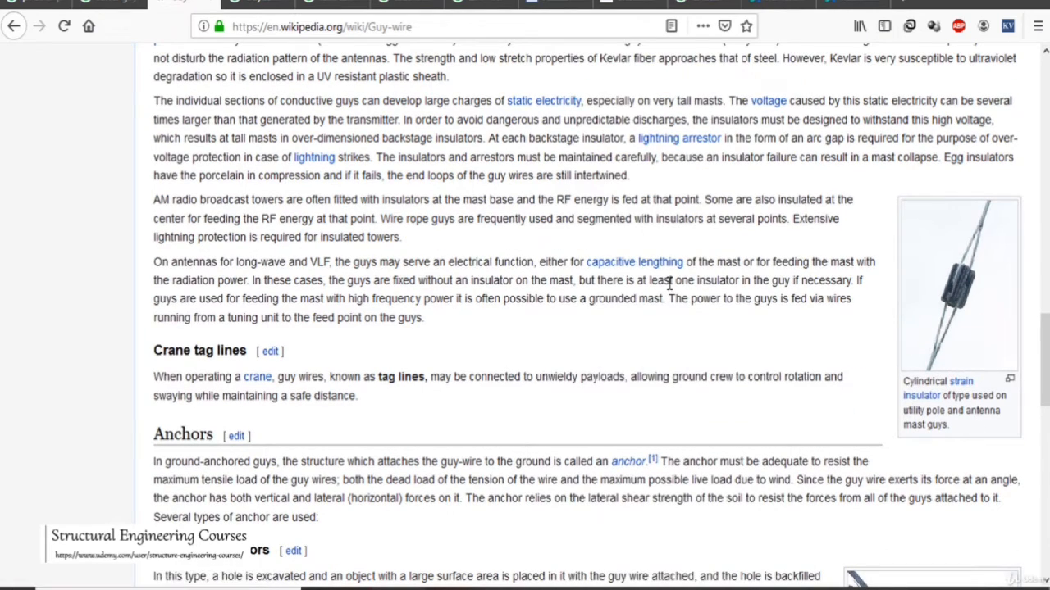
scroll(670, 287, "down", 3)
scroll(594, 265, "down", 1)
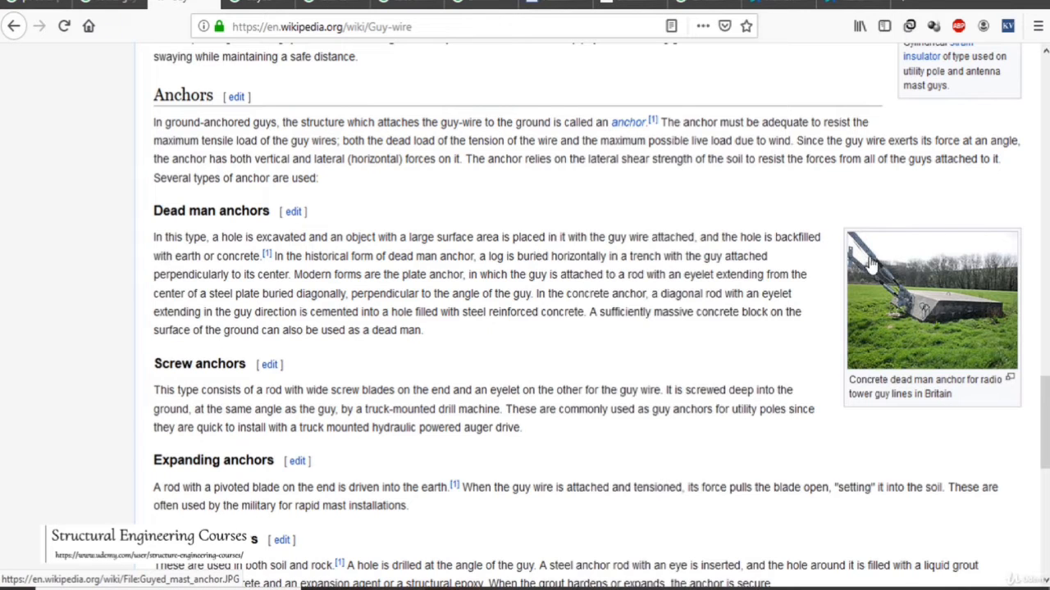
scroll(540, 233, "down", 5)
scroll(540, 244, "down", 1)
scroll(535, 240, "up", 20)
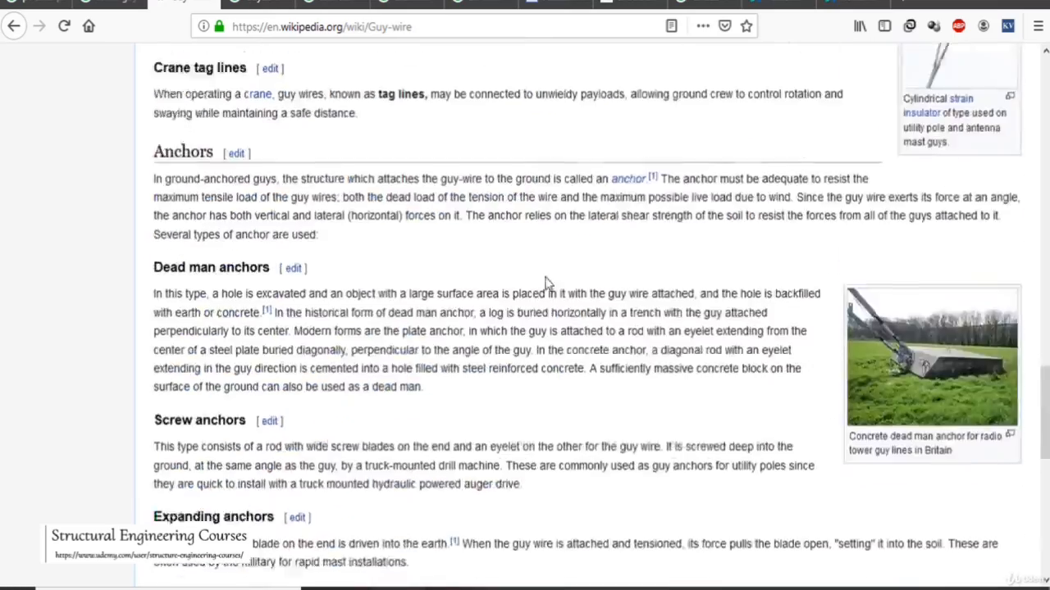
scroll(540, 301, "up", 4)
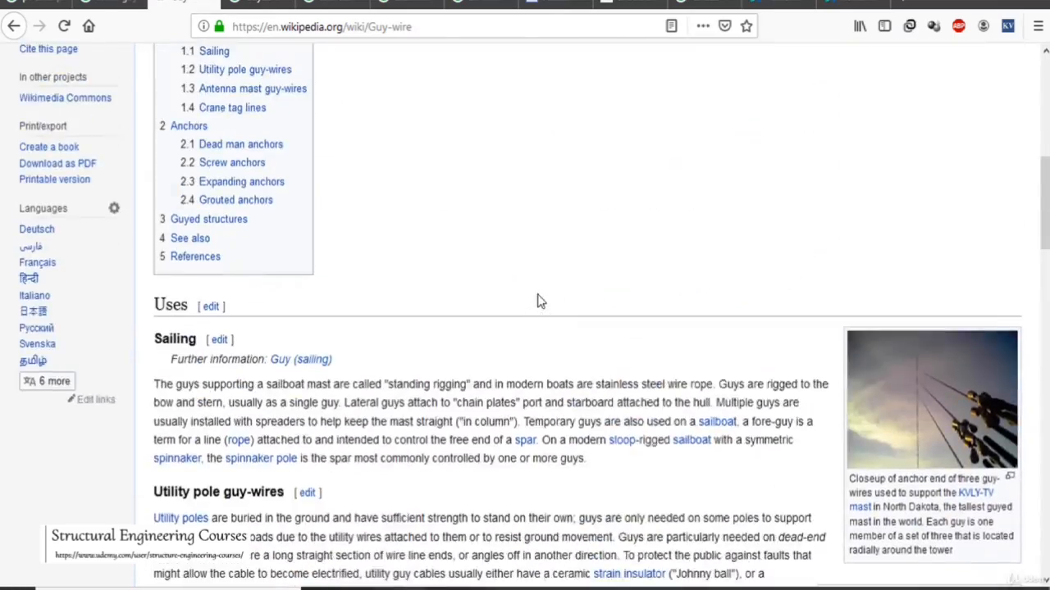
scroll(540, 301, "up", 6)
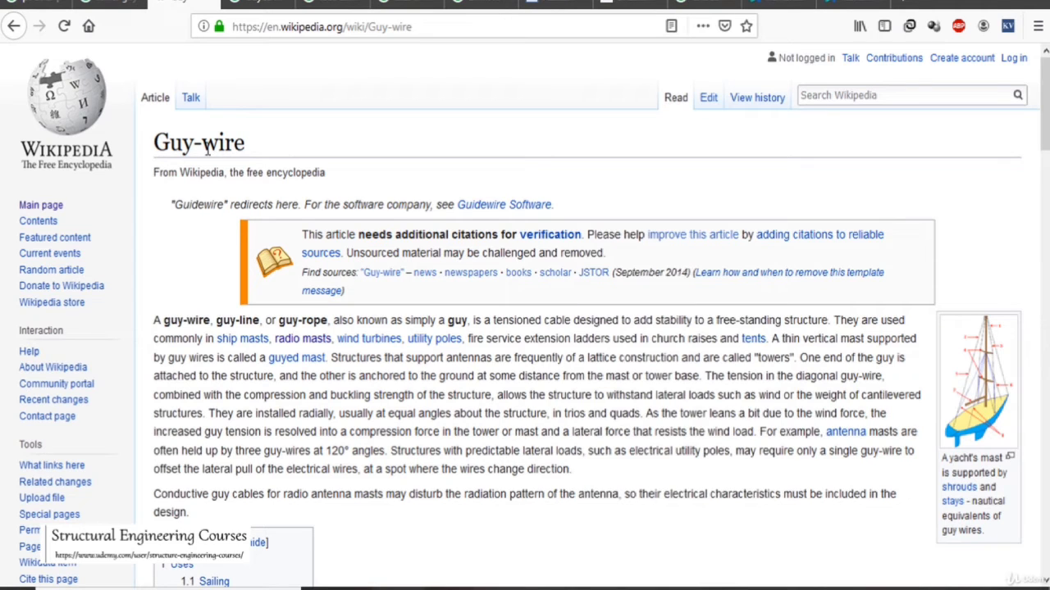
- Check the "Guyed structures" search results, then switch to STAAD.Pro to view the TAUT CABLE ANALYSIS.std model
key("ctrl+Tab")
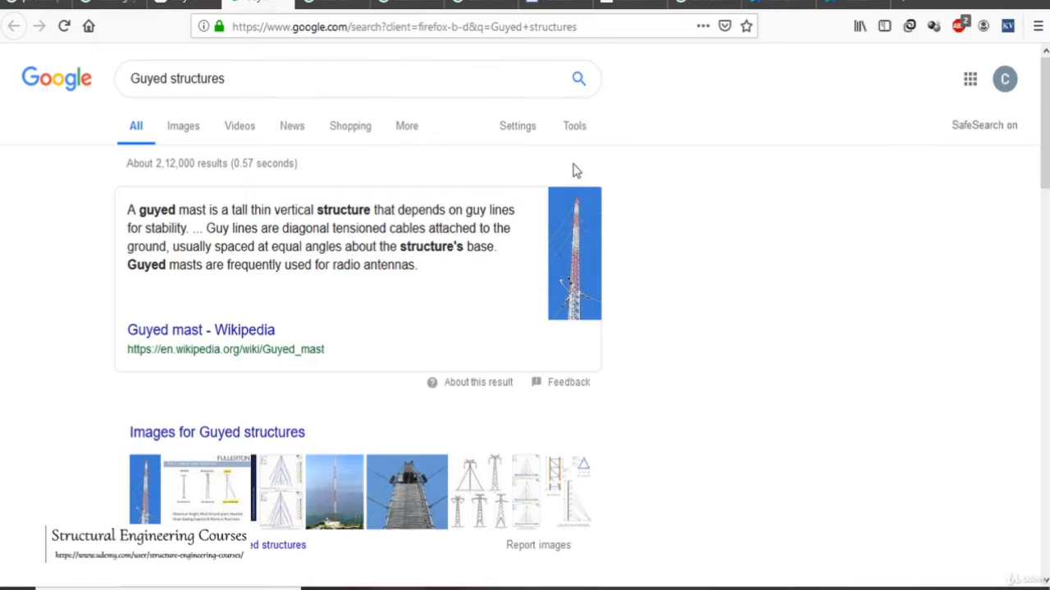
left_click(491, 589)
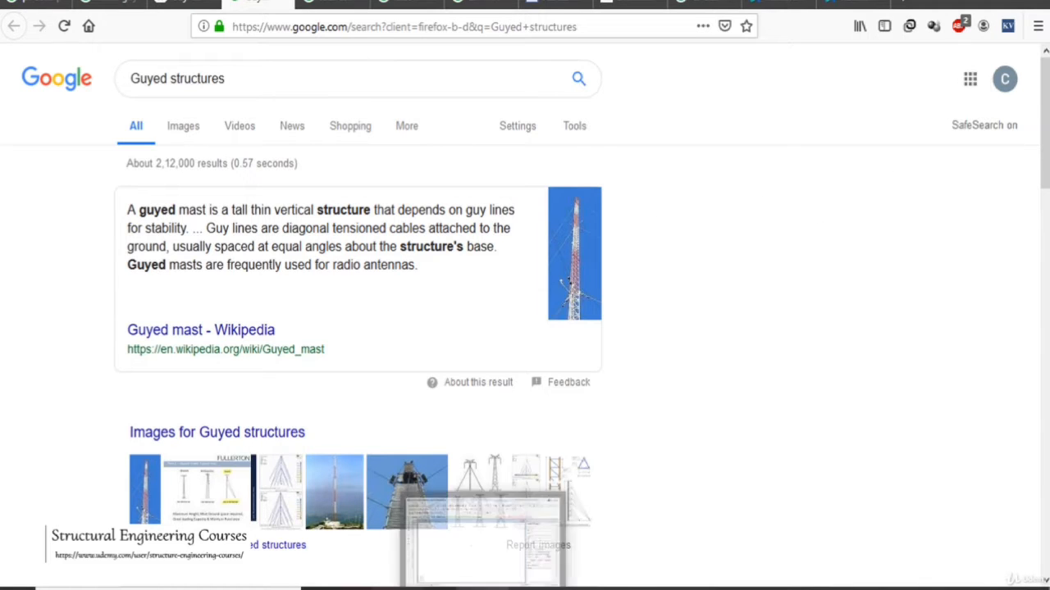
left_click_drag(410, 308, 510, 415)
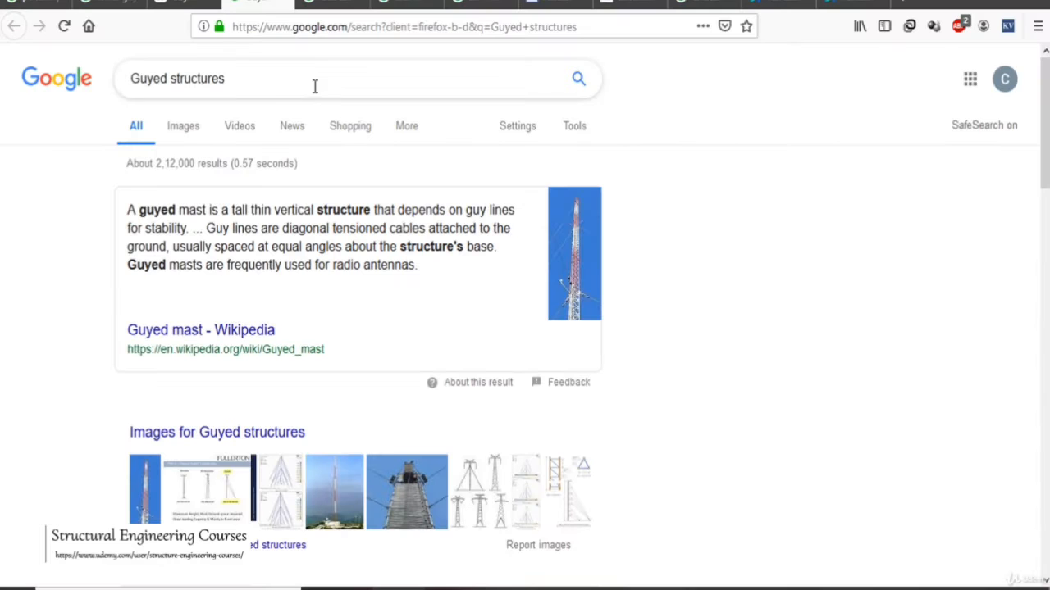
- Return to the browser's "tower guy wire" image results and go back to the first pictures in the list
left_click(209, 7)
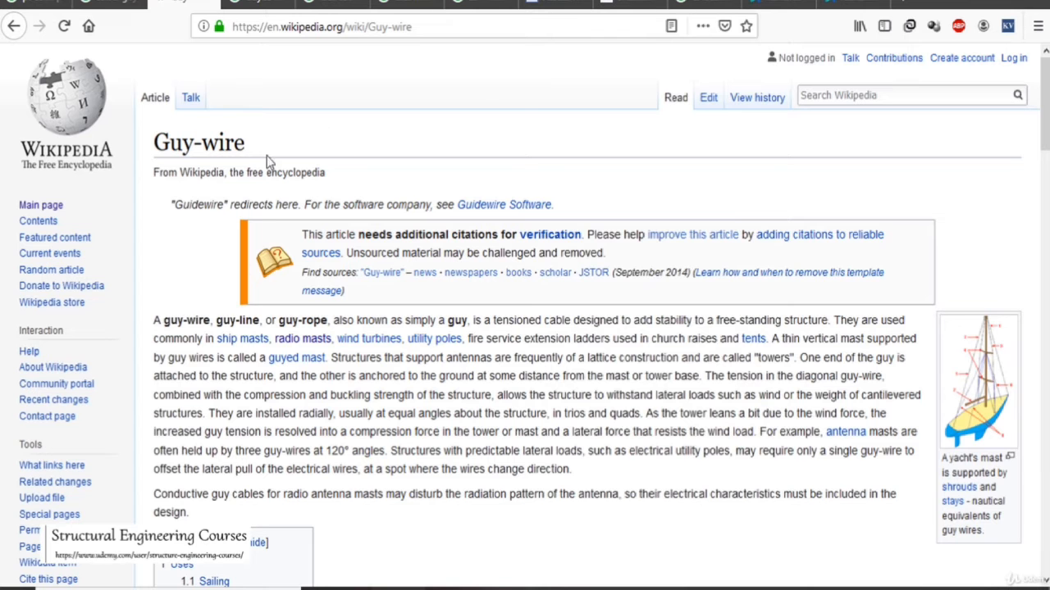
left_click(110, 7)
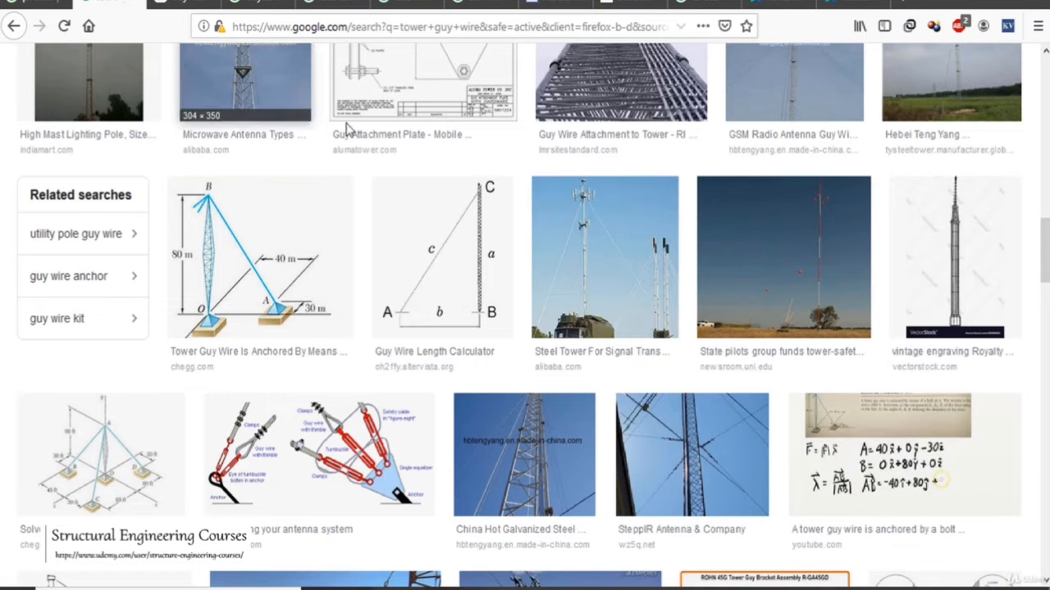
left_click(530, 289)
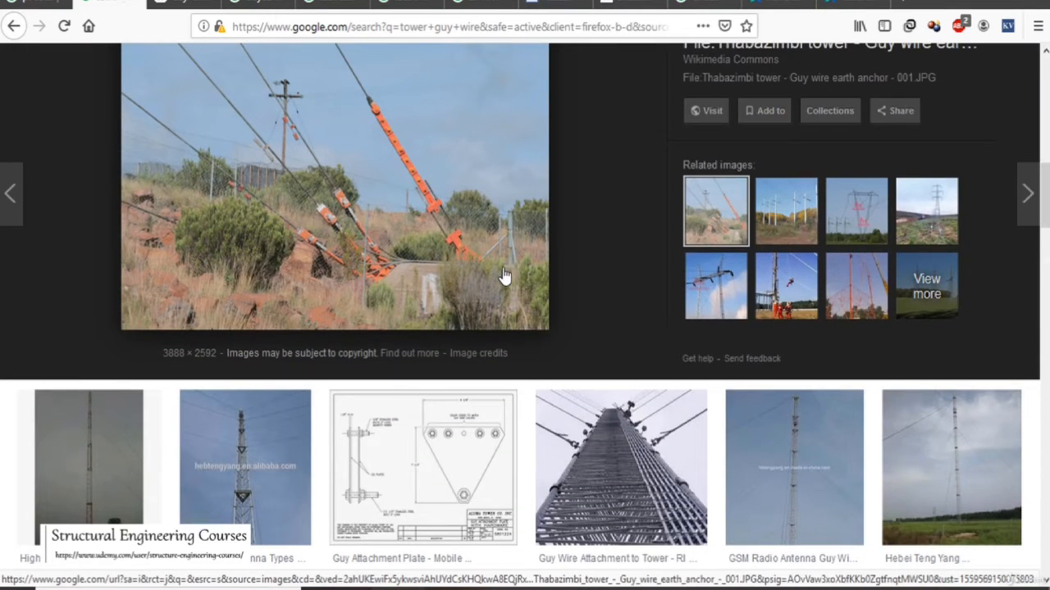
scroll(503, 281, "up", 5)
scroll(504, 277, "up", 6)
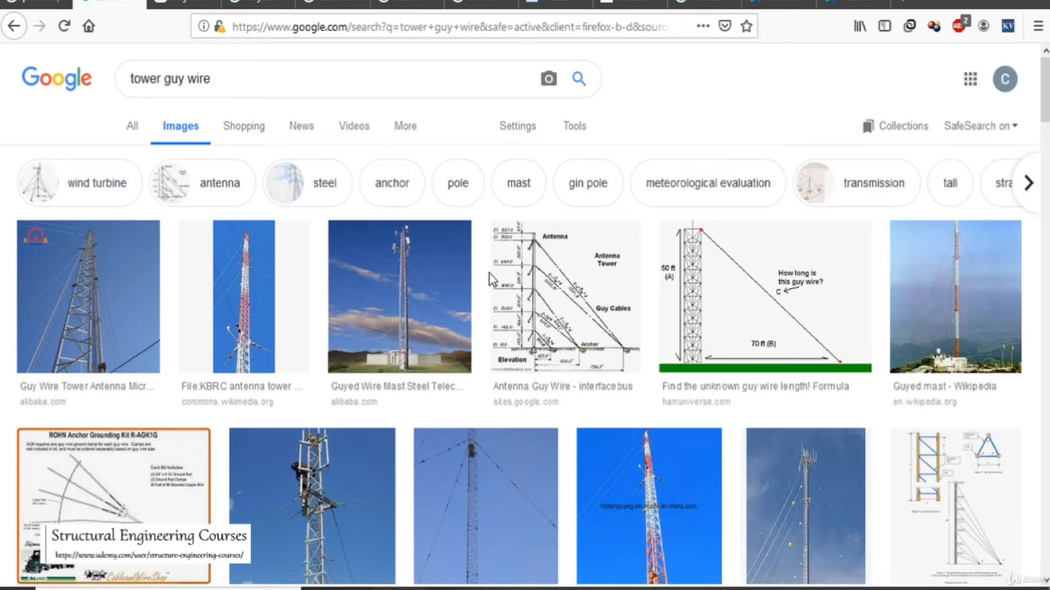
- Enlarge the "Find the unknown guy wire length! Formula" diagram to examine its geometry, then switch to STAAD.Pro
left_click(771, 288)
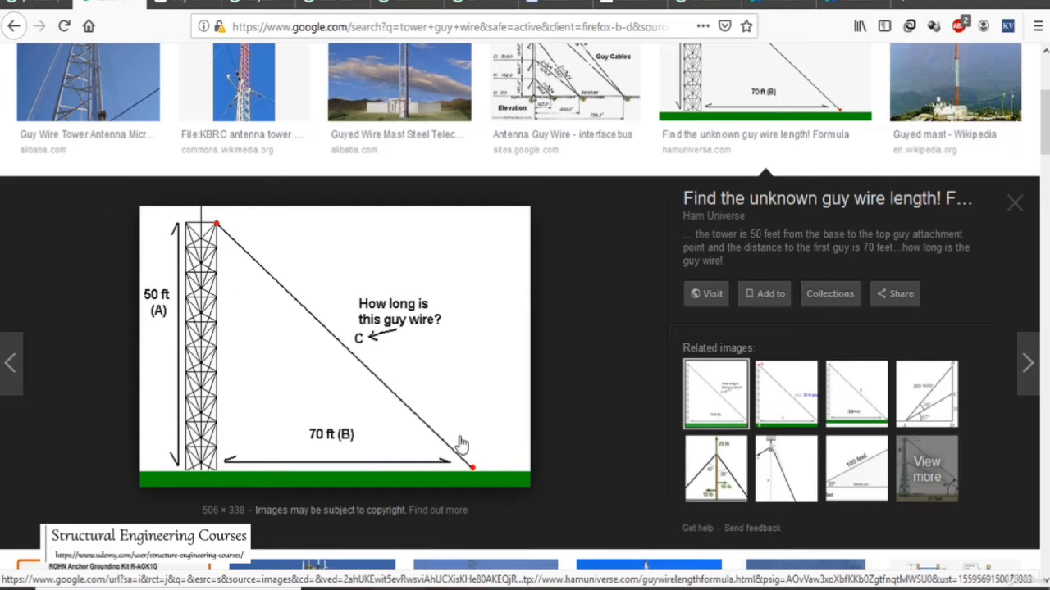
left_click(485, 579)
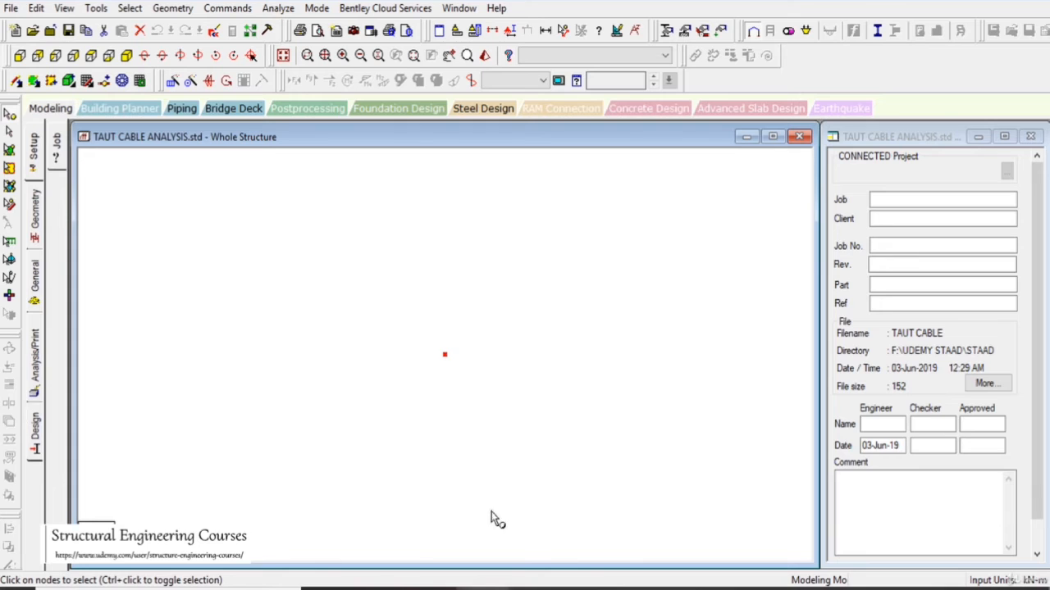
- Maximize the Whole Structure model window and select its single node
left_click_drag(434, 335, 489, 392)
middle_click_drag(494, 376, 500, 360)
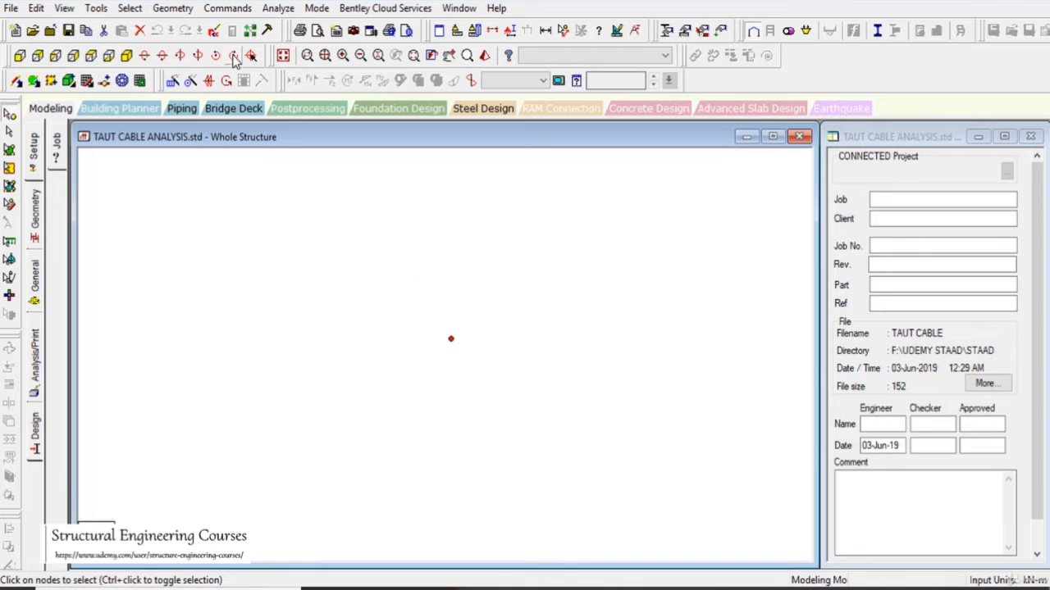
left_click_drag(416, 305, 502, 402)
left_click(772, 136)
middle_click_drag(630, 370, 632, 365)
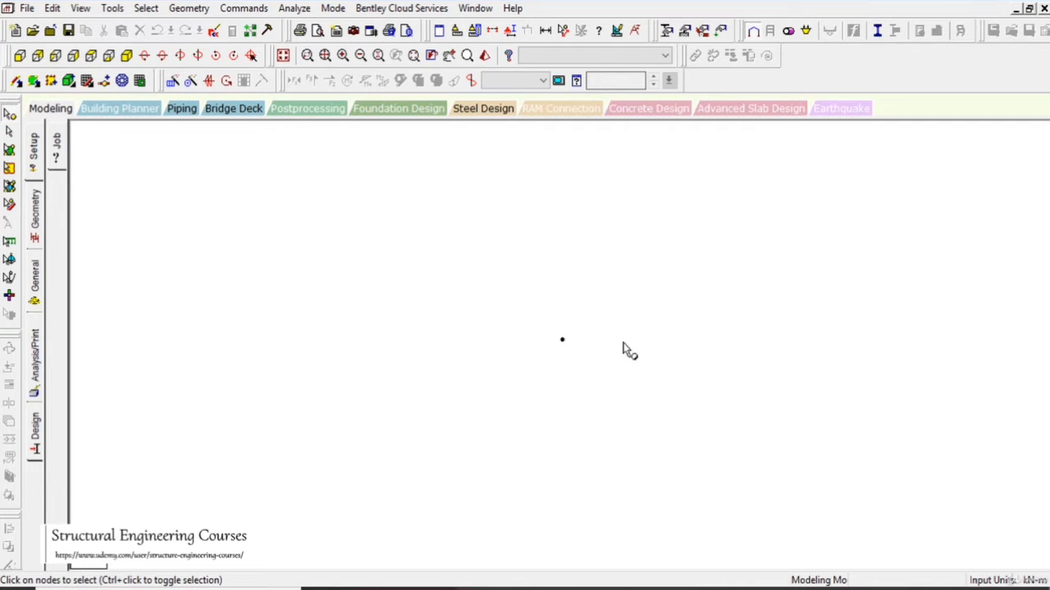
left_click_drag(506, 286, 670, 434)
- Open the STAAD input file in the editor and review its units and joint coordinates, then return to the model
left_click(214, 35)
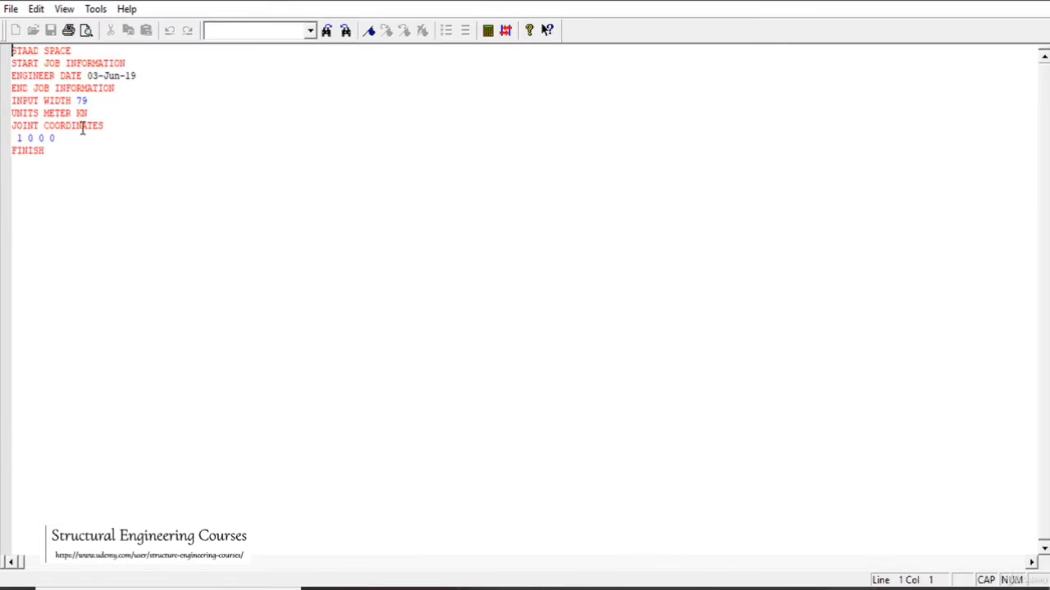
left_click_drag(13, 113, 106, 124)
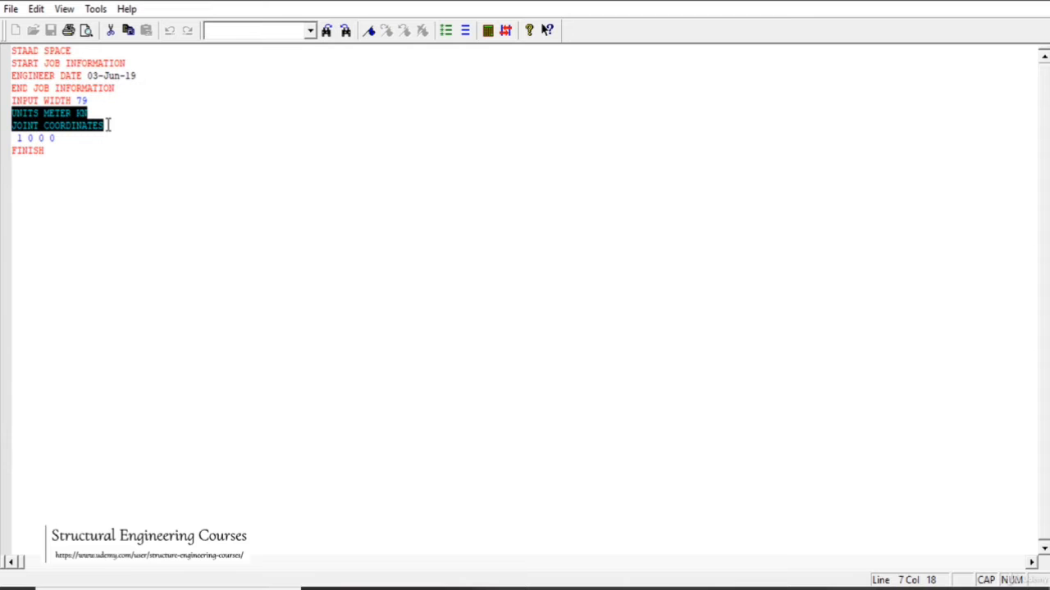
left_click_drag(12, 139, 73, 139)
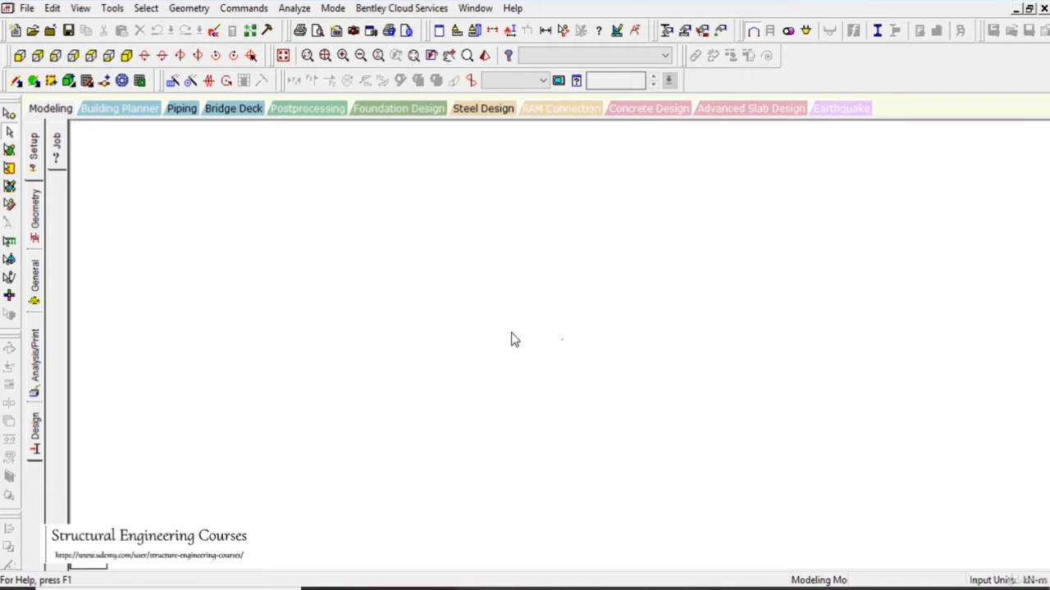
- Copy the origin node and paste it with a 12 m offset in Y for the cable attachment point
left_click(9, 131)
left_click_drag(491, 288, 683, 410)
middle_click_drag(594, 380, 515, 405)
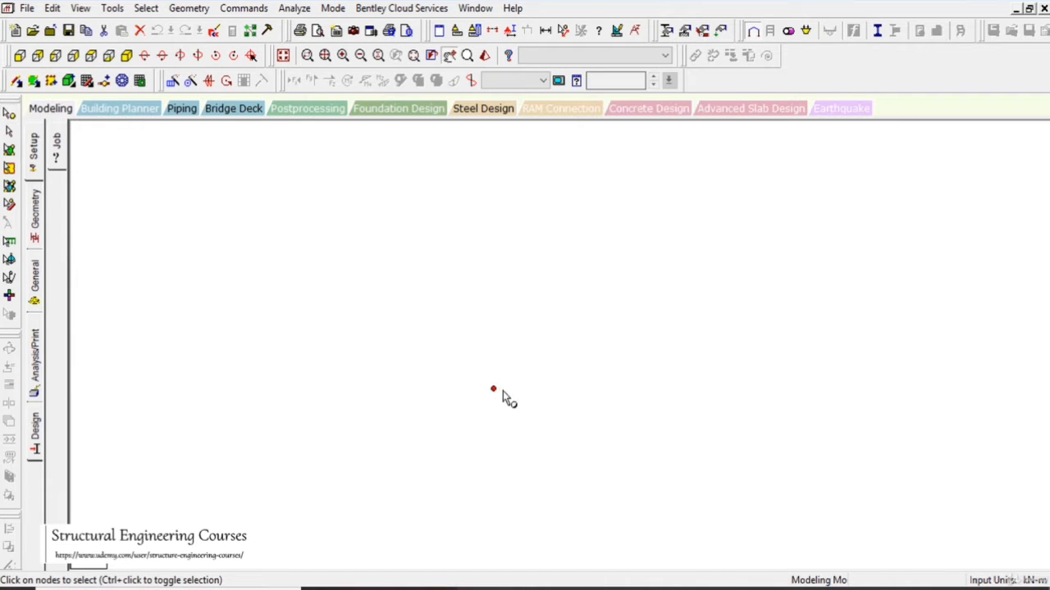
key("ctrl+c")
key("ctrl+v")
left_click_drag(457, 326, 399, 325)
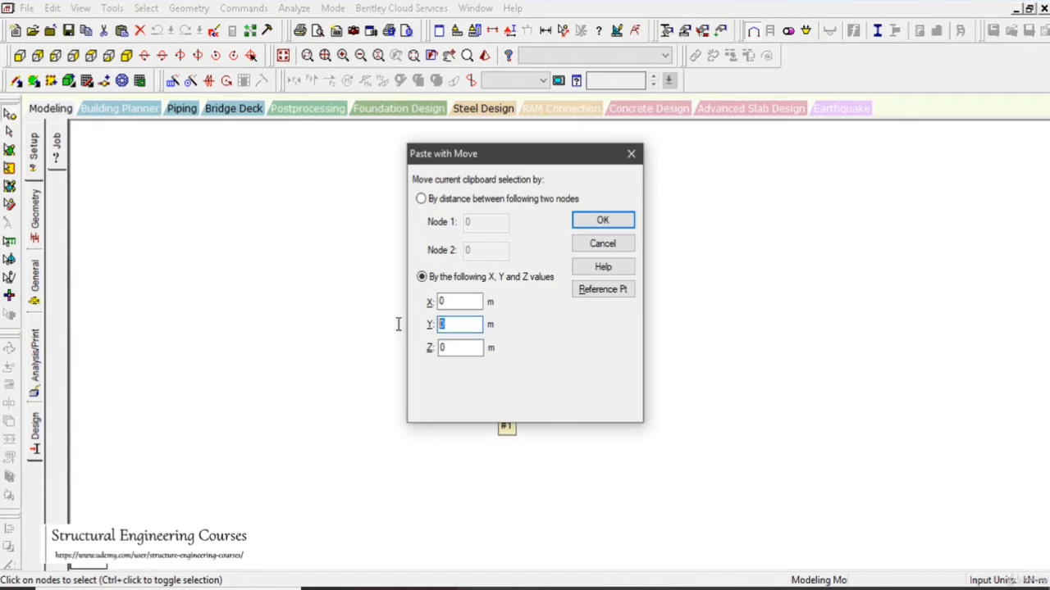
type("12")
left_click(603, 222)
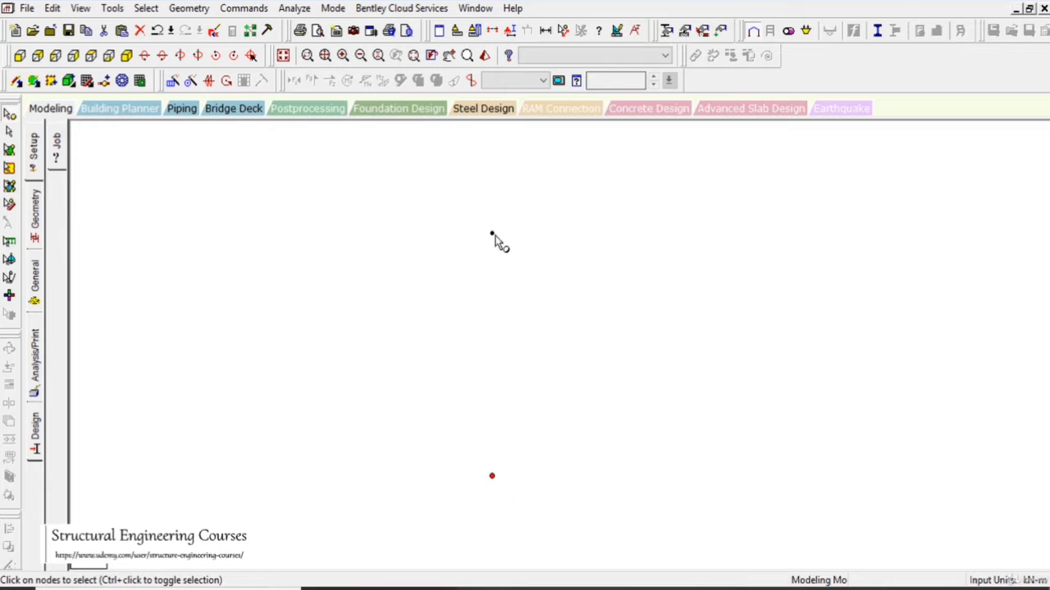
- Paste a copy of the upper node with a 4 m offset in Y for the mast top
left_click_drag(476, 218, 508, 251)
key("ctrl+v")
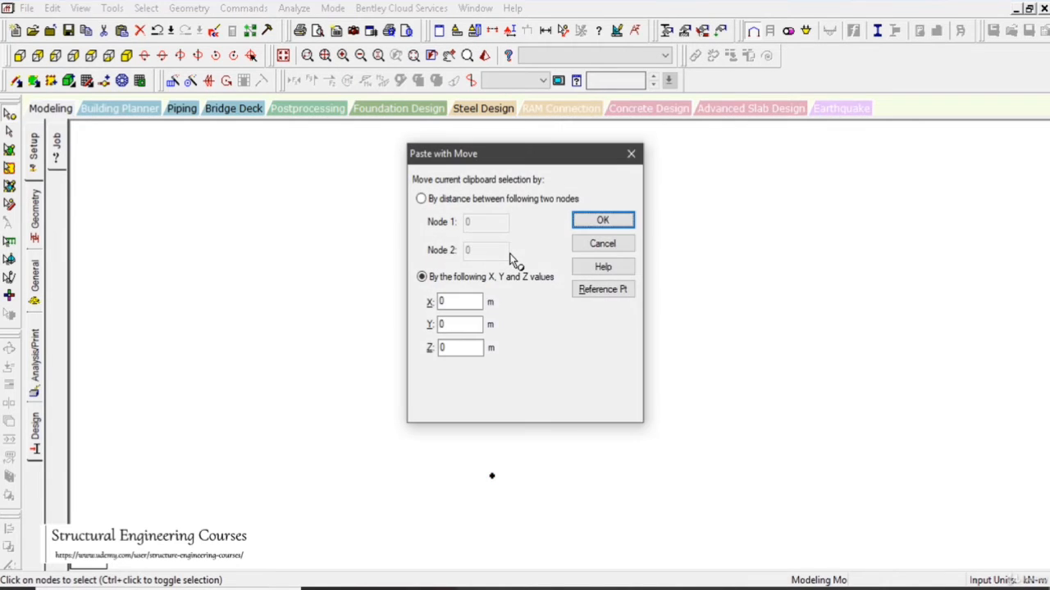
double_click(462, 325)
type("-3")
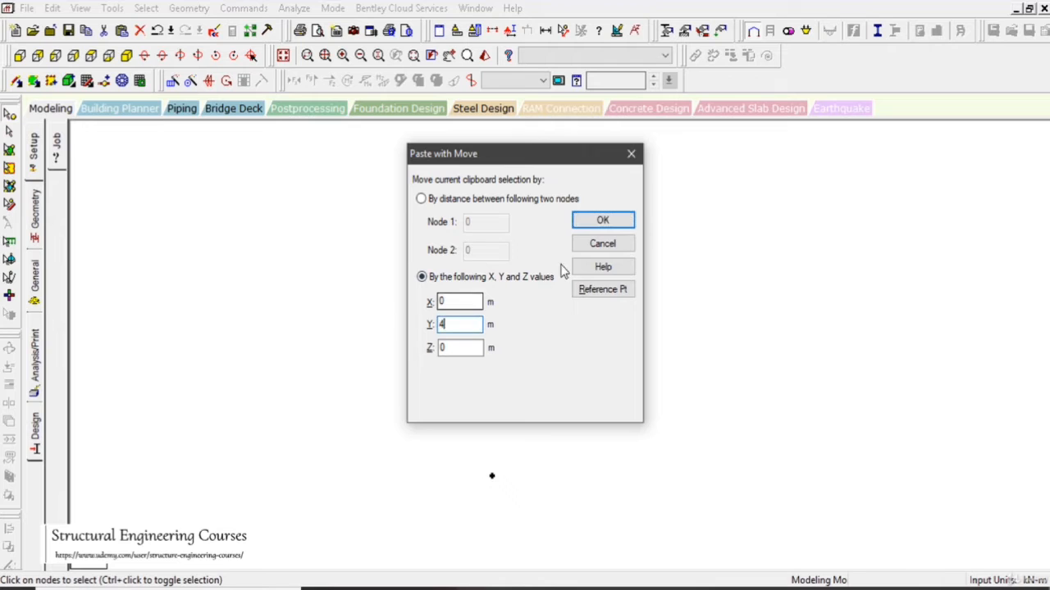
left_click(603, 221)
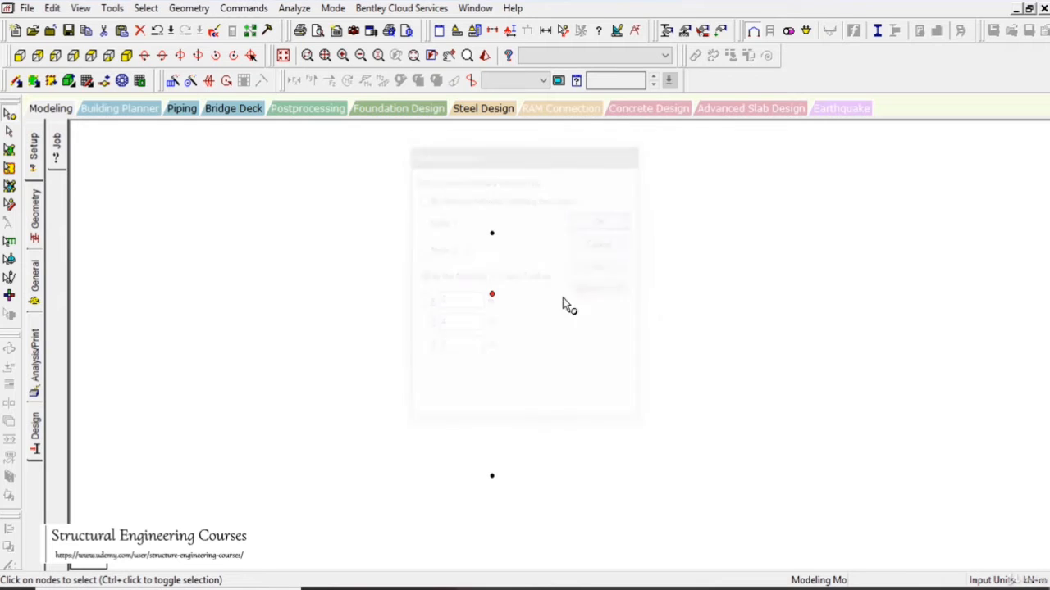
- Add the vertical mast beam from the base node through the attachment node to the top node
left_click(16, 81)
left_click_drag(492, 476, 492, 234)
- Check the mast by selecting its nodes and then its beams, and clear the selection
left_click(9, 114)
left_click_drag(444, 439, 531, 509)
middle_click_drag(550, 464, 527, 452)
scroll(487, 337, "down", 1)
left_click_drag(442, 188, 477, 450)
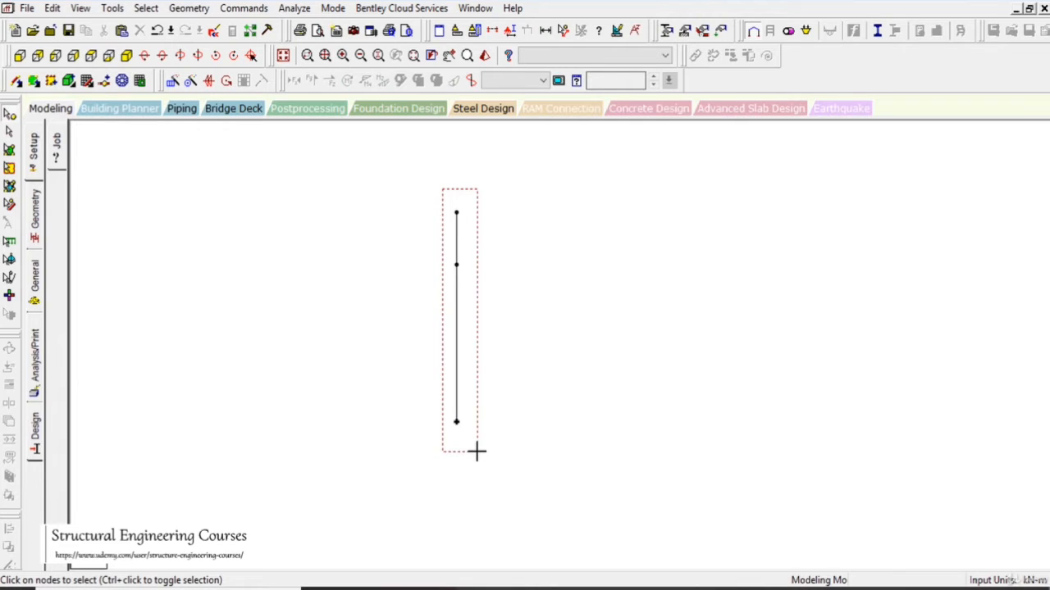
left_click_drag(477, 450, 477, 450)
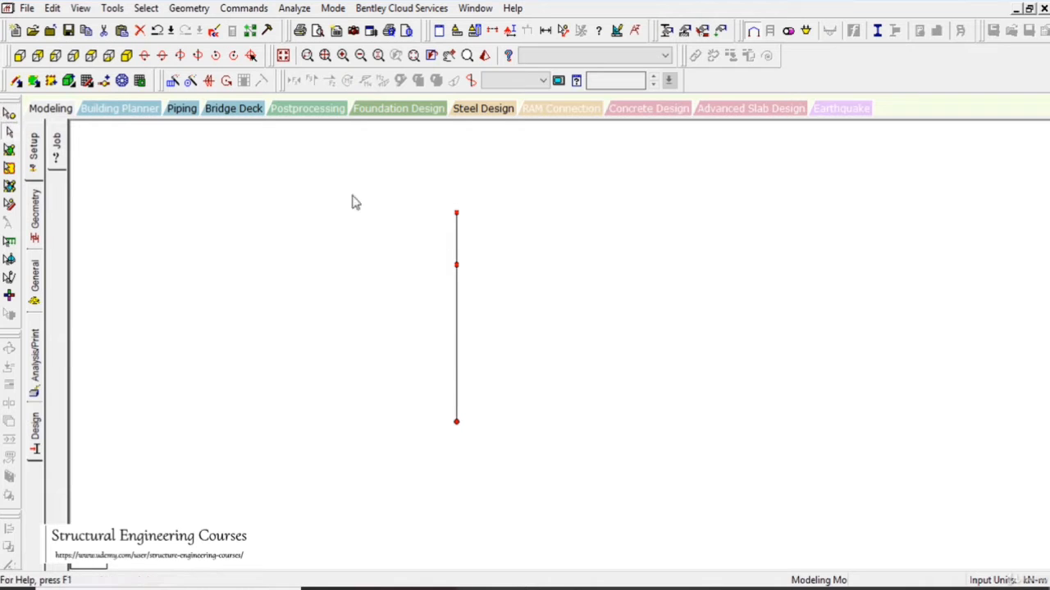
left_click_drag(431, 170, 503, 503)
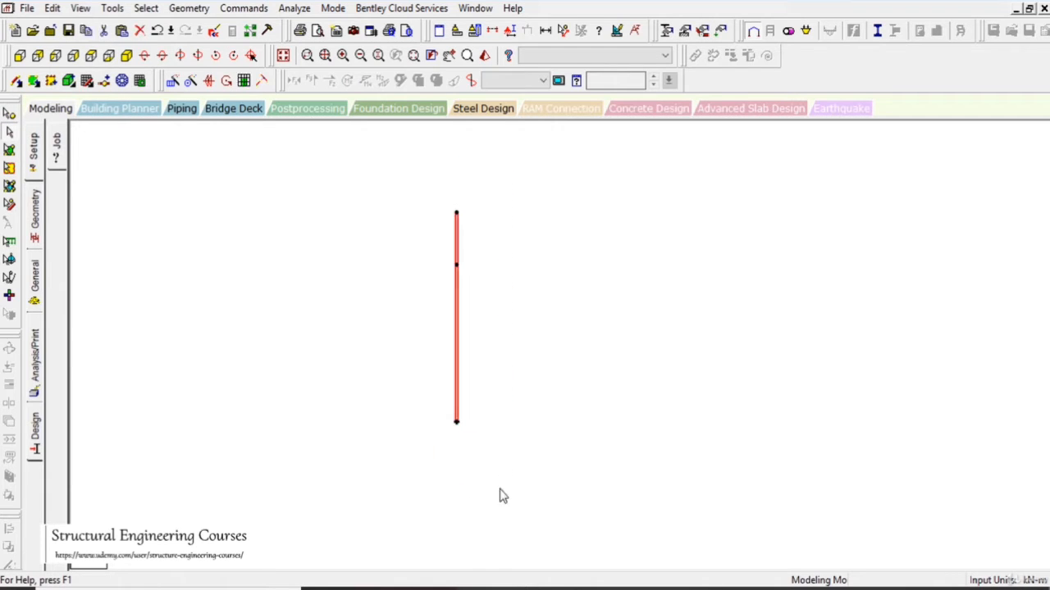
left_click(308, 328)
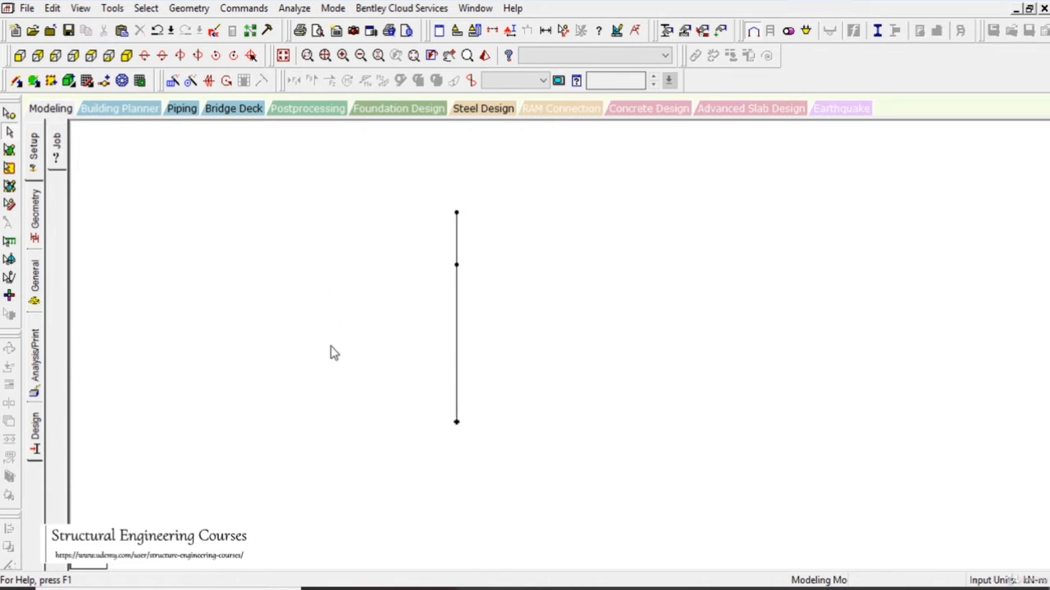
- Paste the mast base node with a 9 m offset in X and connect it by a beam to the attachment node
left_click(9, 113)
left_click_drag(423, 371, 538, 484)
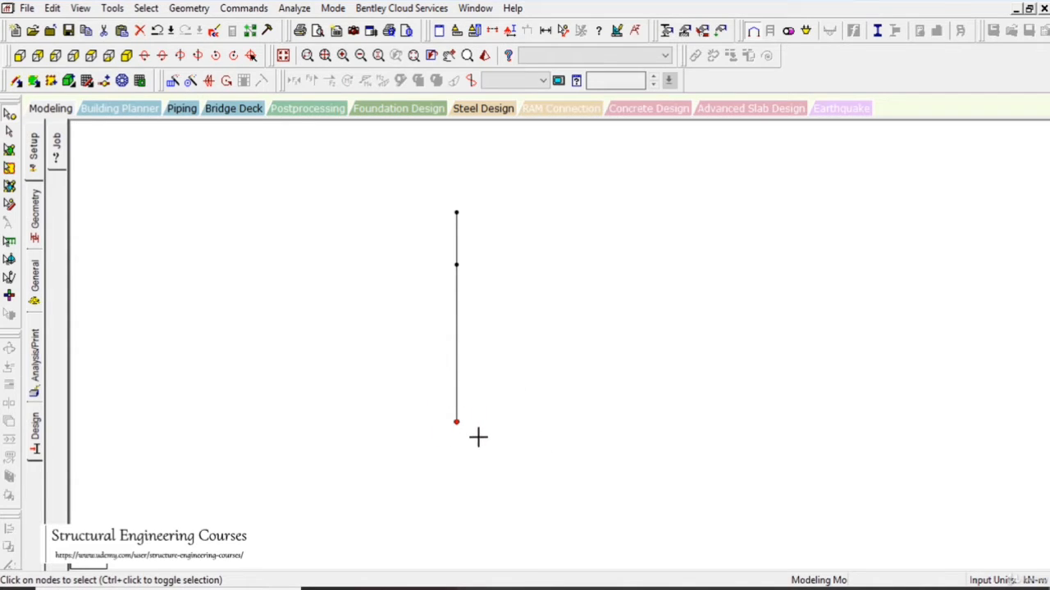
key("ctrl+v")
double_click(442, 302)
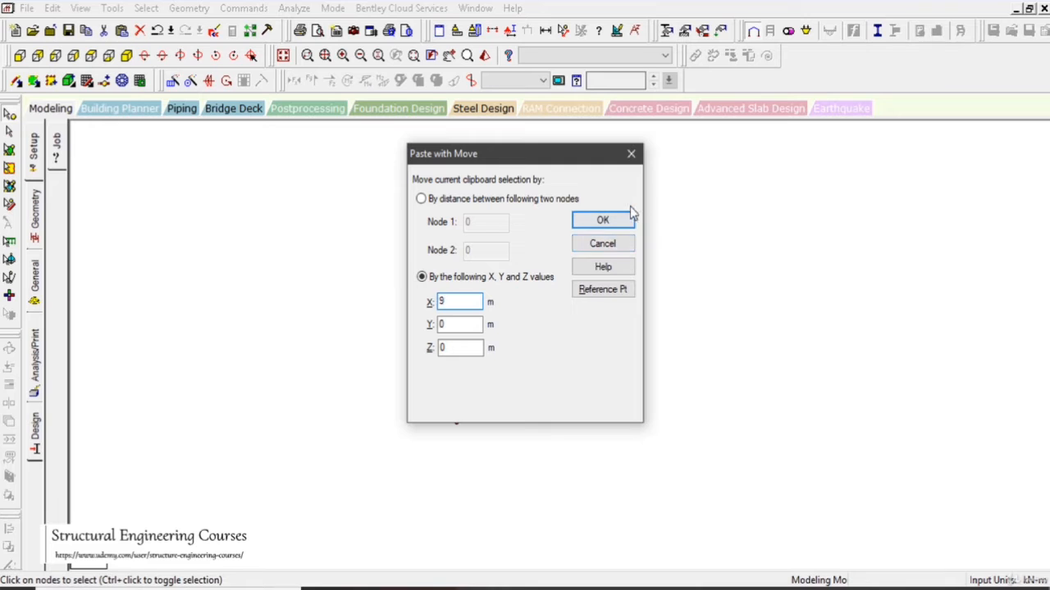
left_click(603, 220)
left_click(17, 80)
left_click_drag(394, 257, 519, 399)
- Paste the mast base node with a -9 m offset in X and connect it by a beam to the attachment node
left_click(9, 131)
left_click_drag(396, 382, 438, 408)
key("ctrl+v")
type("-9")
key("Return")
left_click(15, 80)
left_click_drag(452, 274, 384, 397)
- Paste the mast base node with a 9 m offset in Z and connect it by a beam to the attachment node
left_click(10, 116)
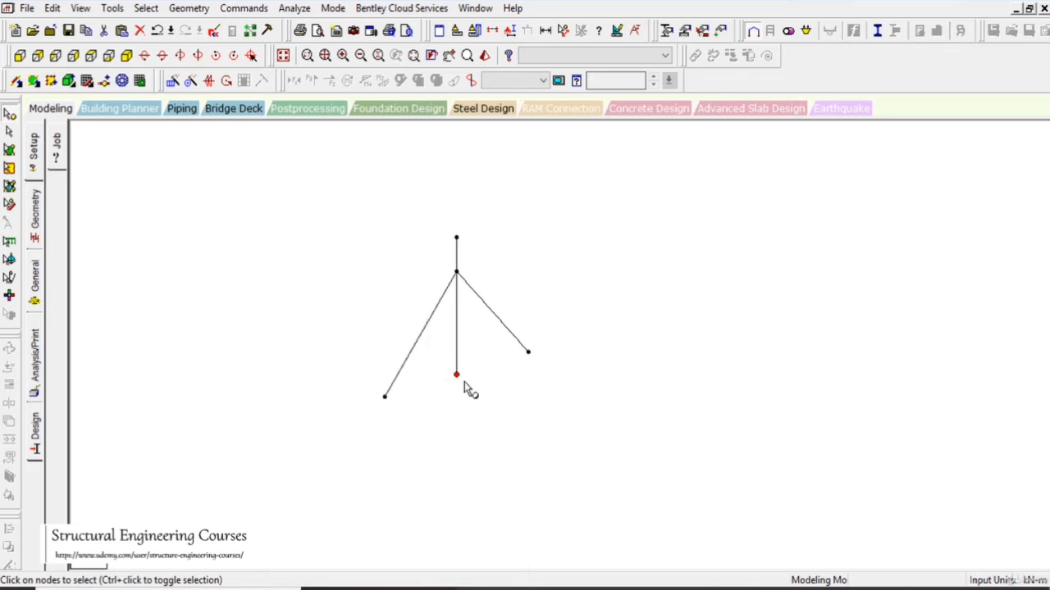
key("ctrl+v")
left_click_drag(457, 350, 419, 352)
type("6")
left_click(599, 223)
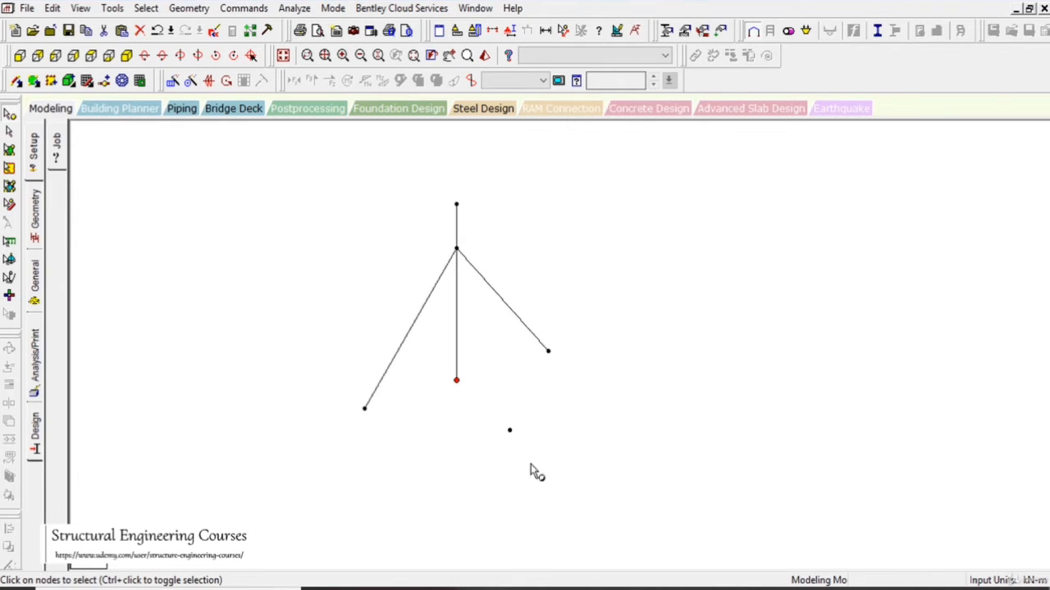
left_click(17, 80)
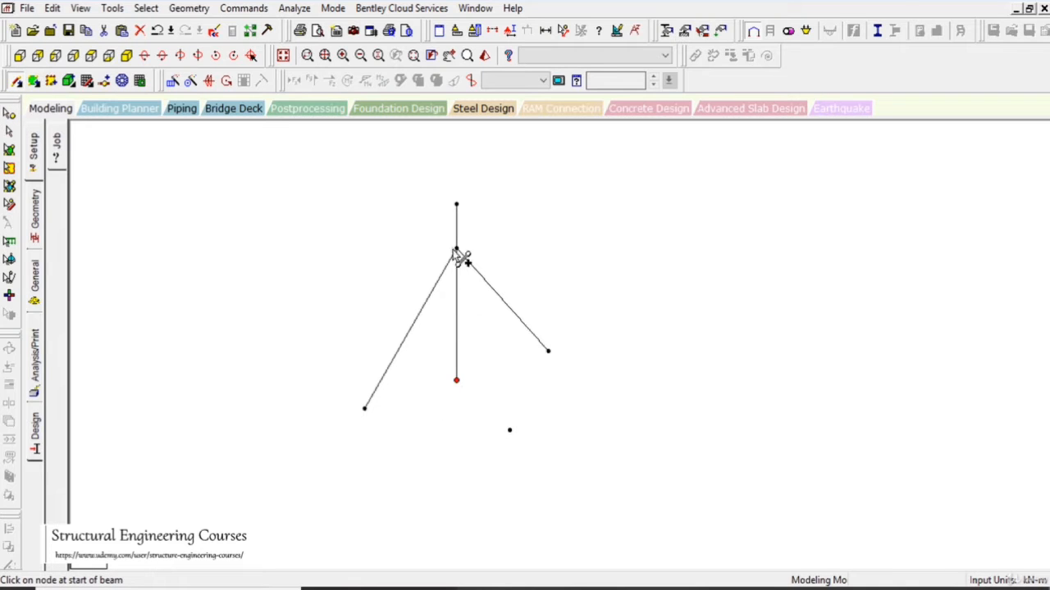
left_click_drag(457, 248, 510, 429)
scroll(557, 419, "down", 2)
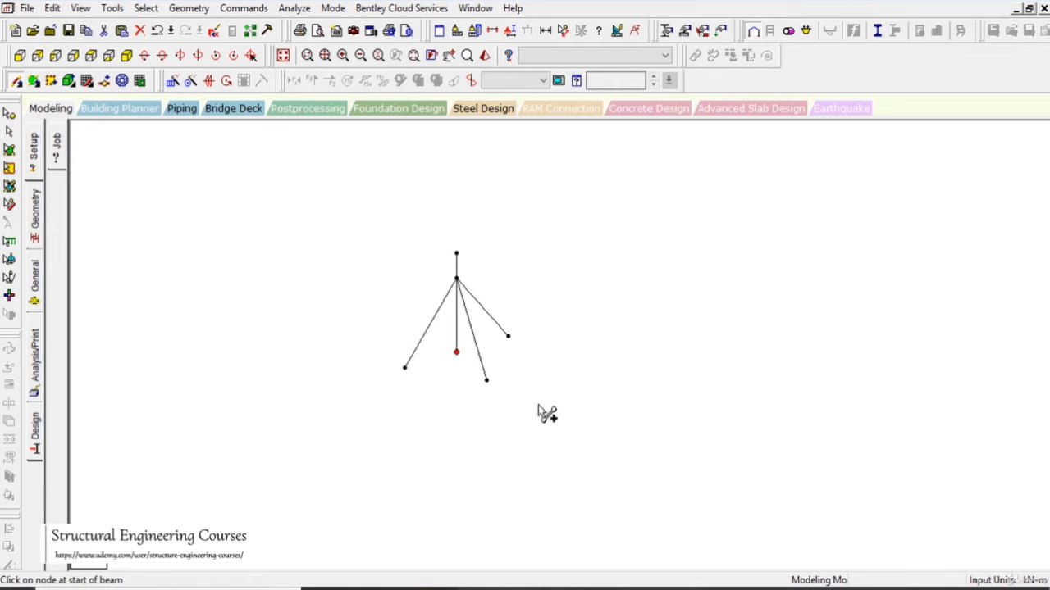
- Inspect the guyed mast in front and left side views, then return to the isometric view
left_click(18, 58)
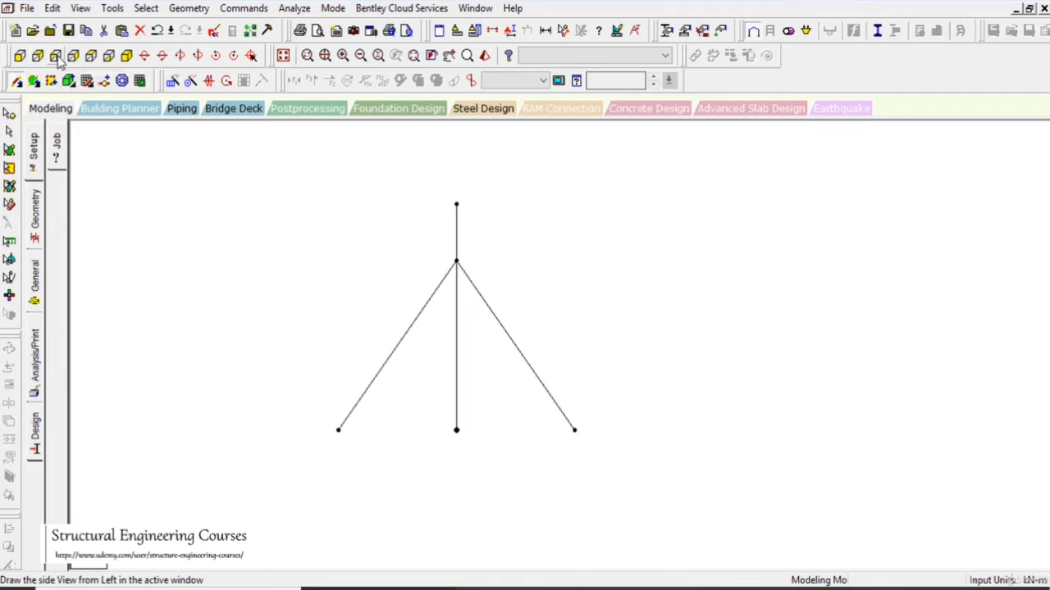
left_click(55, 56)
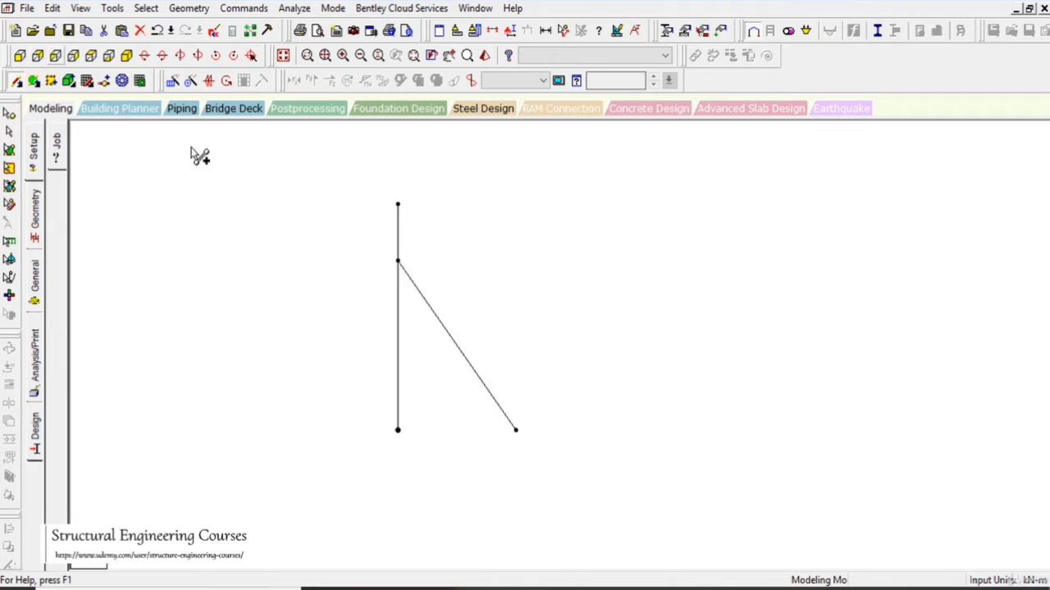
left_click(126, 56)
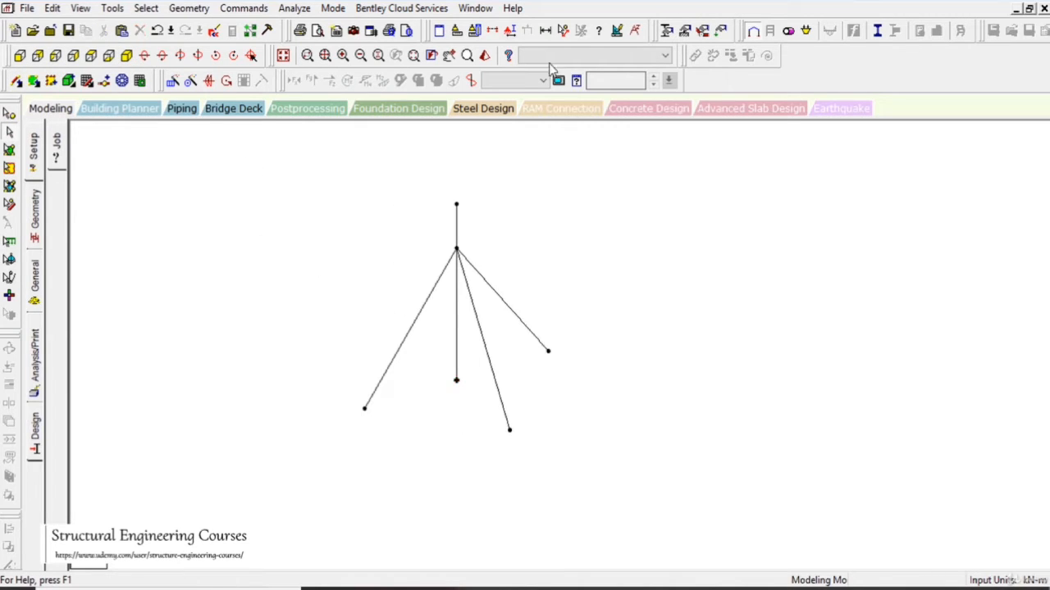
- Measure the mast height to the attachment node, the base-to-anchor distance on the -X side, and that cable's length
left_click(563, 31)
left_click(457, 249)
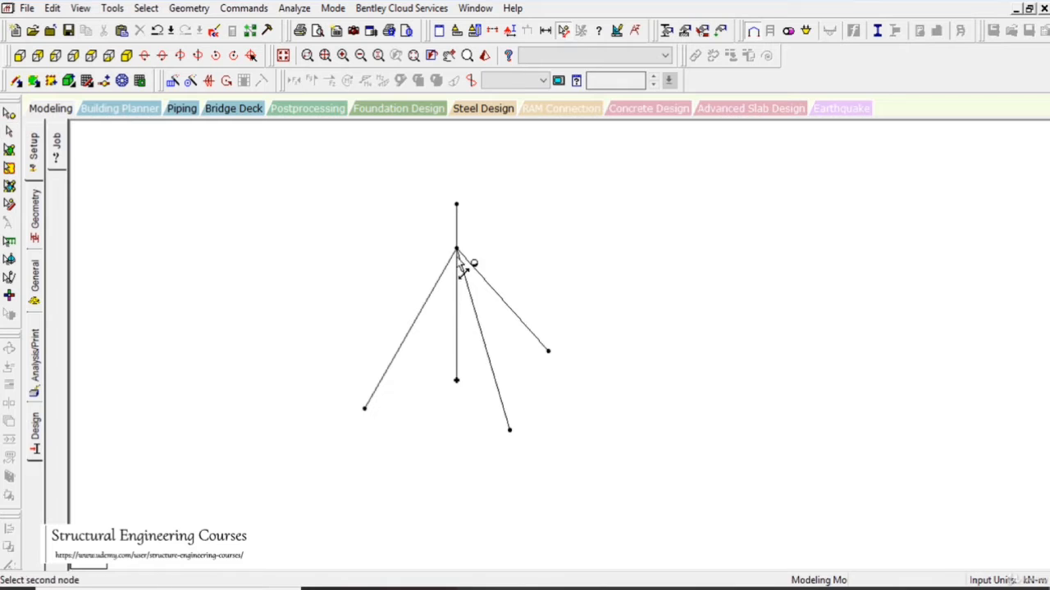
left_click(457, 381)
left_click(458, 382)
left_click(365, 409)
left_click(366, 410)
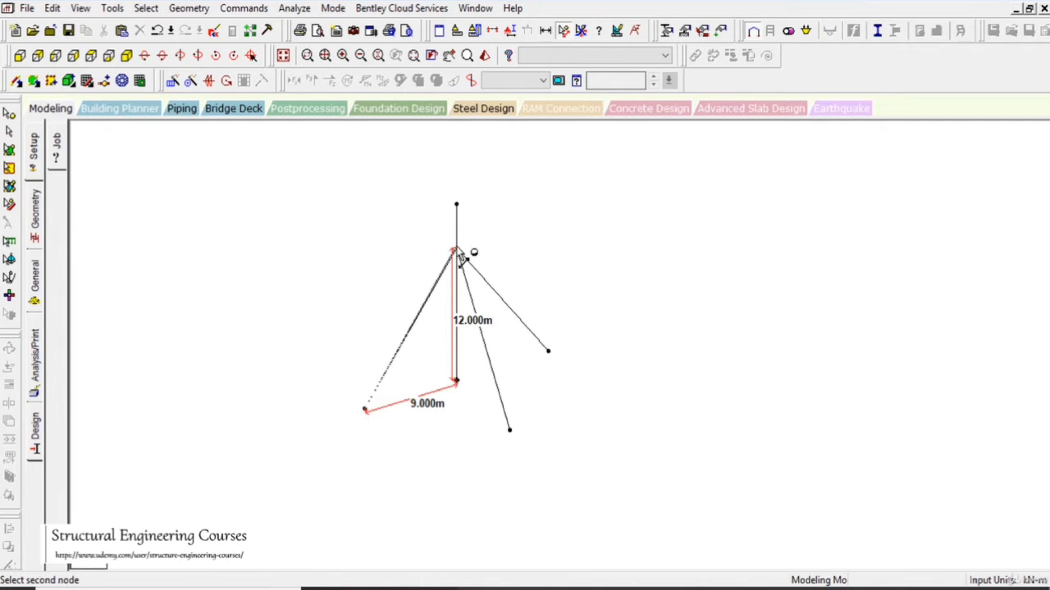
left_click(457, 249)
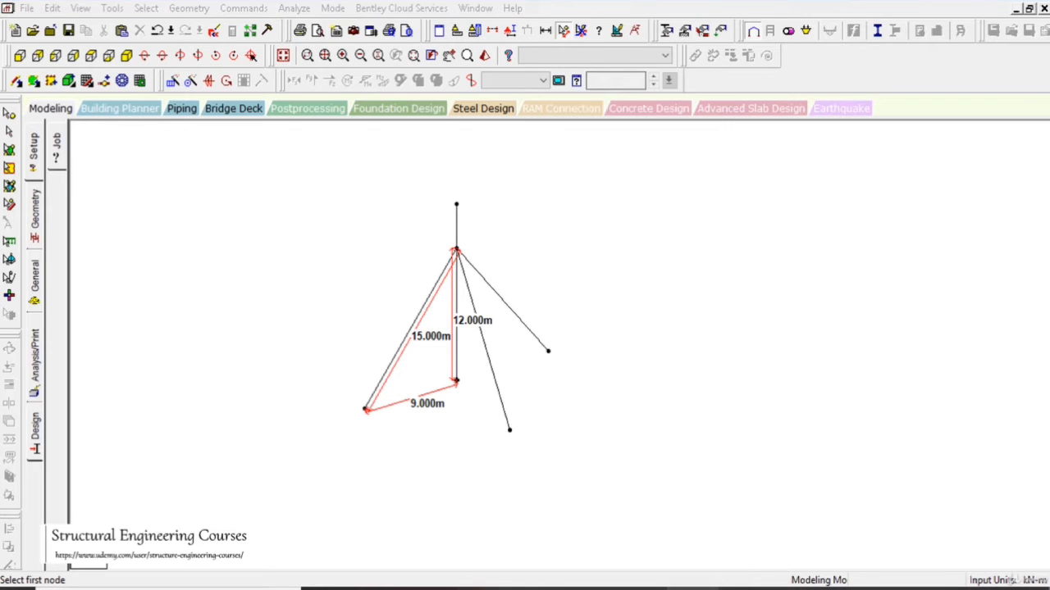
- Switch to Calculator, add 81 and 144 to check the cable length, and minimize it to return to the model
key("alt+Tab")
left_click(855, 377)
type("8")
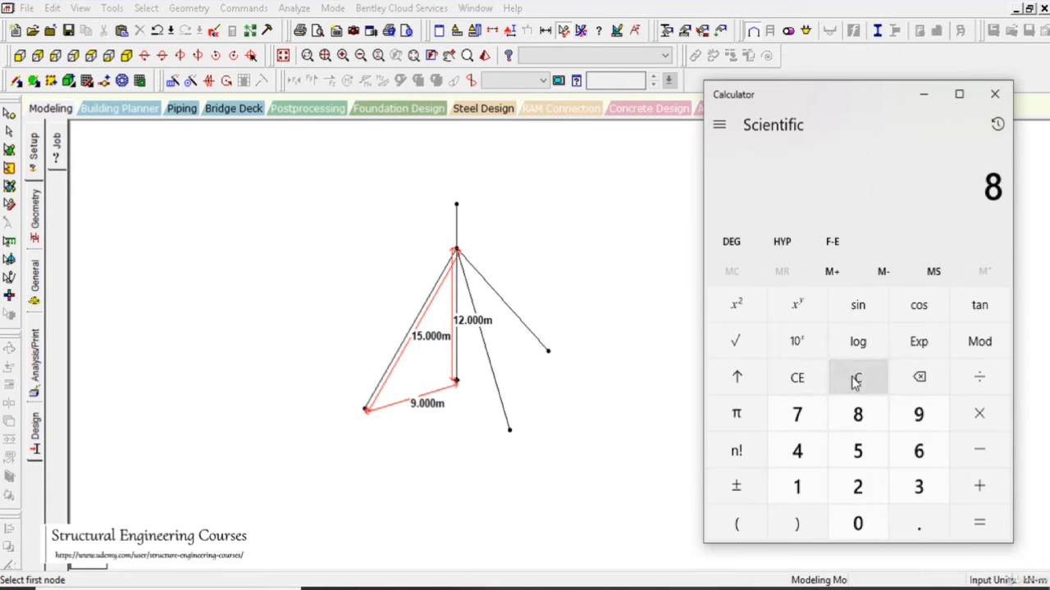
type("1")
type("144")
key("Return")
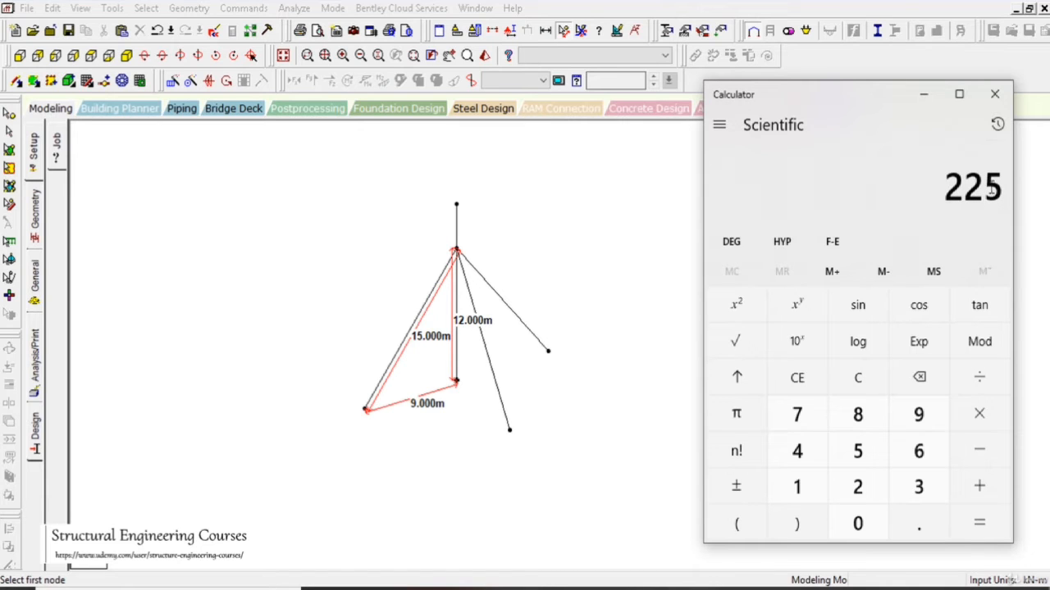
left_click(923, 93)
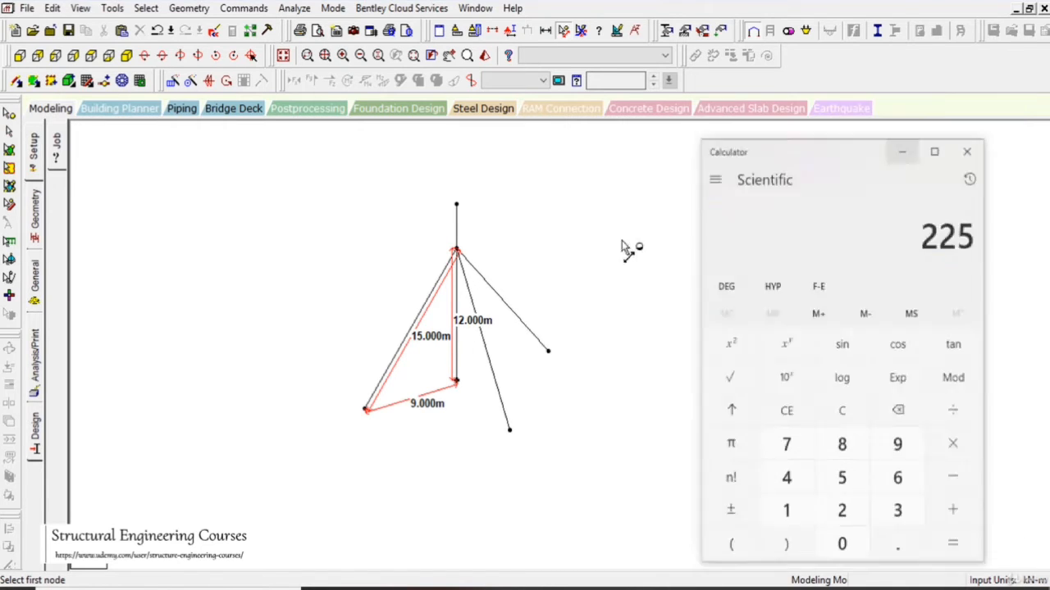
- Check the model's members by highlighting the mast and the guy cables in turn
left_click_drag(290, 240, 345, 302)
left_click_drag(449, 156, 461, 426)
left_click_drag(384, 359, 321, 316)
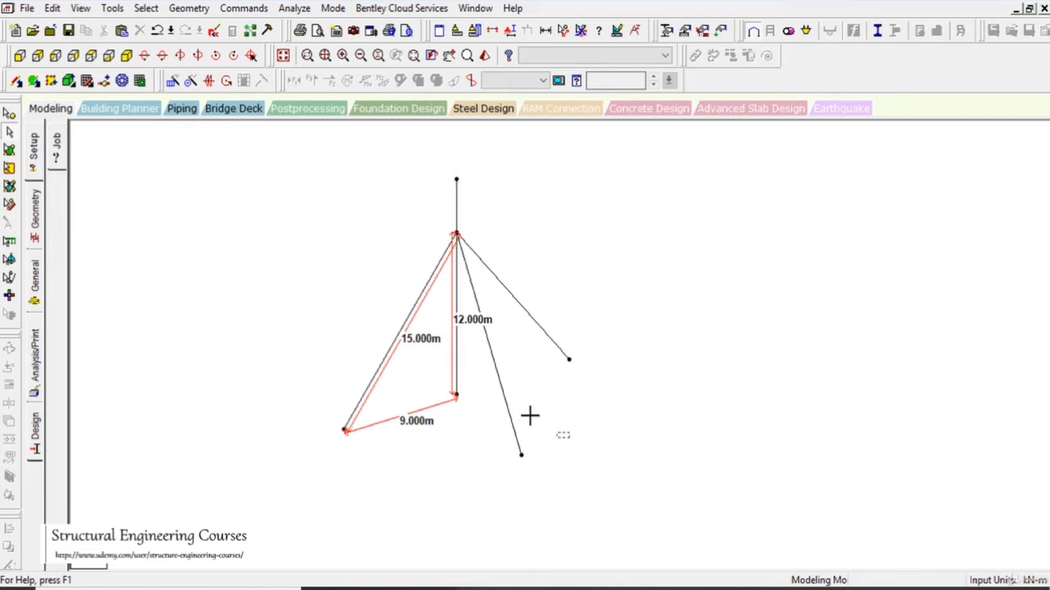
left_click_drag(585, 375, 537, 322)
- Open the member section properties for the whole structure
left_click(35, 279)
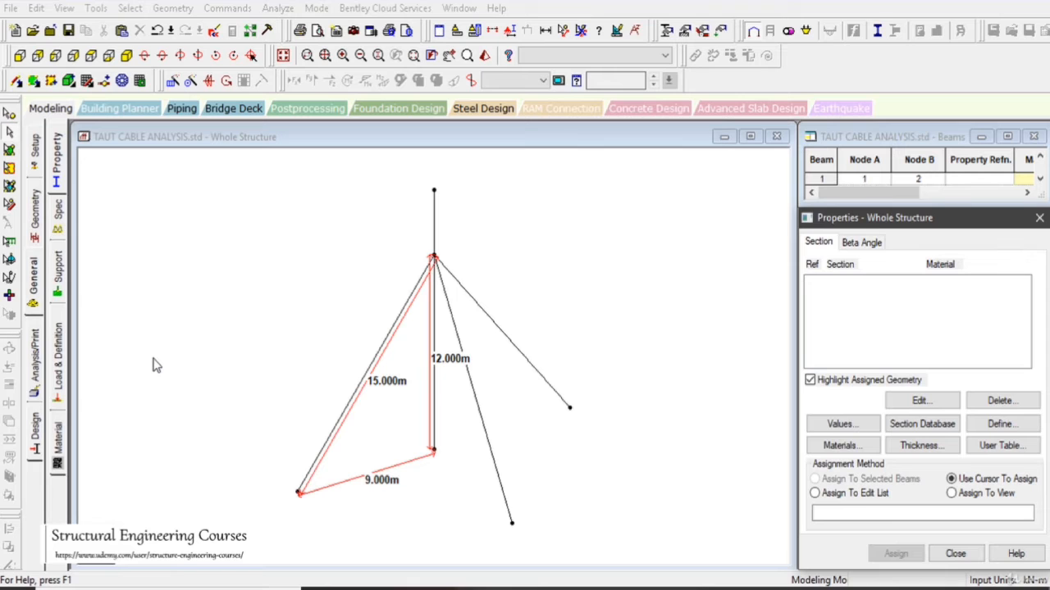
left_click(59, 176)
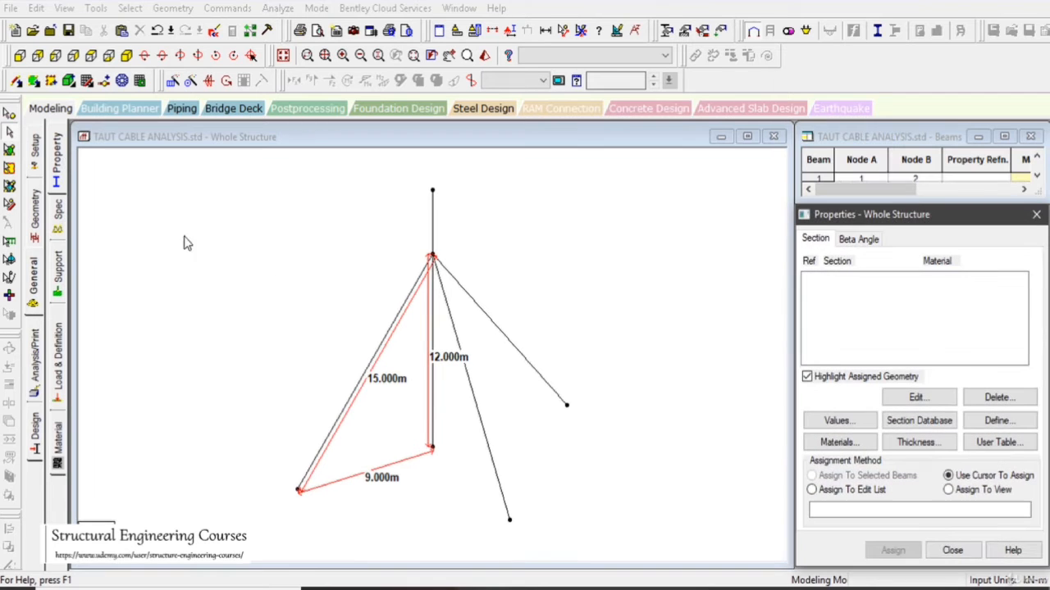
left_click(912, 419)
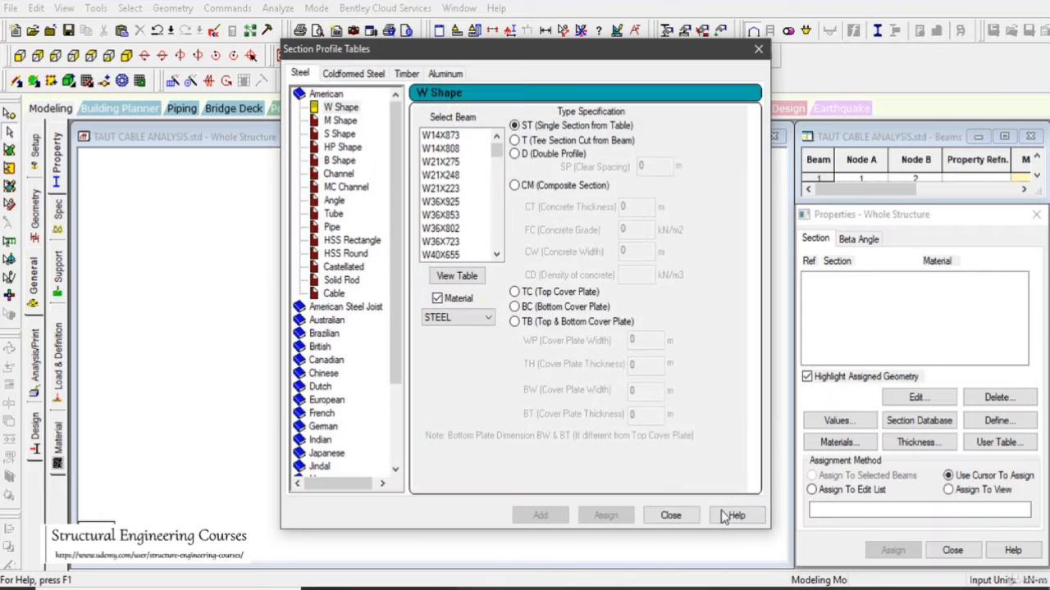
left_click(684, 511)
left_click(994, 421)
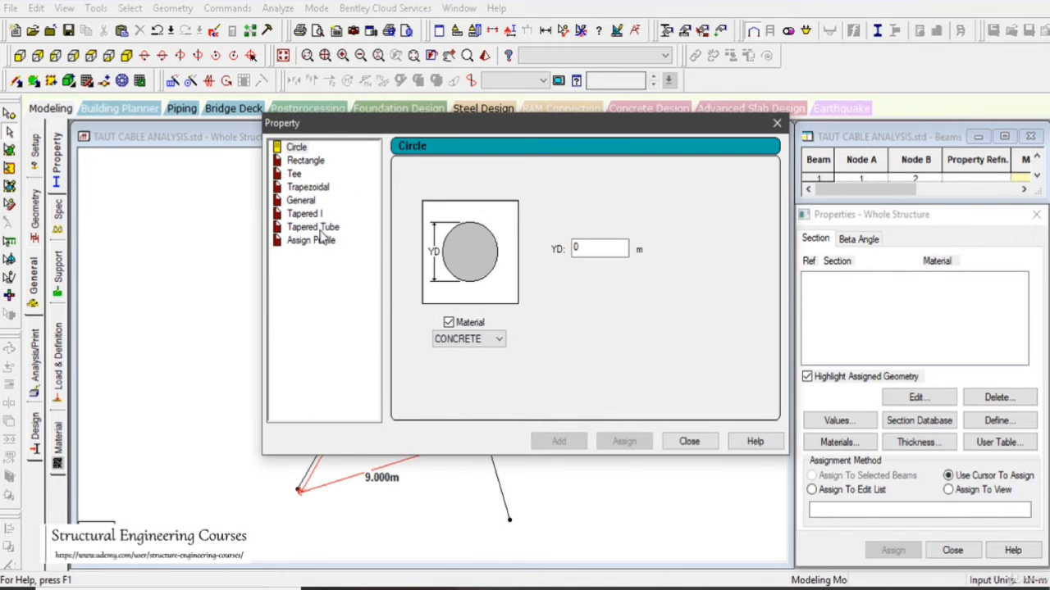
left_click(689, 442)
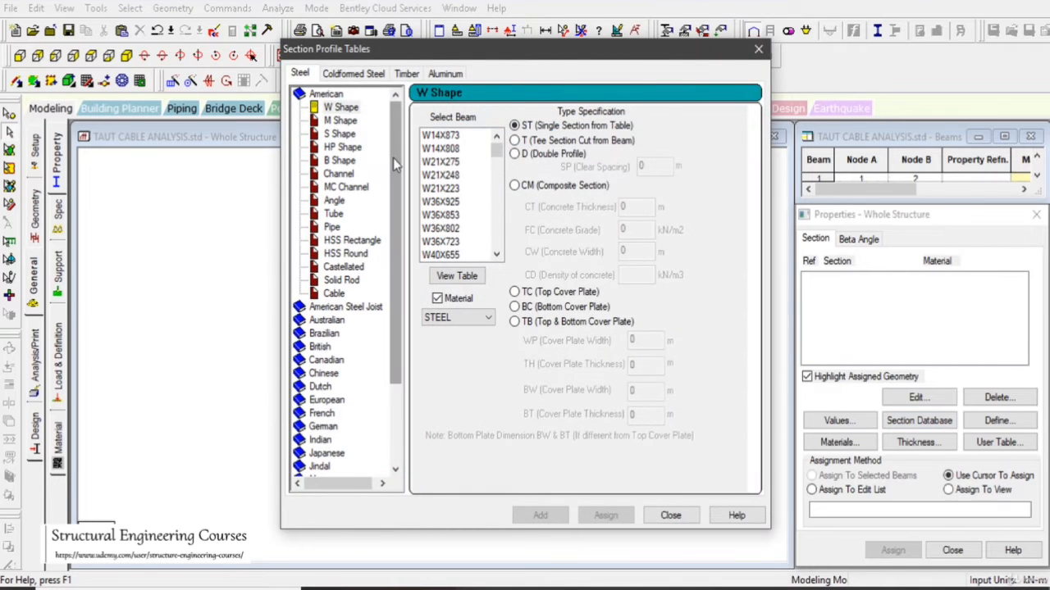
- Add a user-defined Indian steel pipe section with 0.2 m outside diameter and 0.194 m inside diameter
left_click_drag(392, 158, 392, 266)
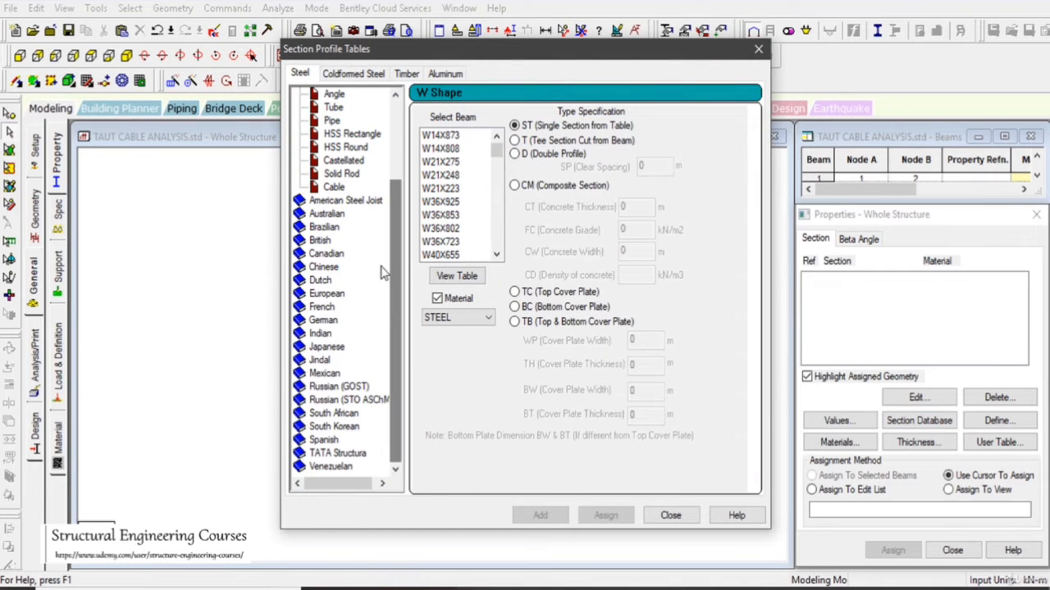
double_click(322, 334)
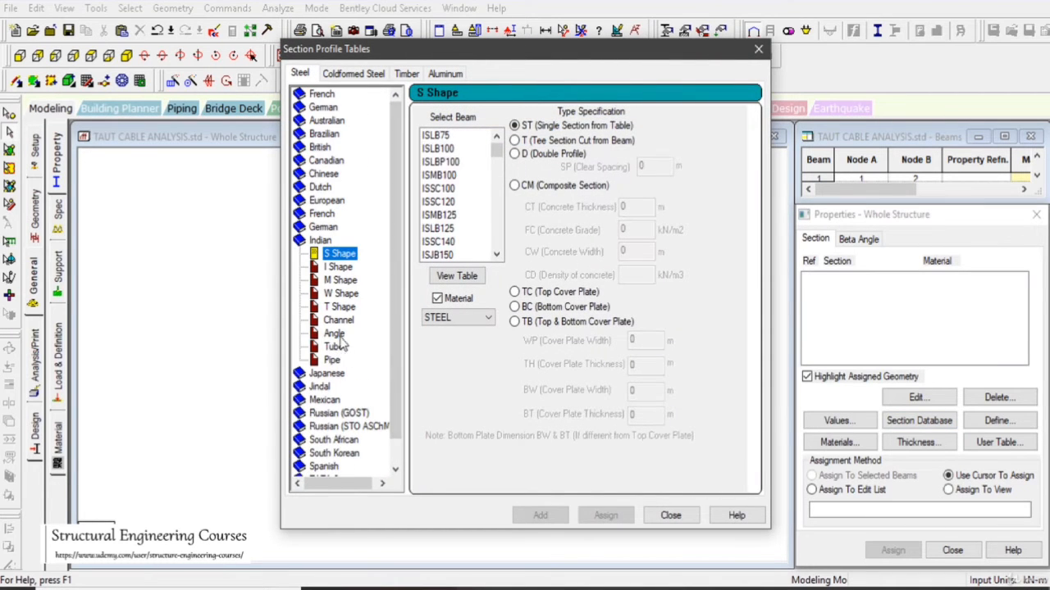
left_click(337, 361)
left_click(592, 133)
double_click(603, 164)
type("0.2")
double_click(611, 200)
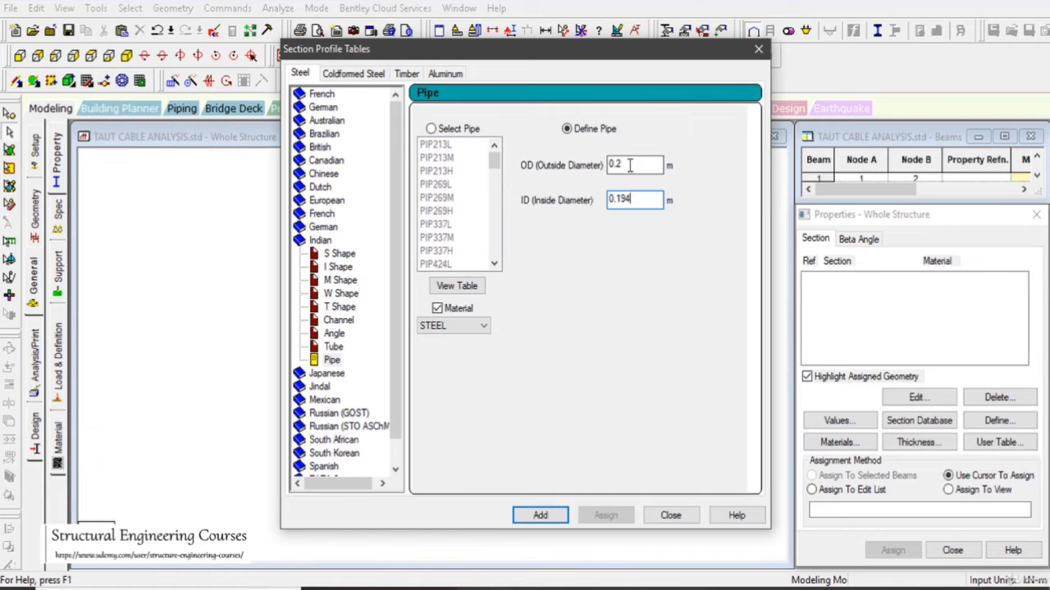
left_click(540, 515)
left_click(670, 515)
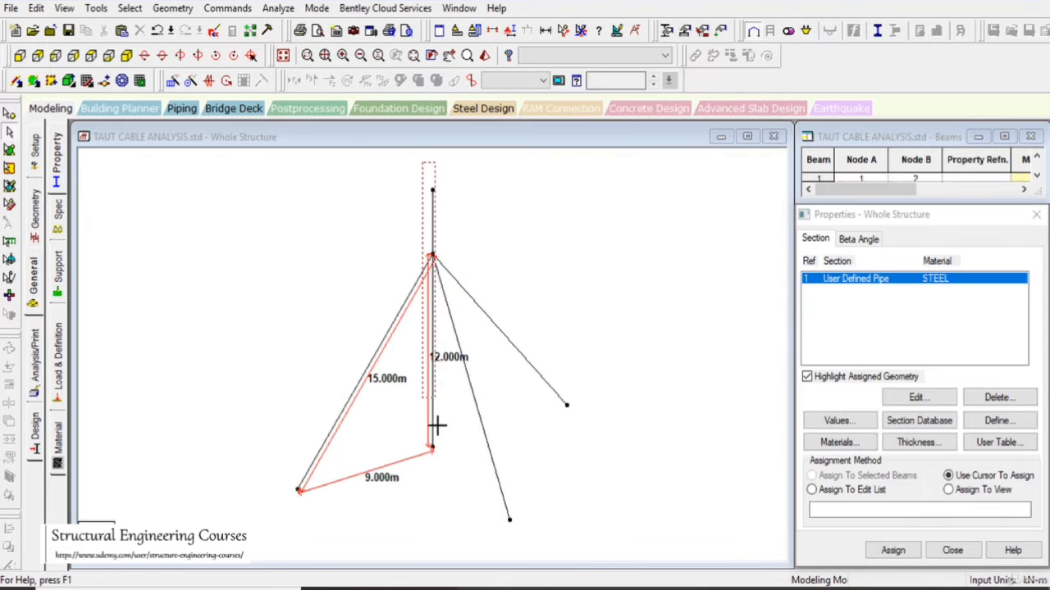
- Assign the user-defined pipe section to both mast members
left_click(433, 410)
left_click(893, 550)
left_click(932, 431)
- Define a solid circular section with a 0.030 m diameter and STEEL as its material
left_click(998, 420)
double_click(598, 247)
type("0.0")
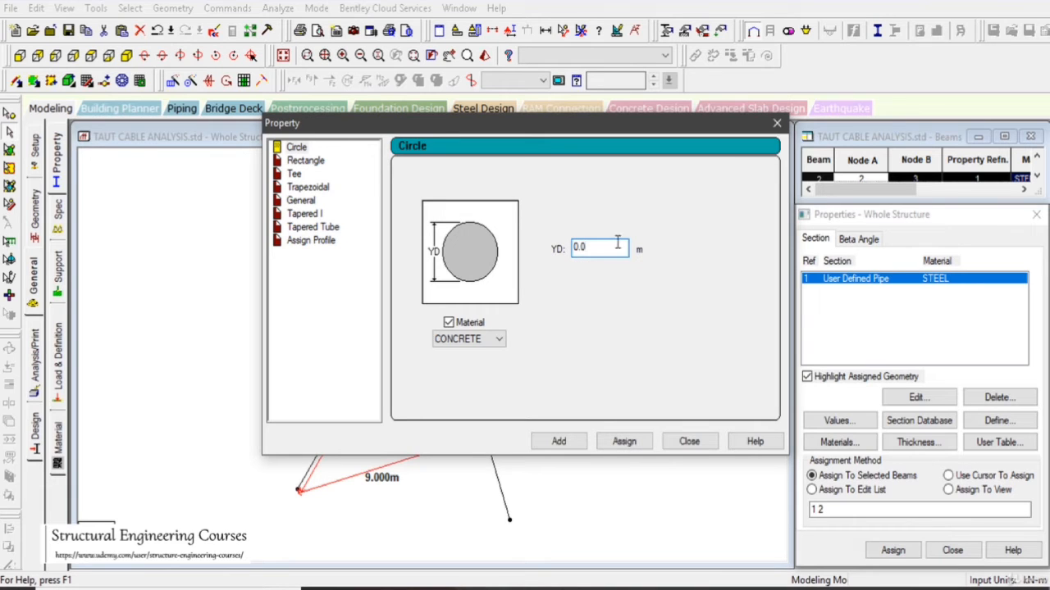
left_click(467, 339)
left_click(467, 352)
left_click(598, 249)
type("30")
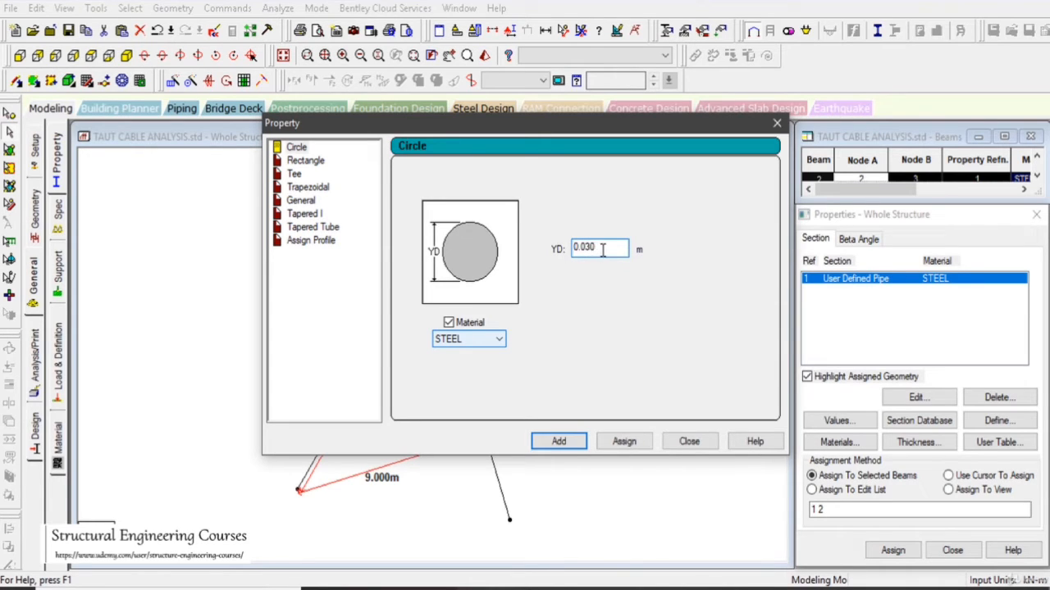
left_click(558, 441)
left_click(689, 442)
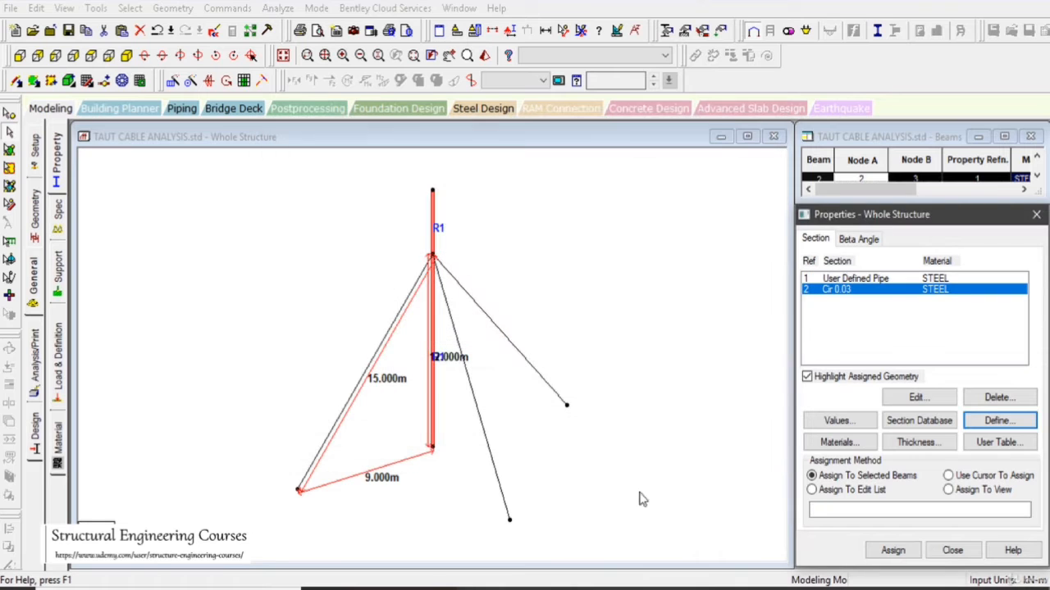
- Assign the 0.03 m circular section to the three guy cables
left_click_drag(546, 428, 468, 302)
left_click_drag(392, 471, 279, 328, "ctrl")
left_click(893, 551)
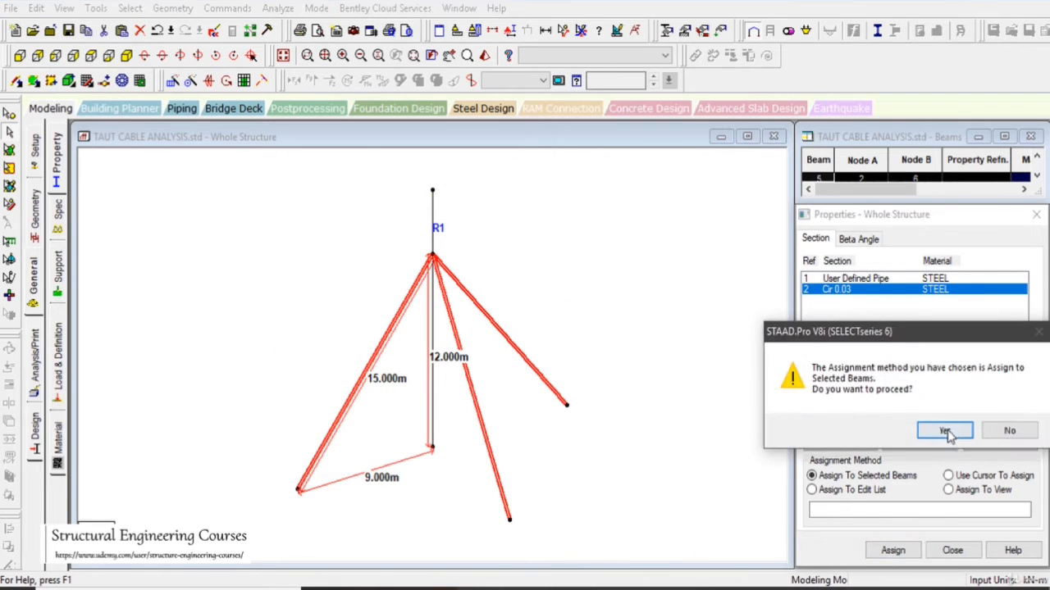
left_click(944, 431)
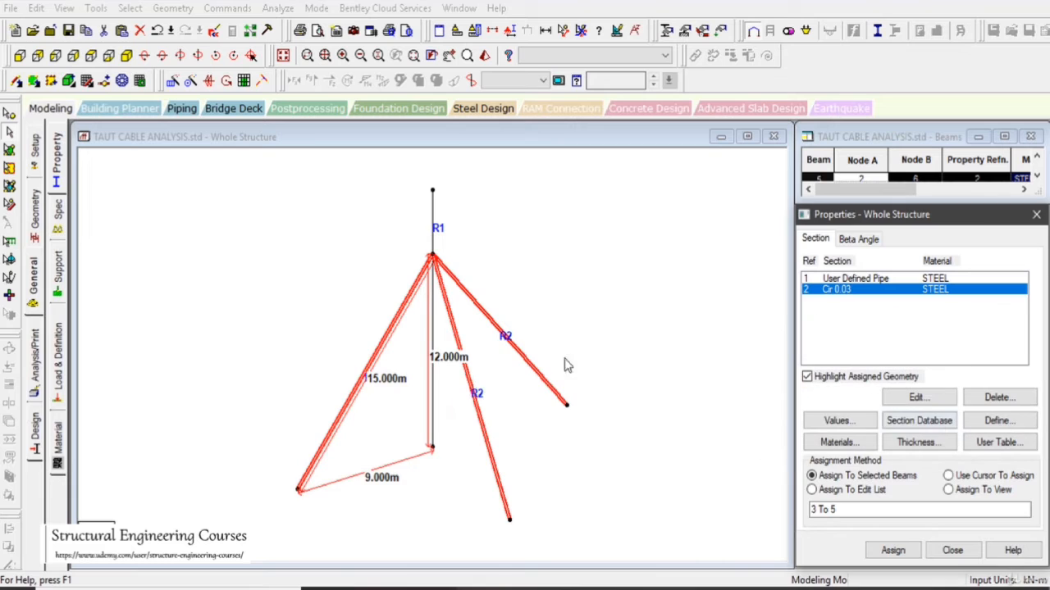
- Check which members carry the user-defined pipe section, then clear the selection
left_click(894, 281)
scroll(579, 365, "down", 3)
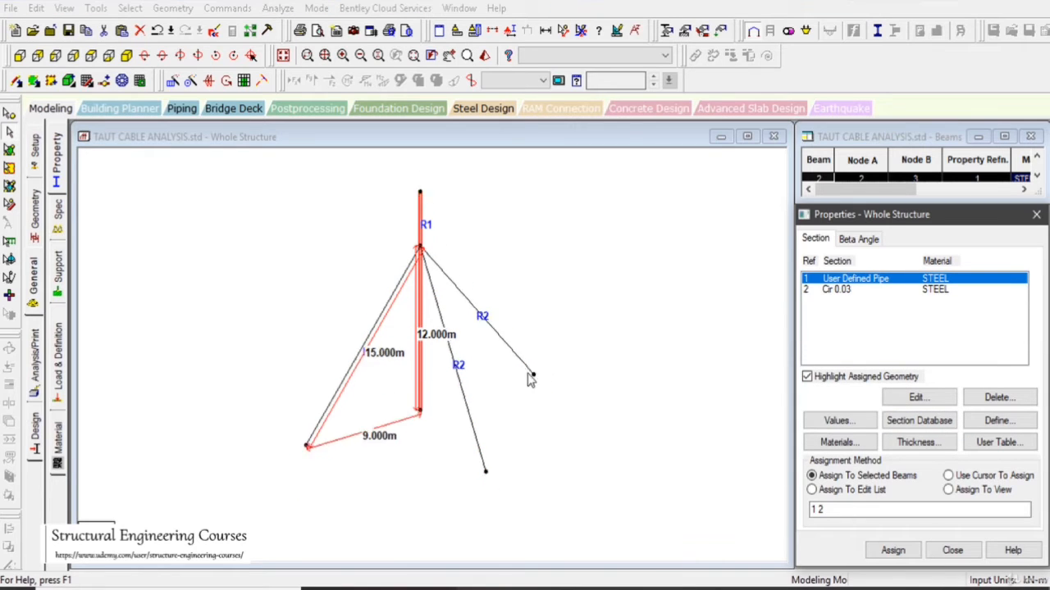
scroll(579, 364, "up", 1)
left_click(579, 363)
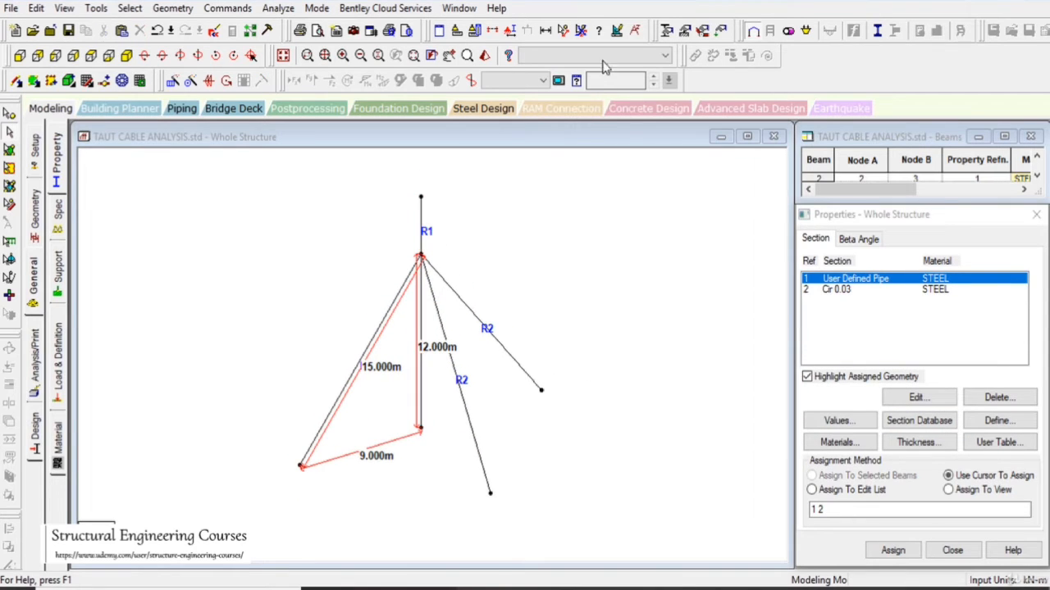
- Create a fixed support and a pinned support for the structure
left_click(69, 219)
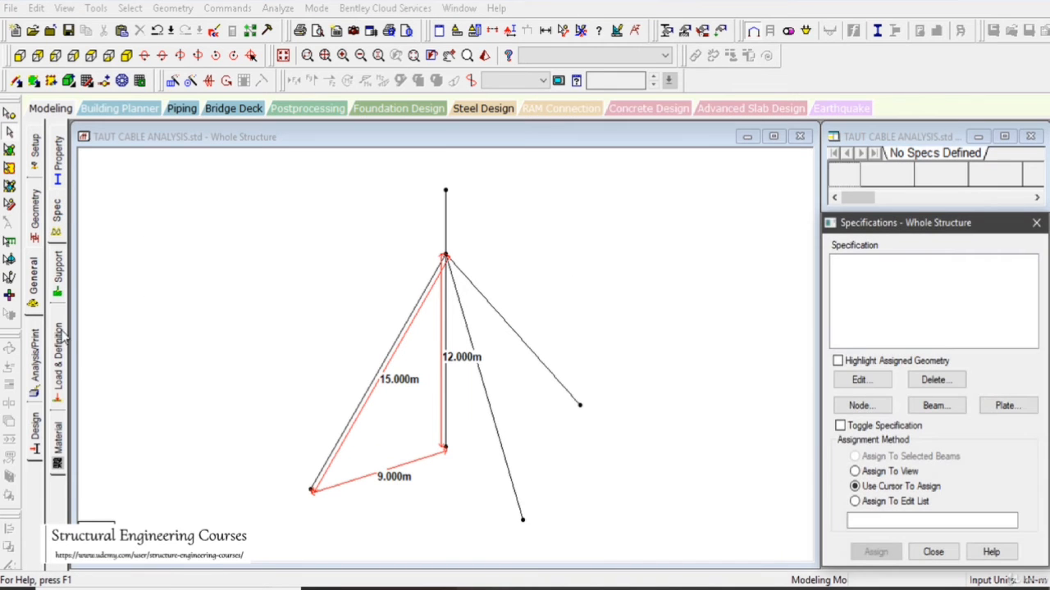
left_click(57, 271)
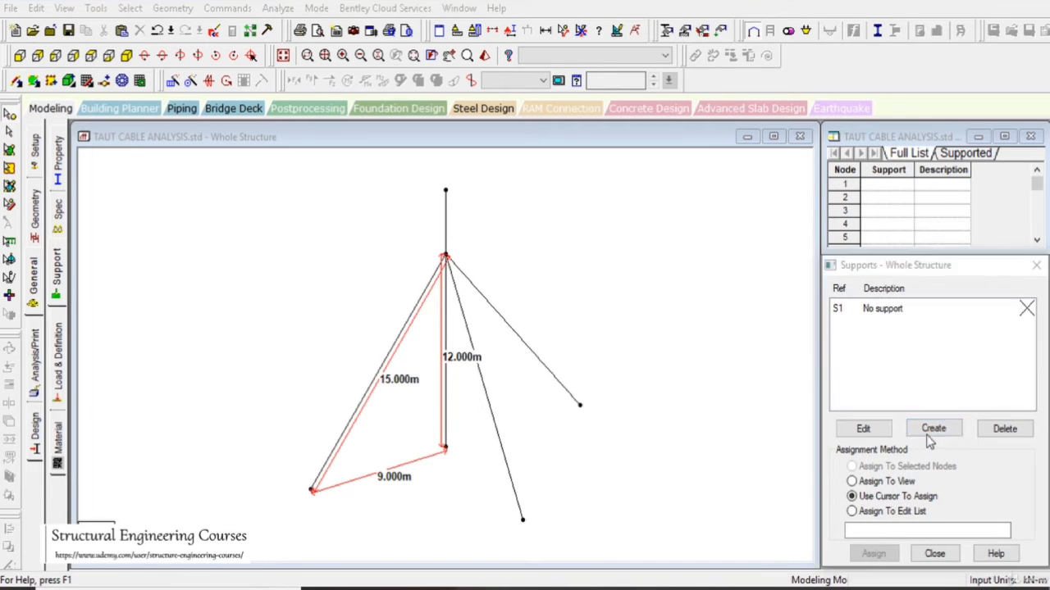
left_click(930, 430)
left_click(830, 574)
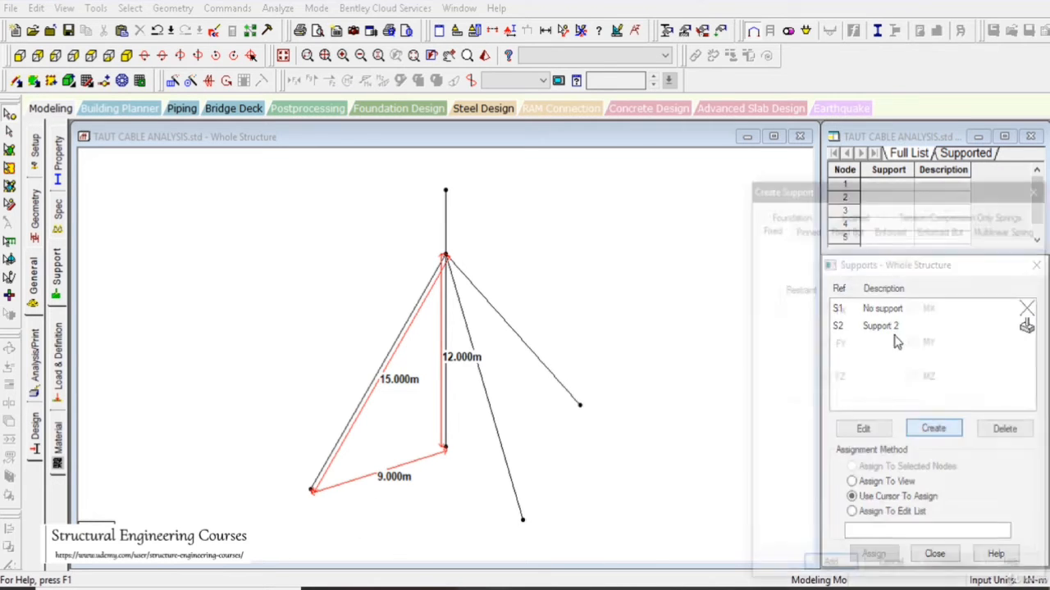
left_click(807, 228)
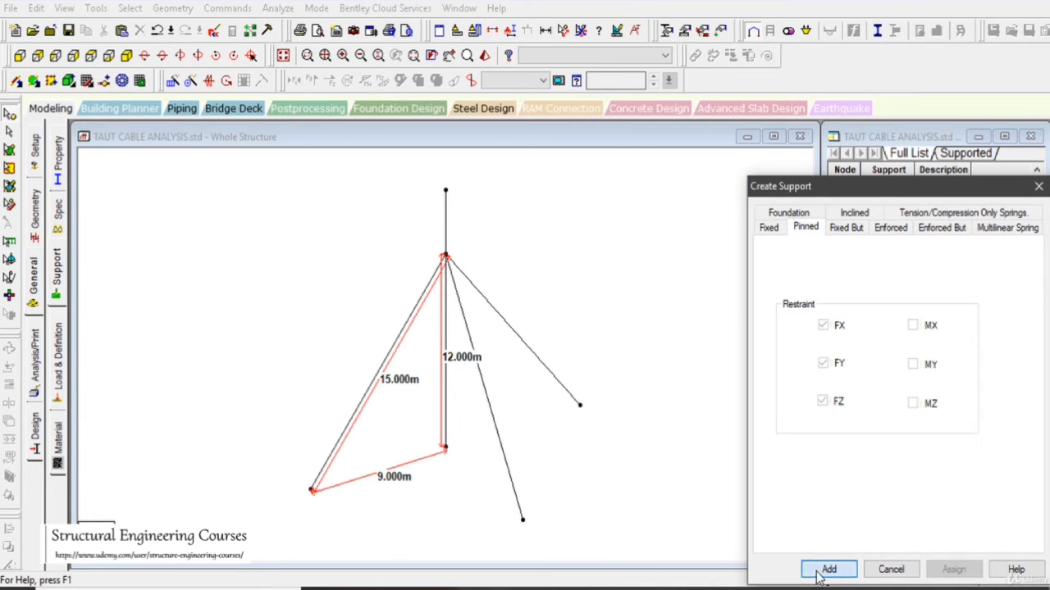
left_click(829, 569)
- Assign the pinned support to the three cable anchor nodes
left_click_drag(585, 426, 600, 436)
left_click_drag(502, 511, 546, 543, "ctrl")
left_click_drag(300, 472, 346, 500, "ctrl")
left_click(873, 553)
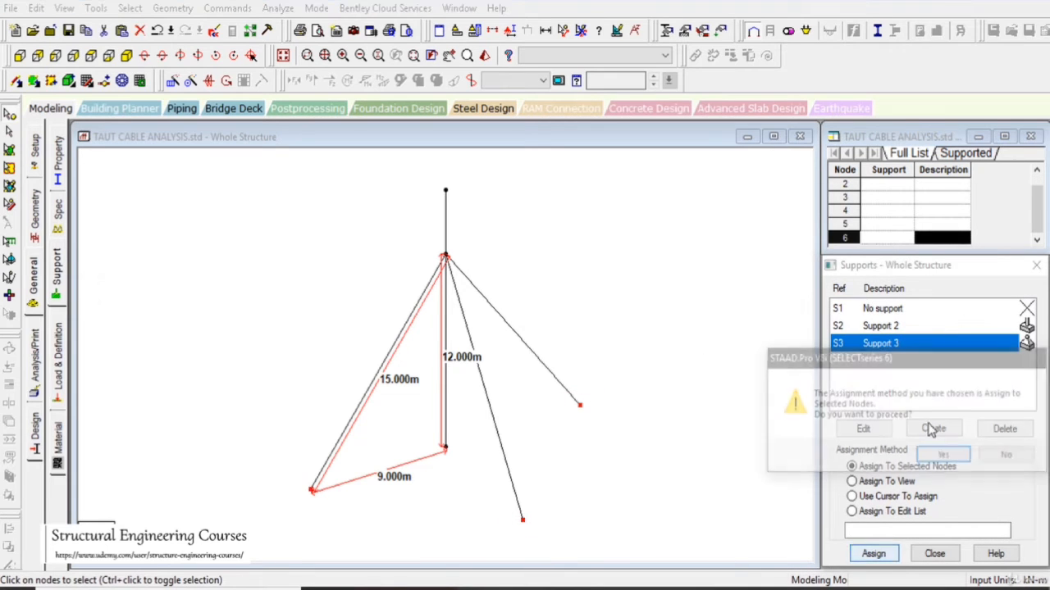
left_click(943, 457)
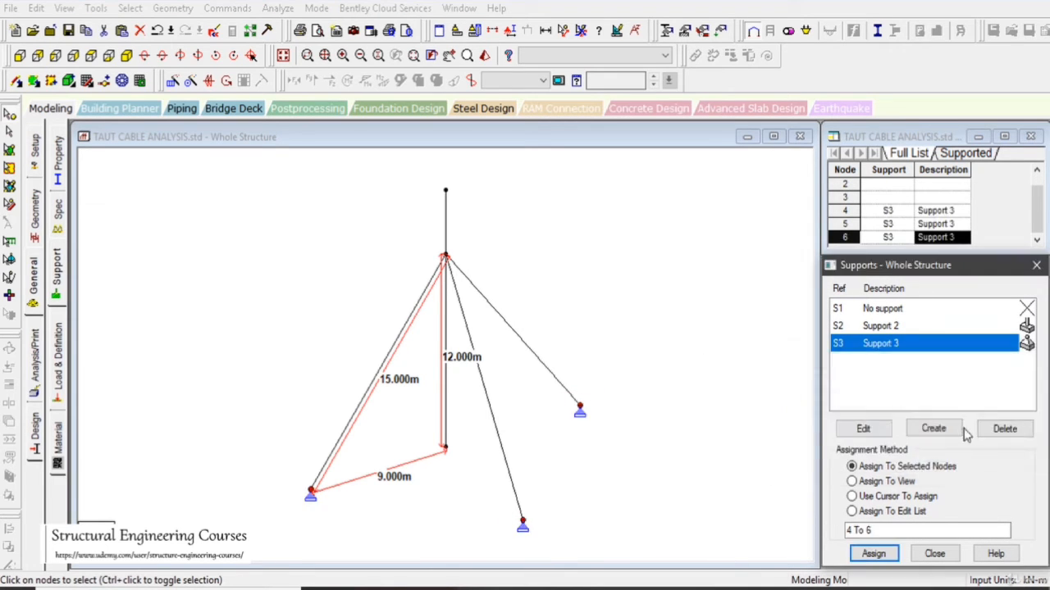
- Assign the fixed support to the mast's base node
left_click(890, 327)
left_click_drag(410, 423, 455, 464)
left_click(874, 554)
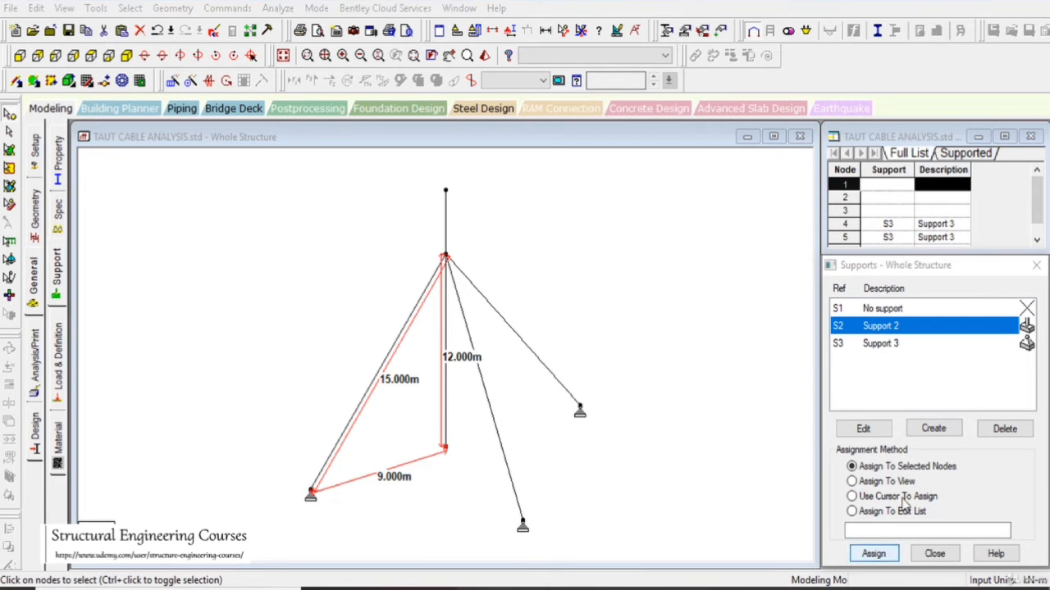
left_click(938, 457)
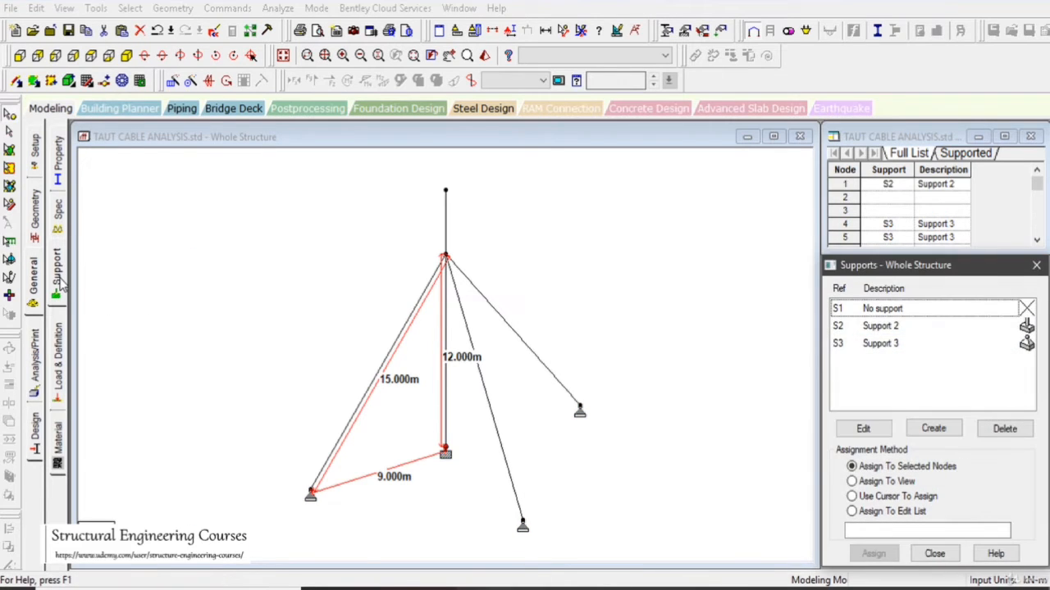
- Add a cable member specification with an unstressed length of 14.97 m
left_click(59, 203)
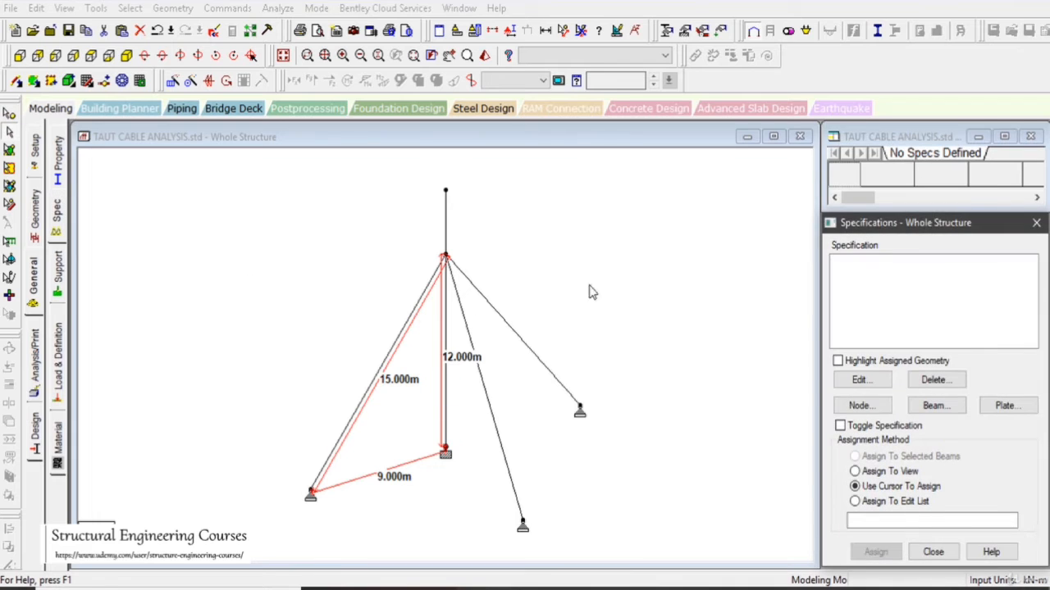
left_click(933, 405)
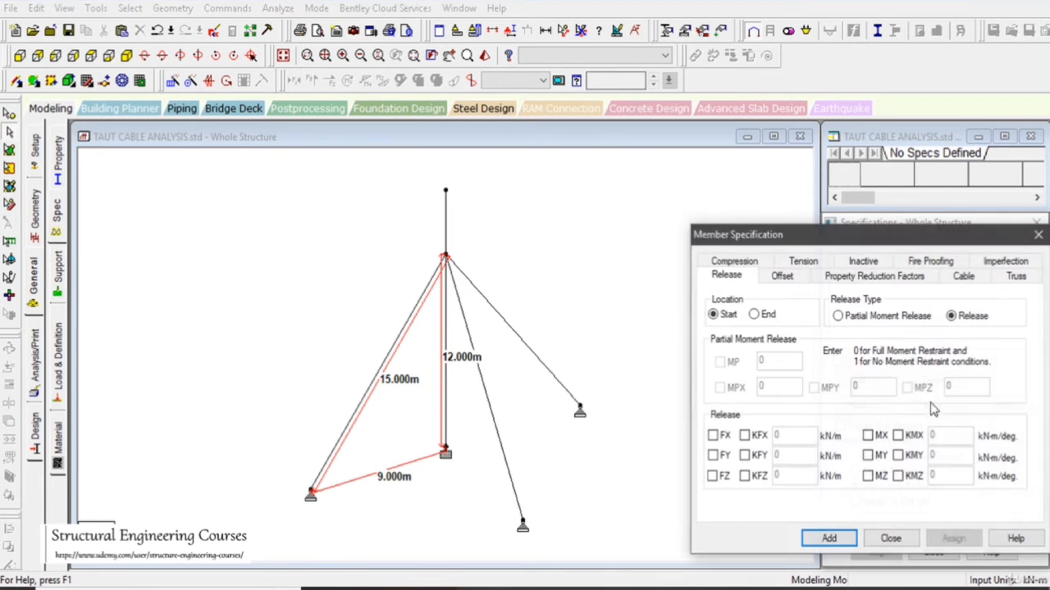
left_click(966, 278)
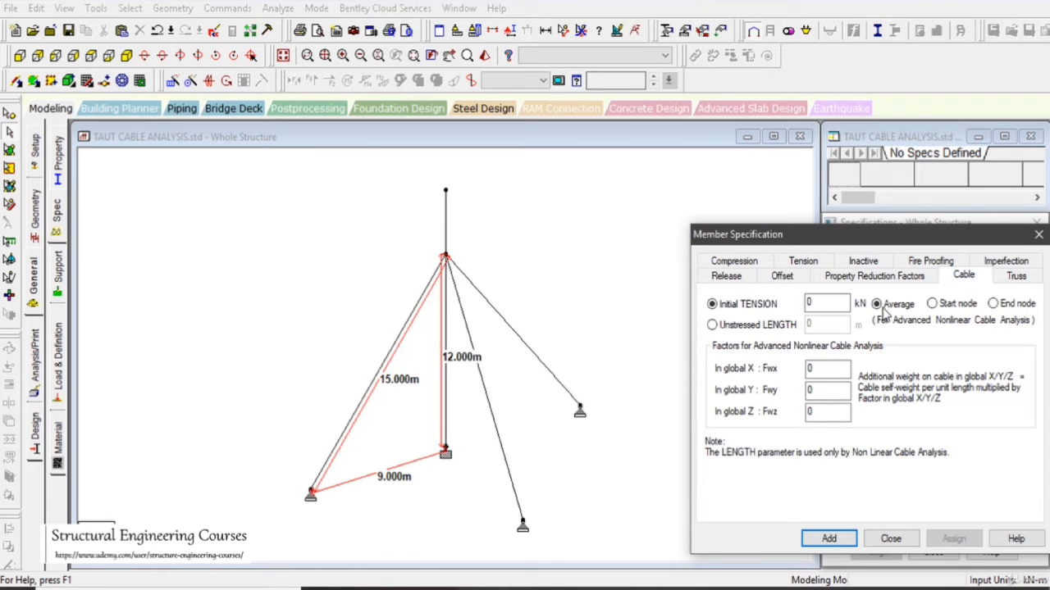
left_click(761, 326)
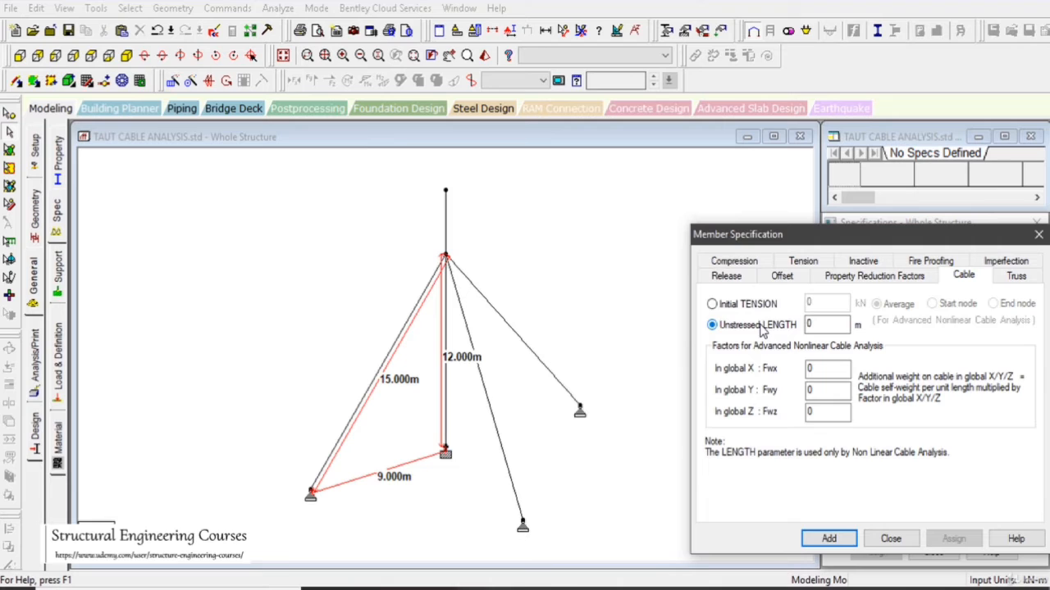
key("Tab")
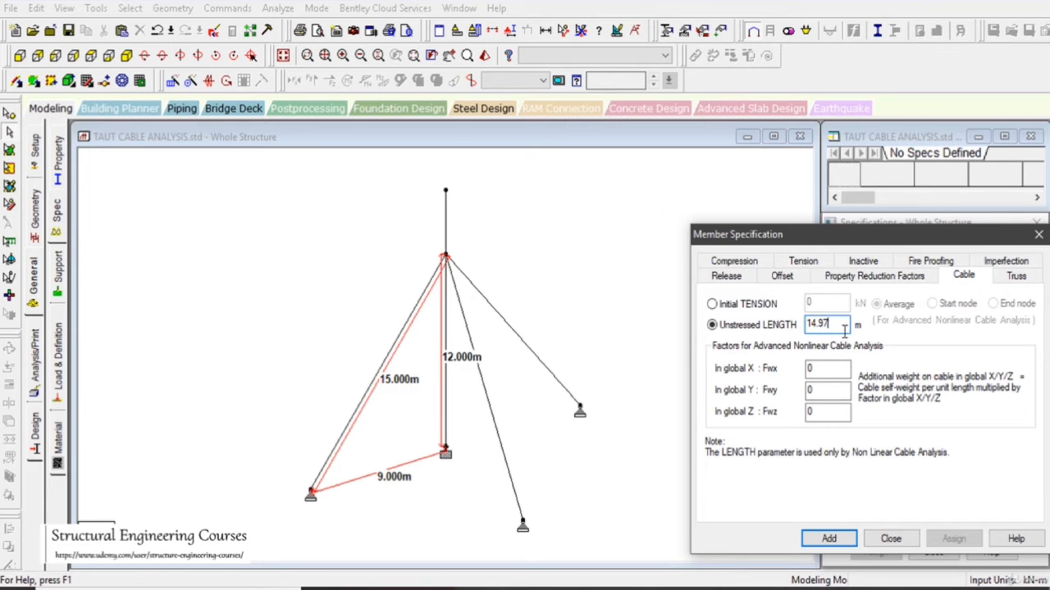
left_click(843, 534)
- Assign the 14.97 m cable specification to the three guy cables and clear the selection
left_click(533, 359)
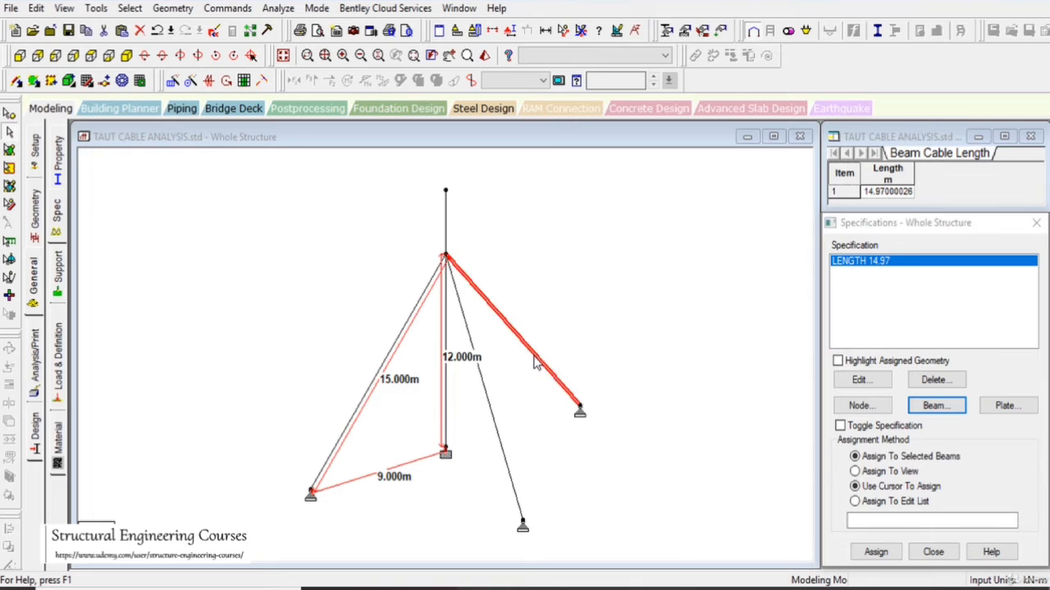
left_click(483, 393, "ctrl")
left_click(376, 383, "ctrl")
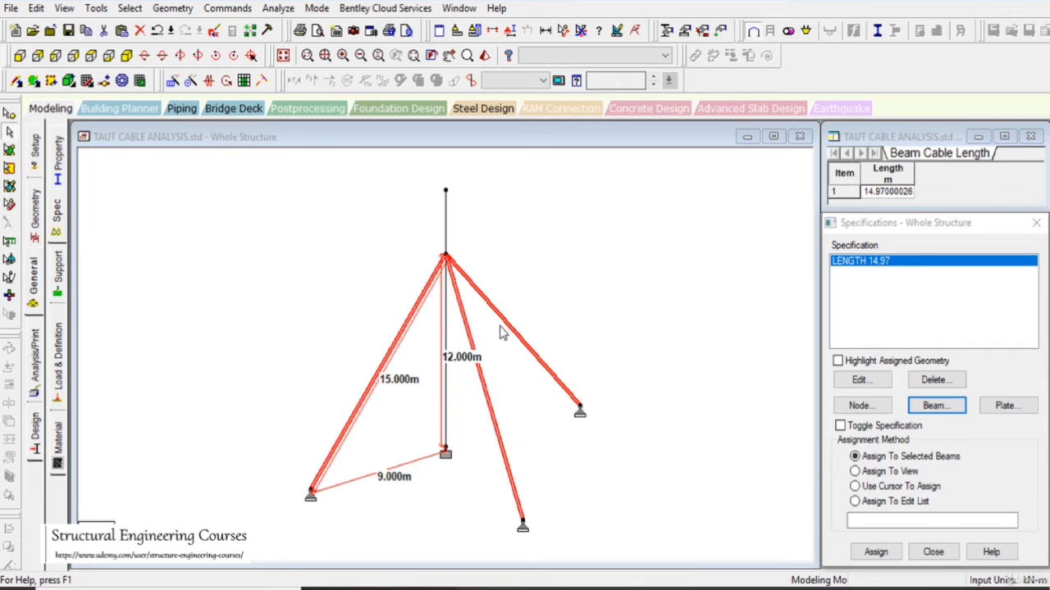
left_click(876, 552)
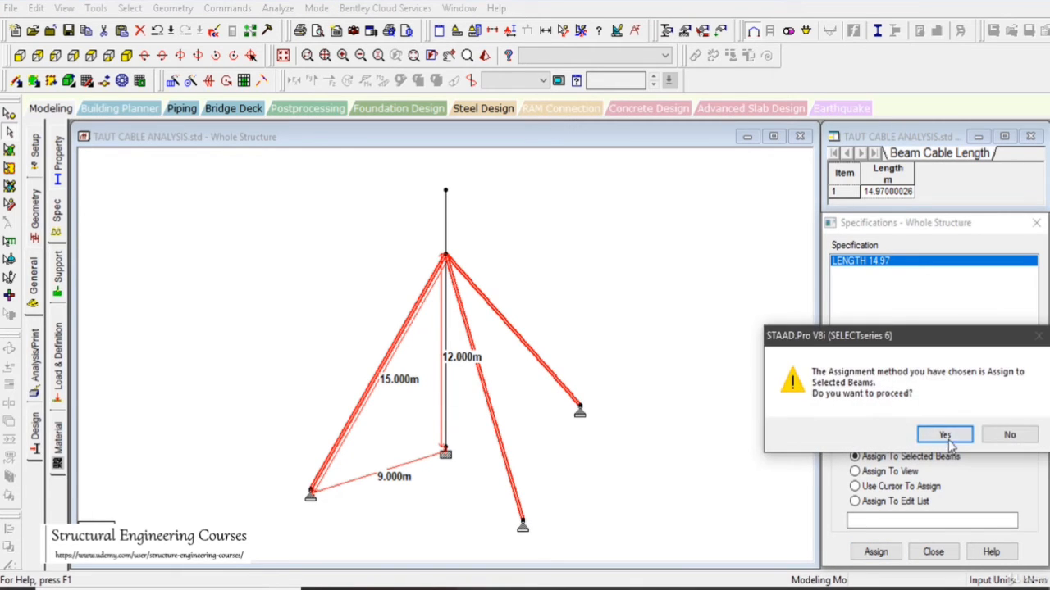
left_click(937, 434)
left_click_drag(609, 318, 666, 371)
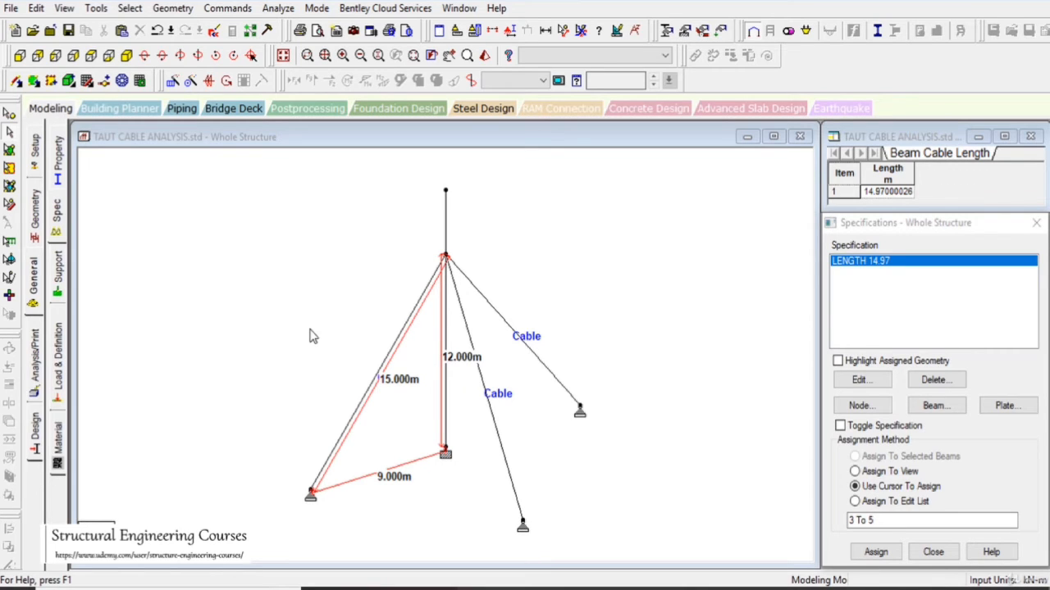
- Create primary load case 1 with loading type Dead and the title DL
left_click(57, 358)
left_click(868, 164)
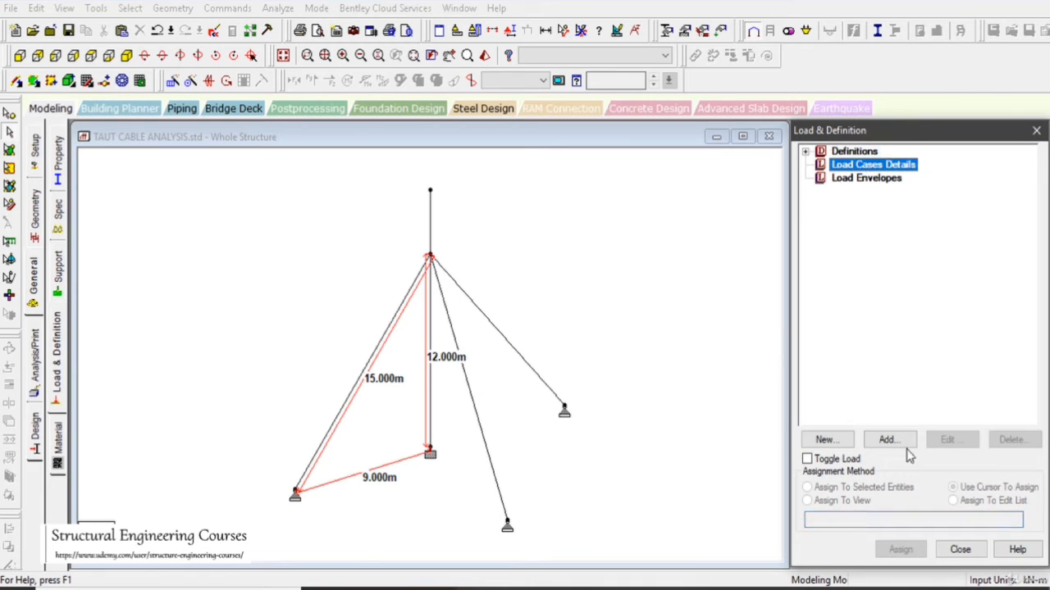
left_click(886, 440)
left_click(602, 197)
left_click(574, 235)
left_click(602, 197)
left_click(574, 221)
left_click_drag(475, 257, 345, 264)
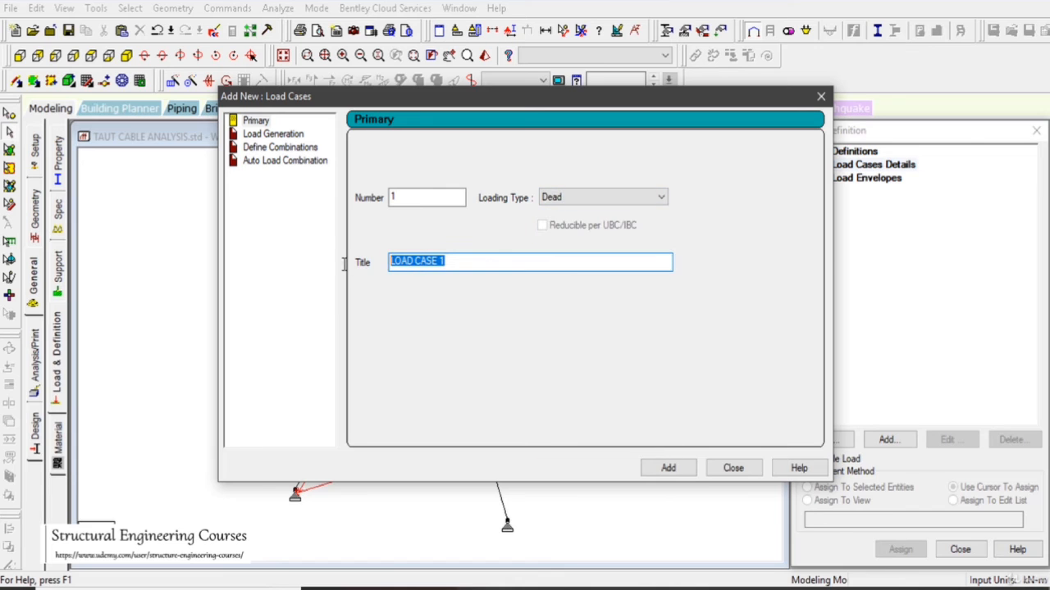
type("DL")
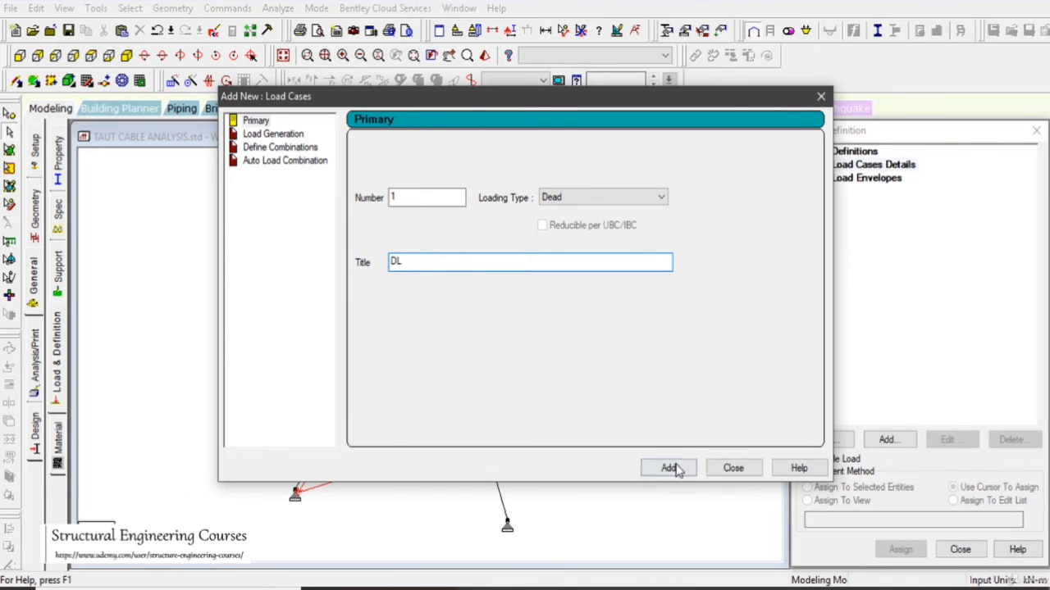
left_click(668, 467)
left_click(733, 469)
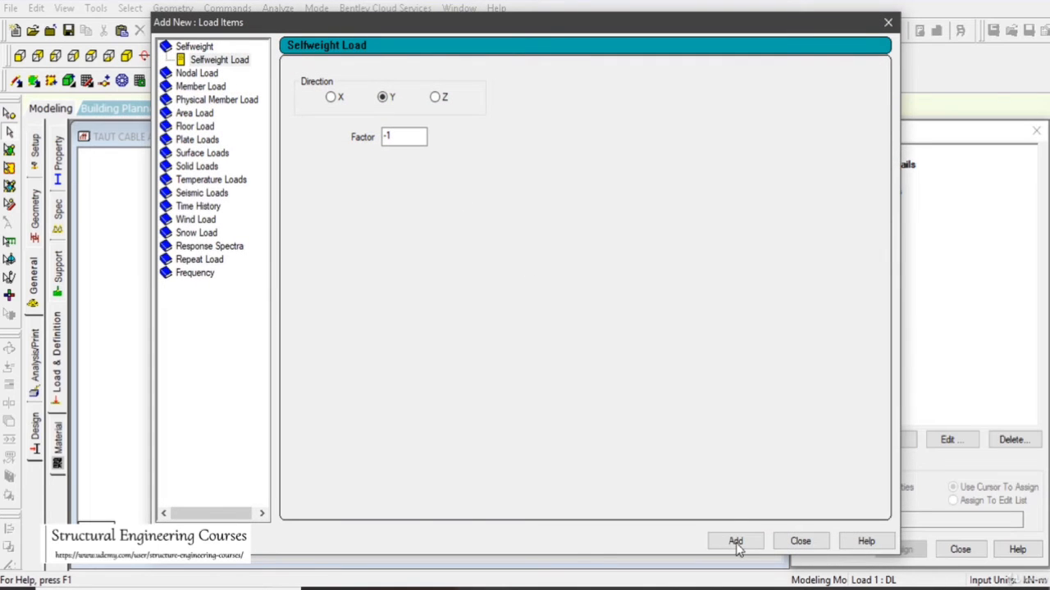
- Add a selfweight load in Y with factor -1 to load case DL and assign it to the whole view
left_click(735, 545)
left_click(800, 541)
left_click(897, 190)
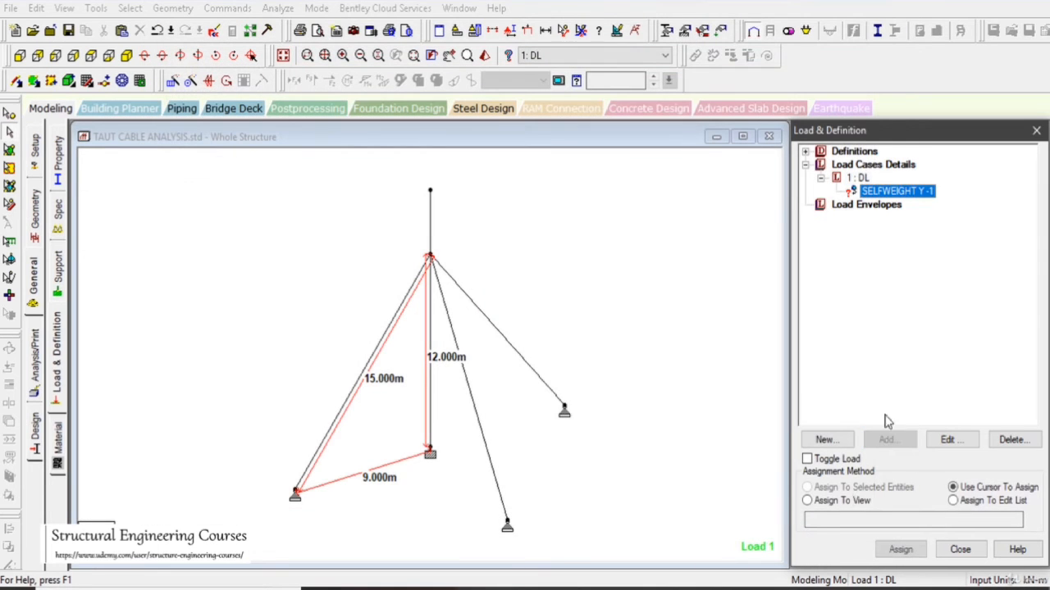
left_click(854, 501)
left_click(901, 550)
left_click(1001, 388)
left_click_drag(586, 245, 644, 298)
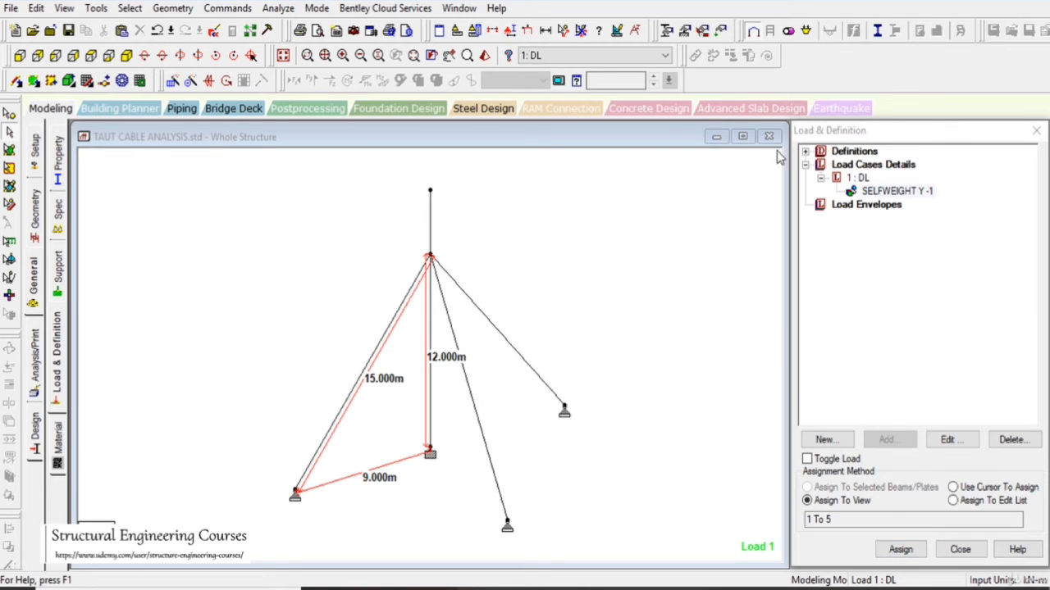
left_click(865, 166)
left_click(888, 439)
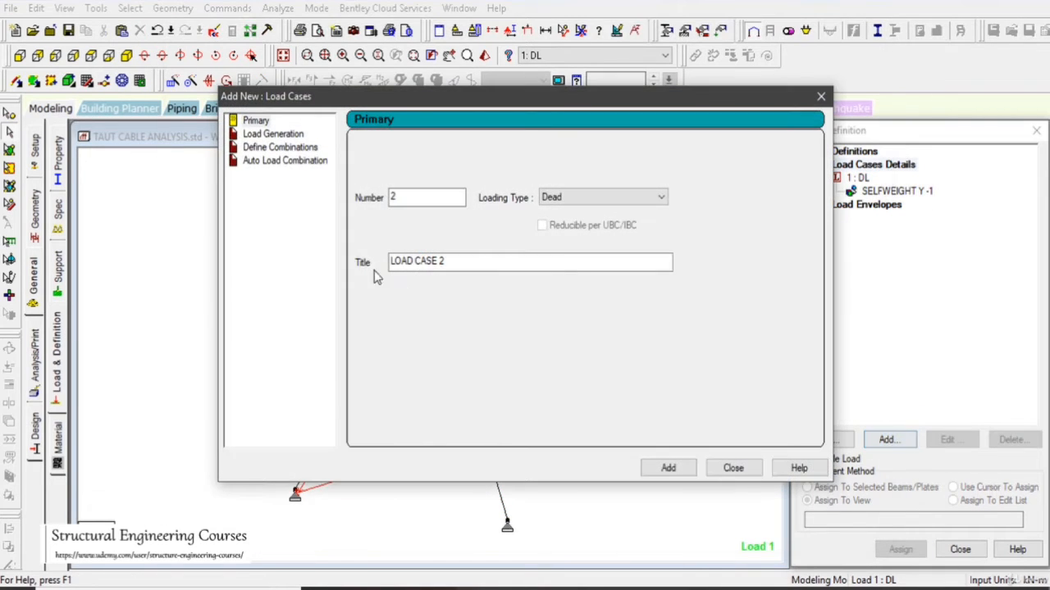
left_click(733, 467)
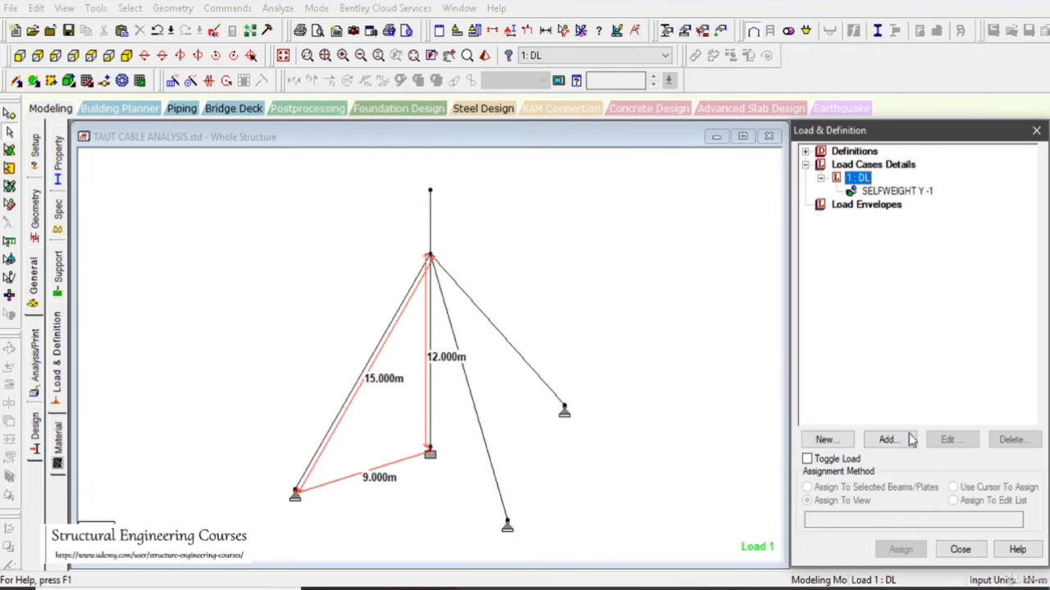
- Add a nodal load with Fx of 5 kN to load case DL
left_click(888, 439)
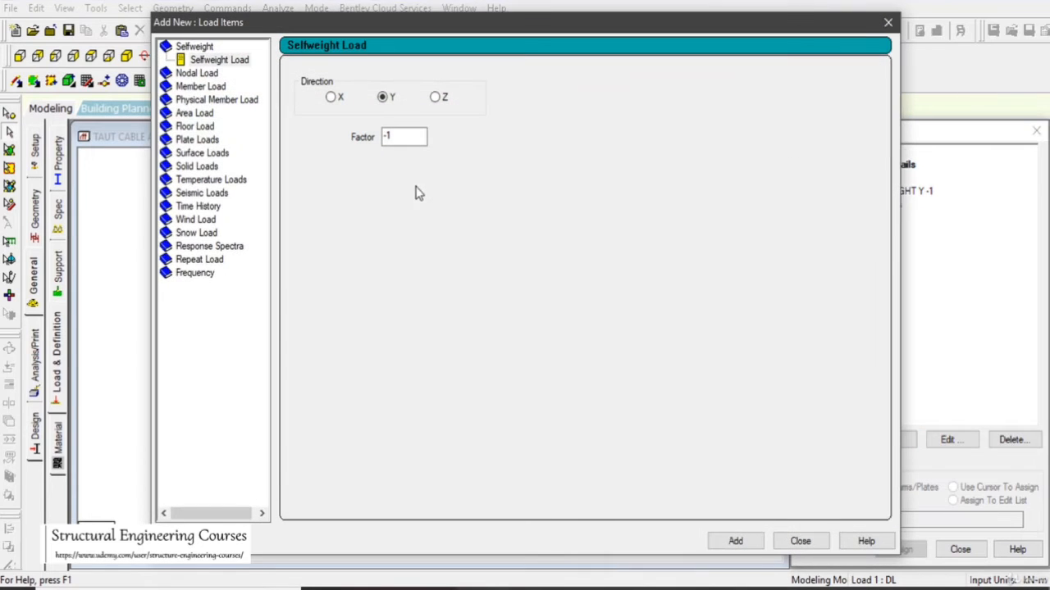
left_click(196, 73)
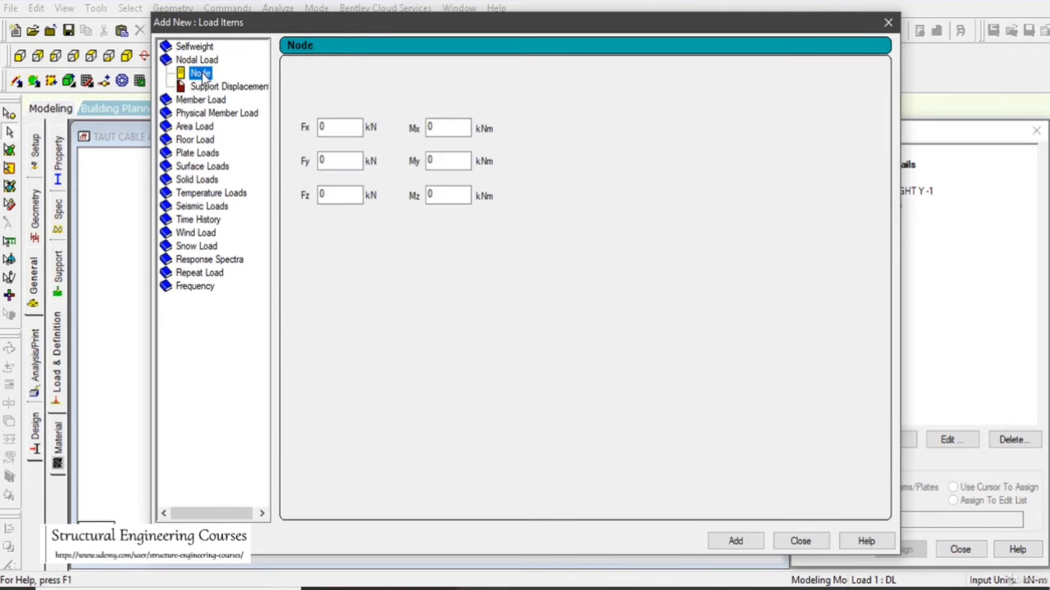
key("Tab")
type("5")
left_click(736, 542)
left_click(800, 541)
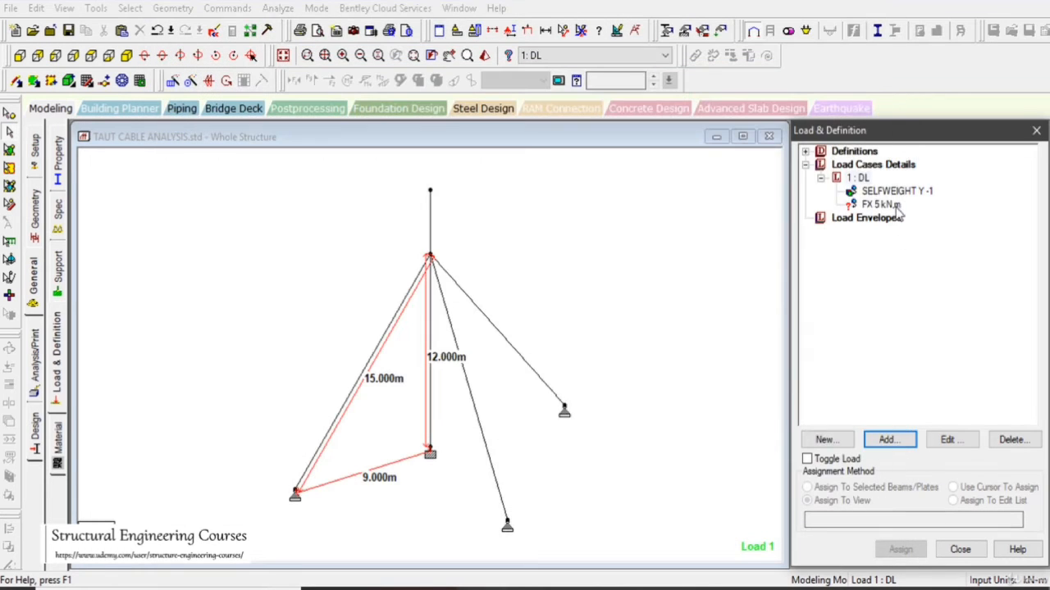
- Assign the 5 kN Fx nodal load to the node at the top of the mast
left_click(896, 207)
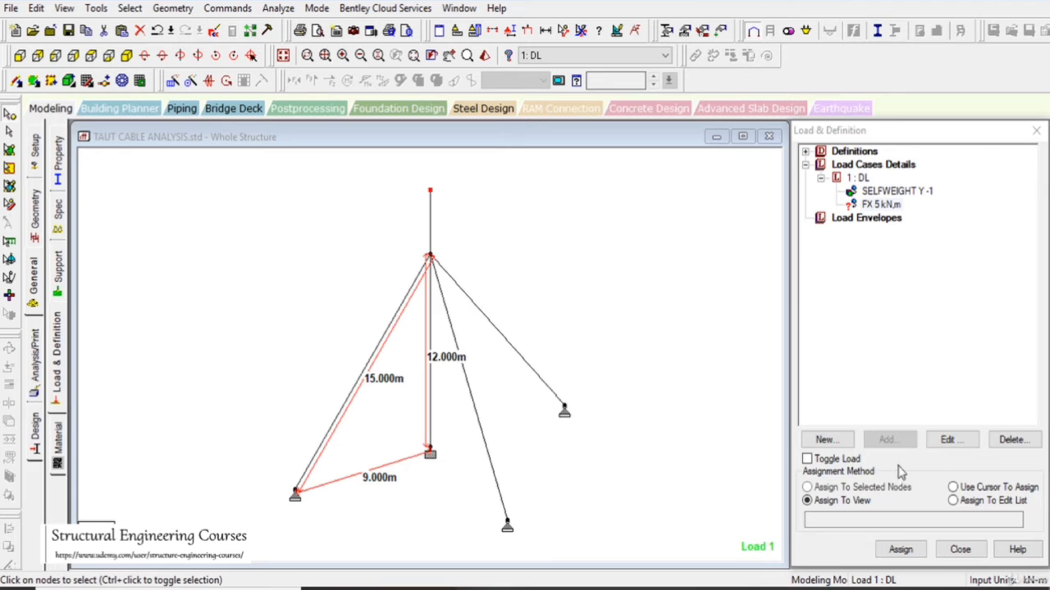
left_click(874, 488)
left_click(900, 549)
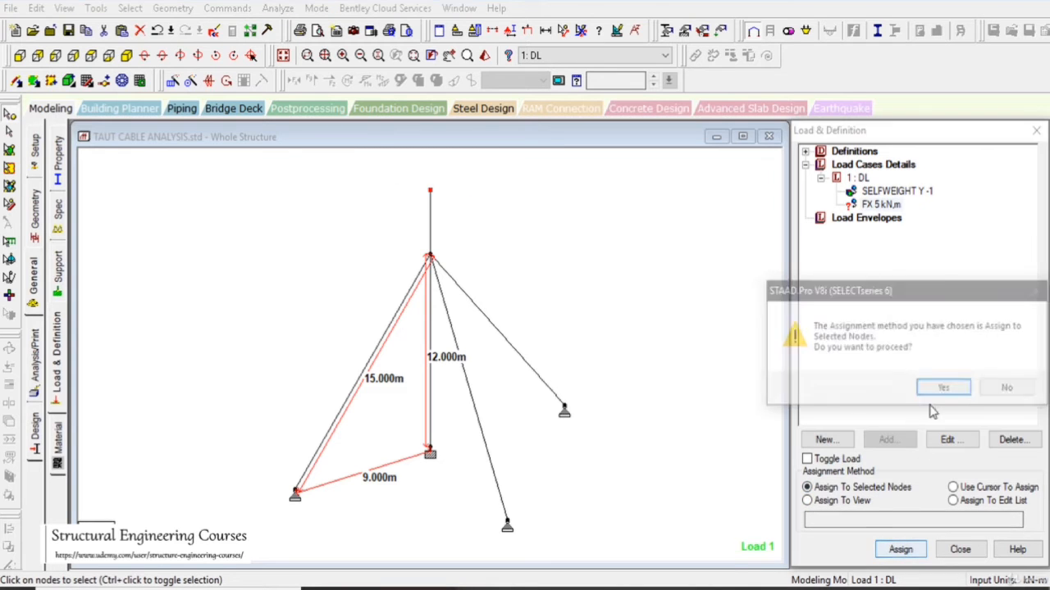
left_click(943, 387)
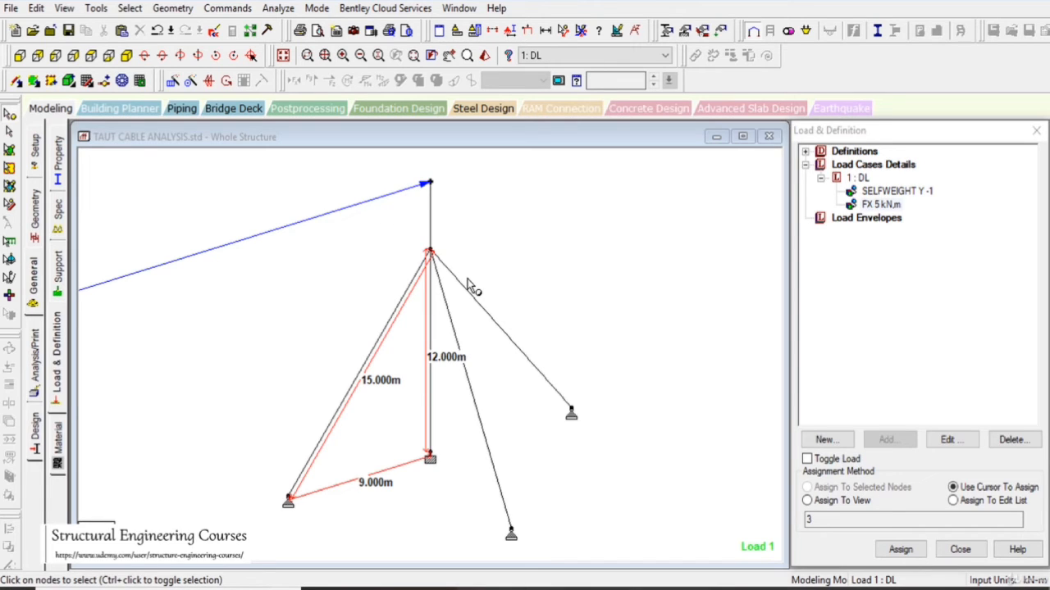
left_click(448, 195)
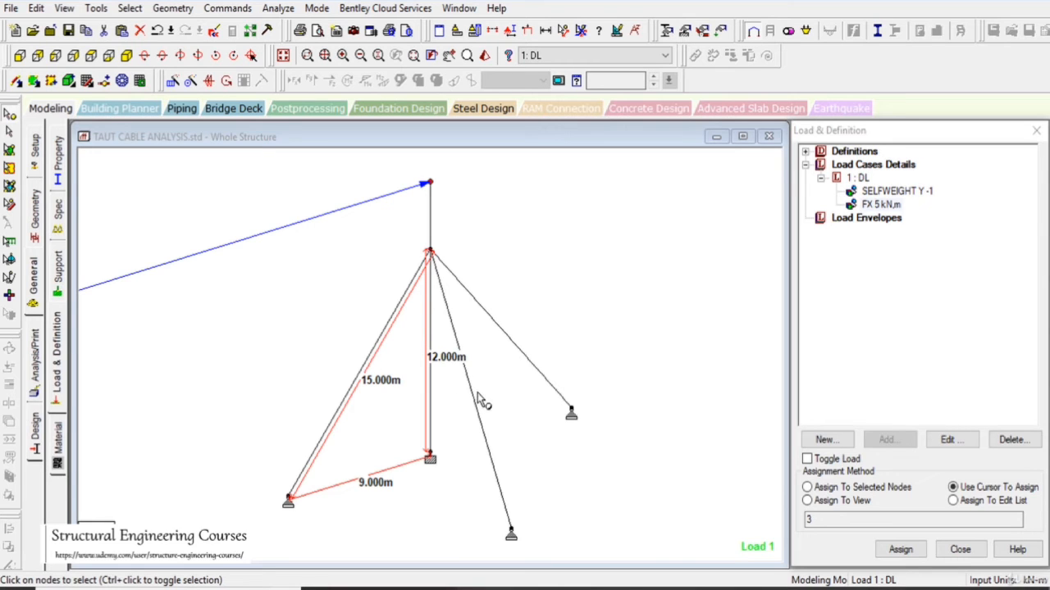
left_click(850, 589)
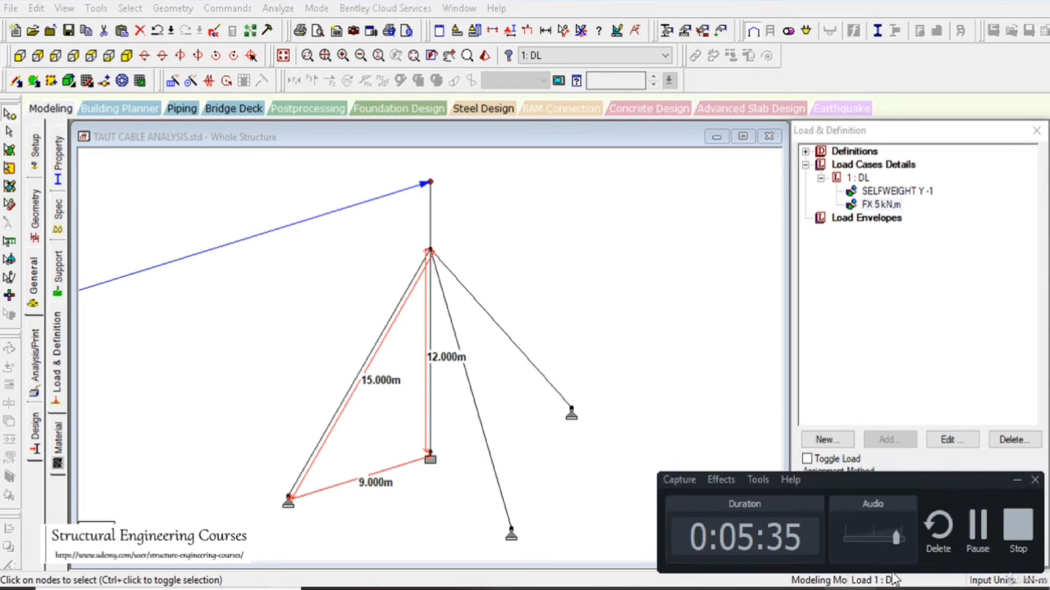
left_click(976, 531)
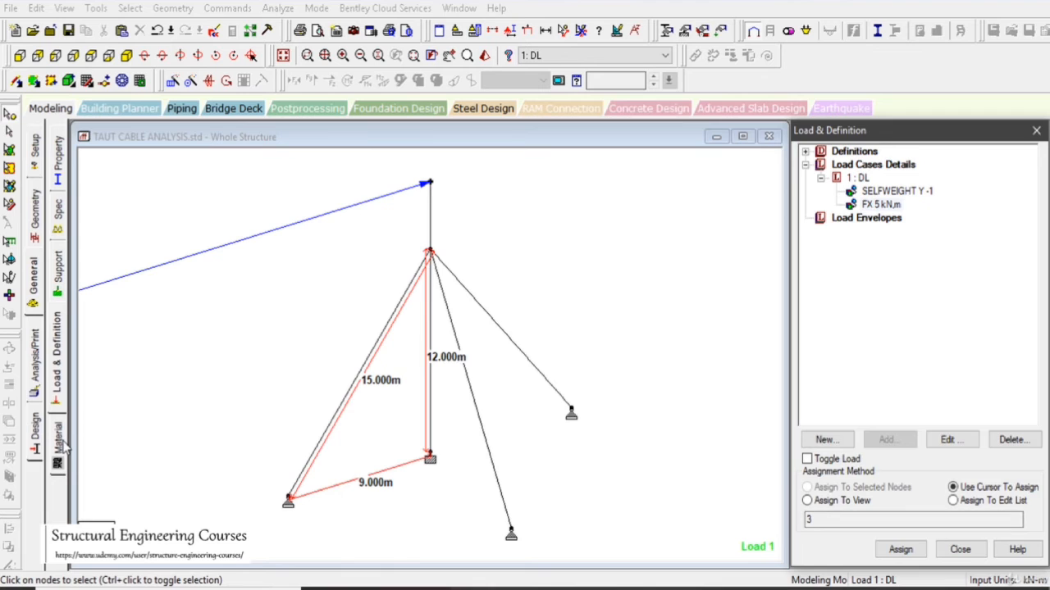
- Assign the STEEL material to all members in the view
left_click(59, 443)
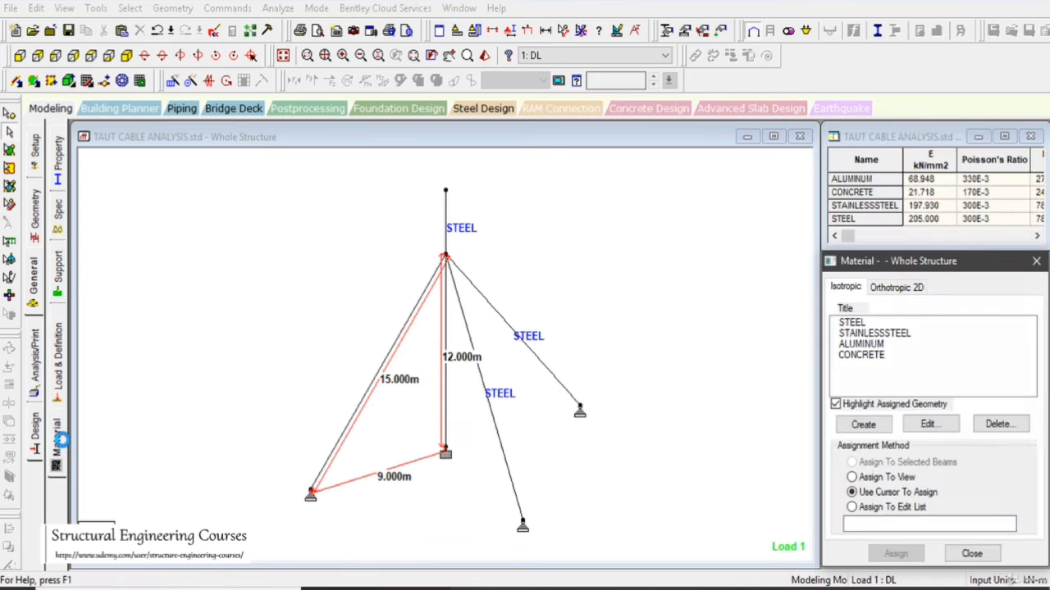
left_click(844, 323)
left_click(890, 477)
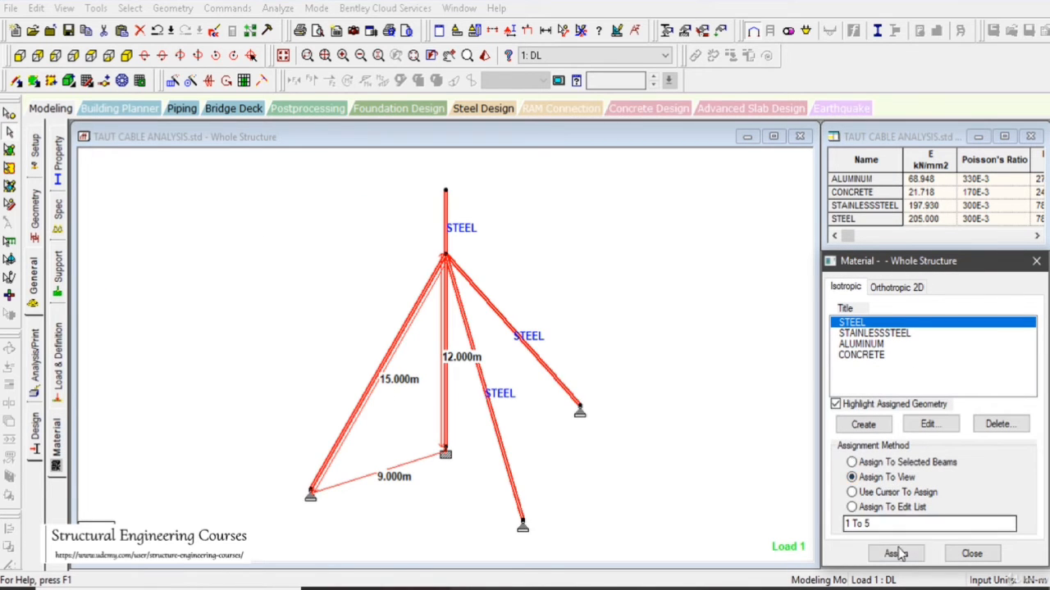
left_click(896, 554)
left_click(944, 452)
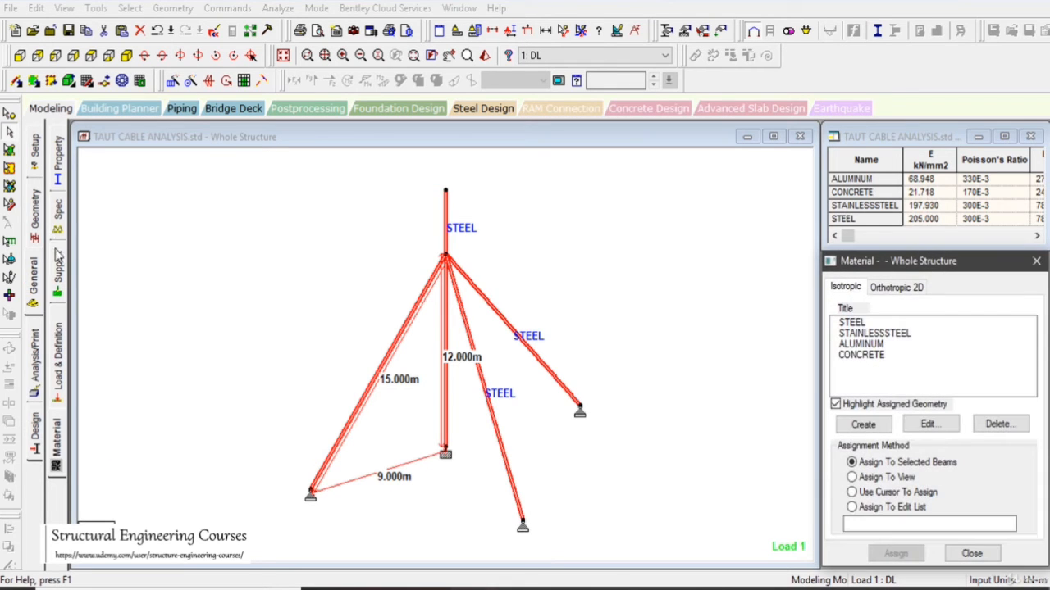
- Review the assigned section properties, cable specification, supports and load definitions of the mast model
left_click(57, 168)
left_click(870, 290)
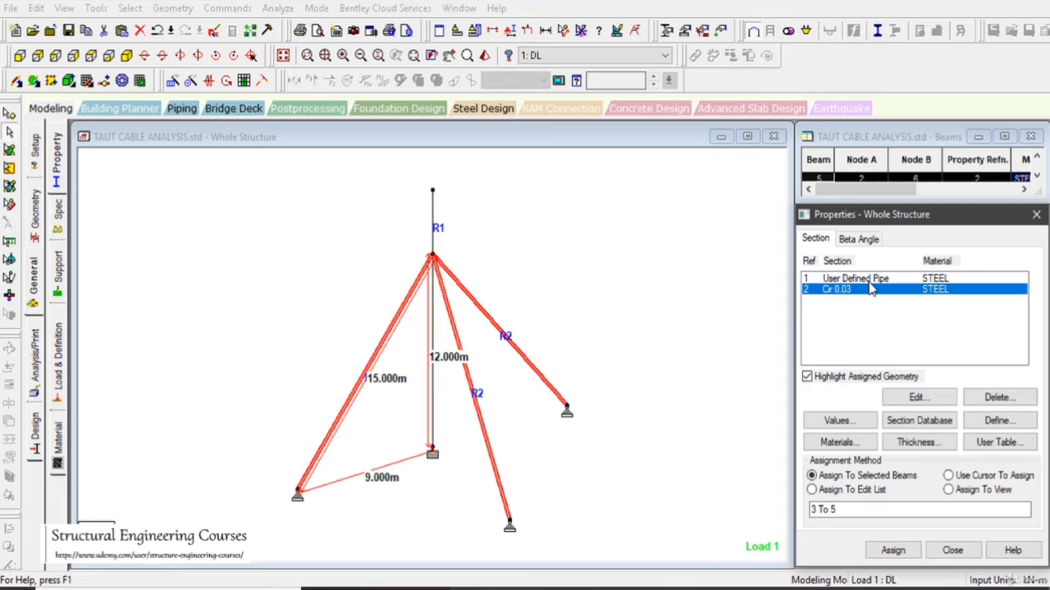
left_click(869, 278)
left_click(58, 215)
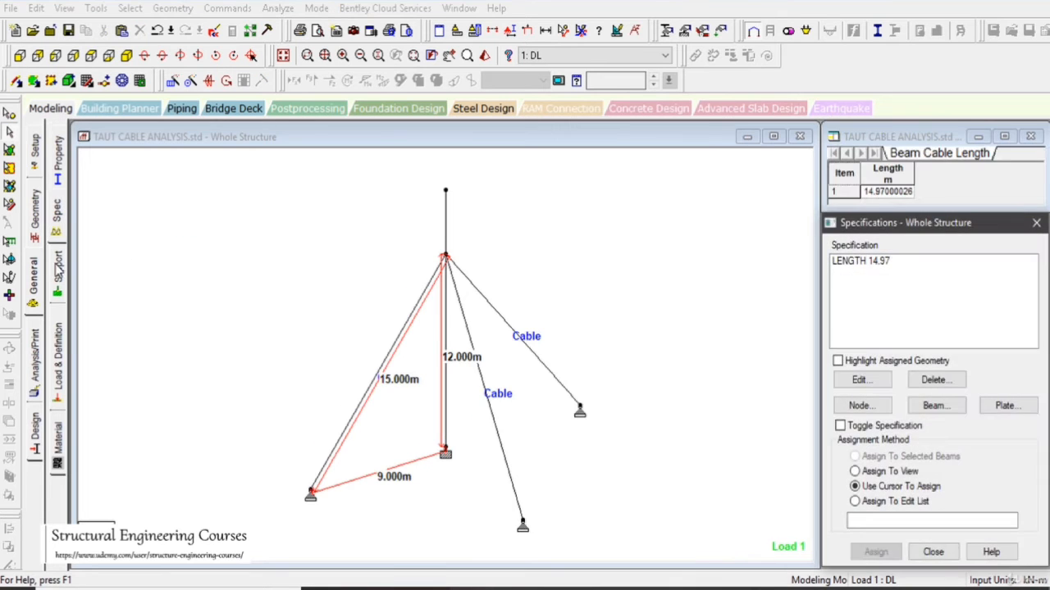
left_click(58, 271)
left_click(59, 349)
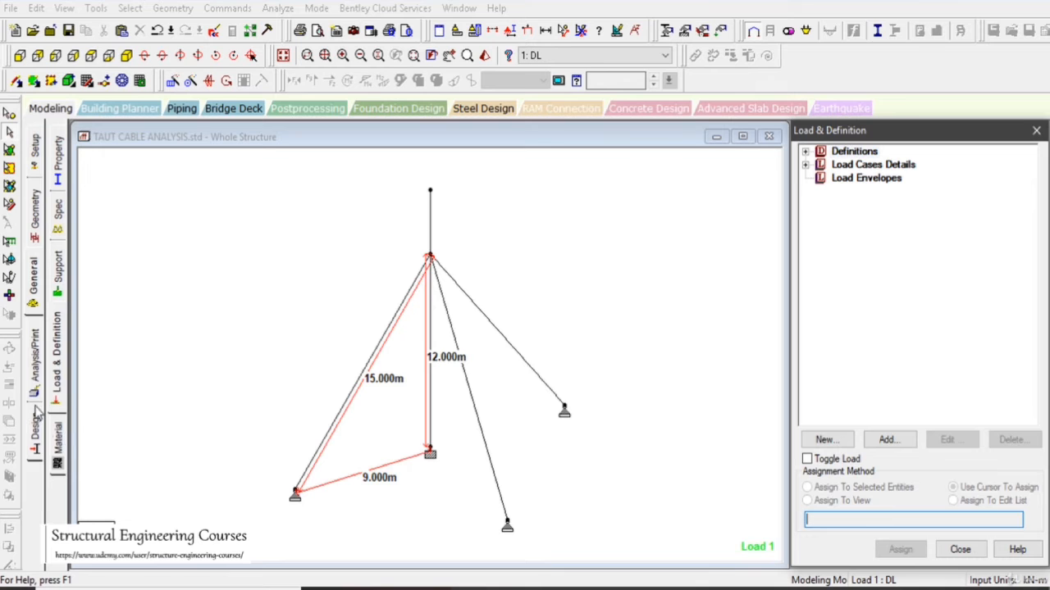
- Add a Perform Cable Analysis command without advanced analysis and with the No Print option
left_click(38, 378)
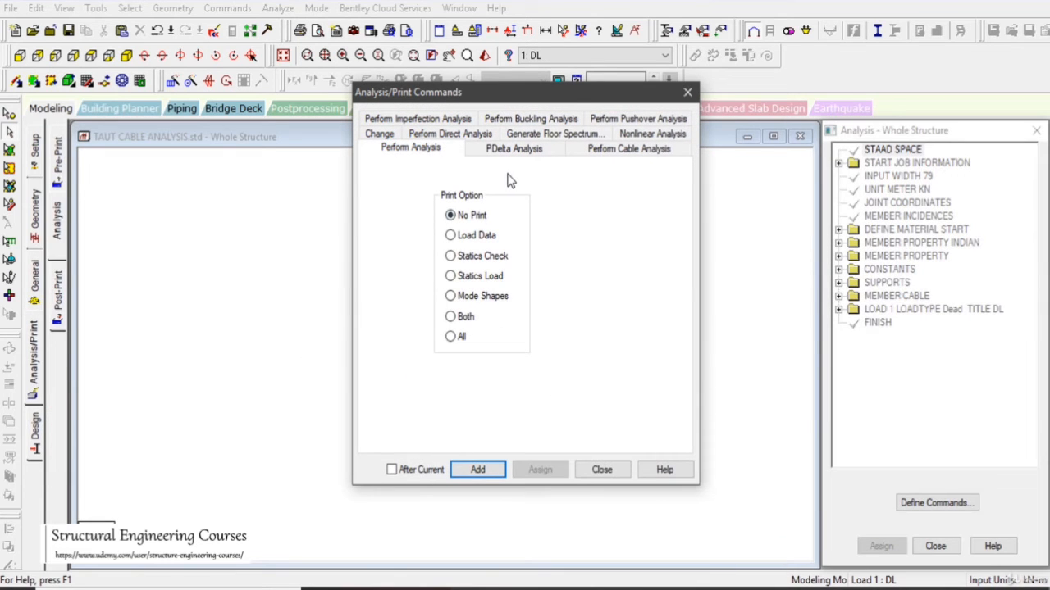
left_click(642, 156)
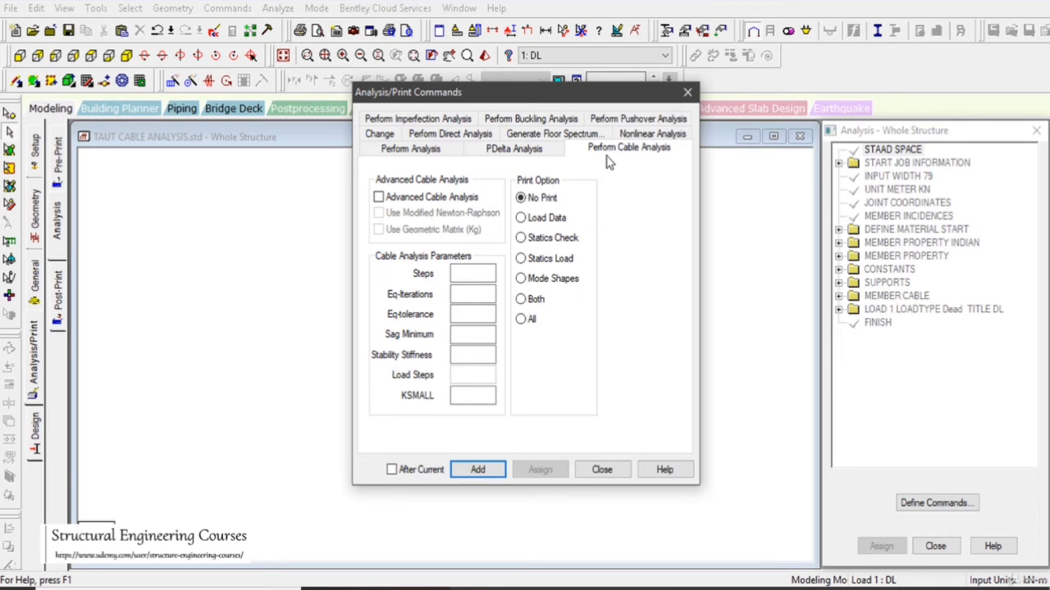
left_click(481, 472)
left_click(609, 472)
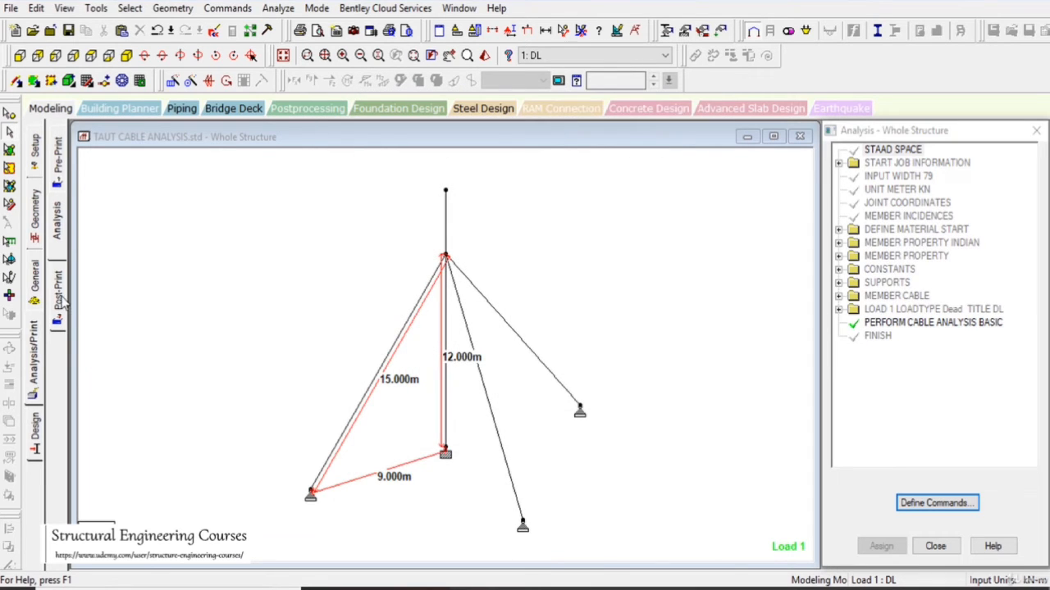
- Add a Cable Sag print command to the post-analysis print commands
left_click(59, 296)
left_click(934, 403)
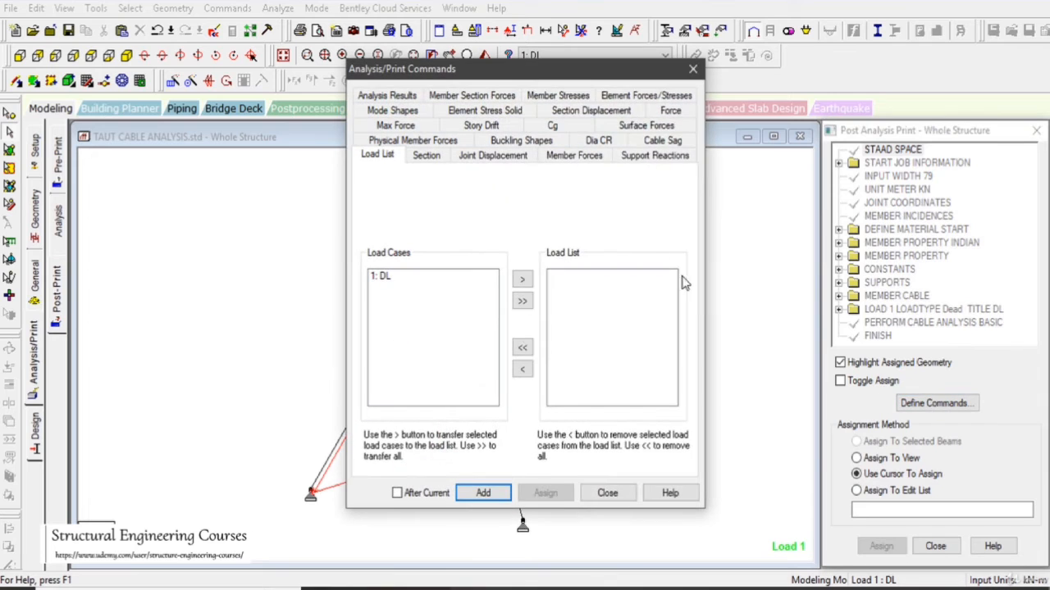
left_click(661, 141)
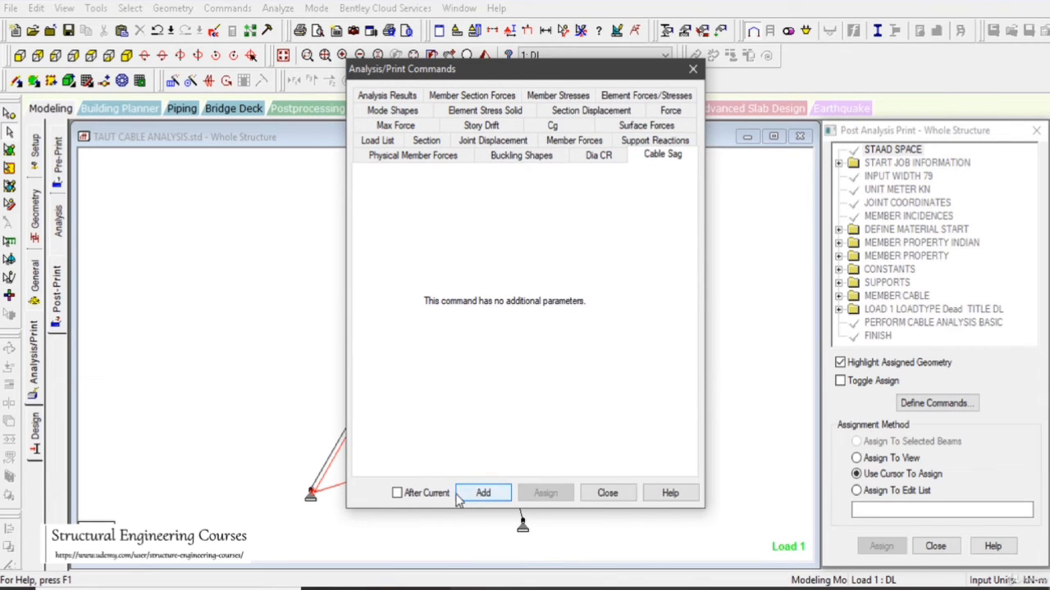
left_click(397, 493)
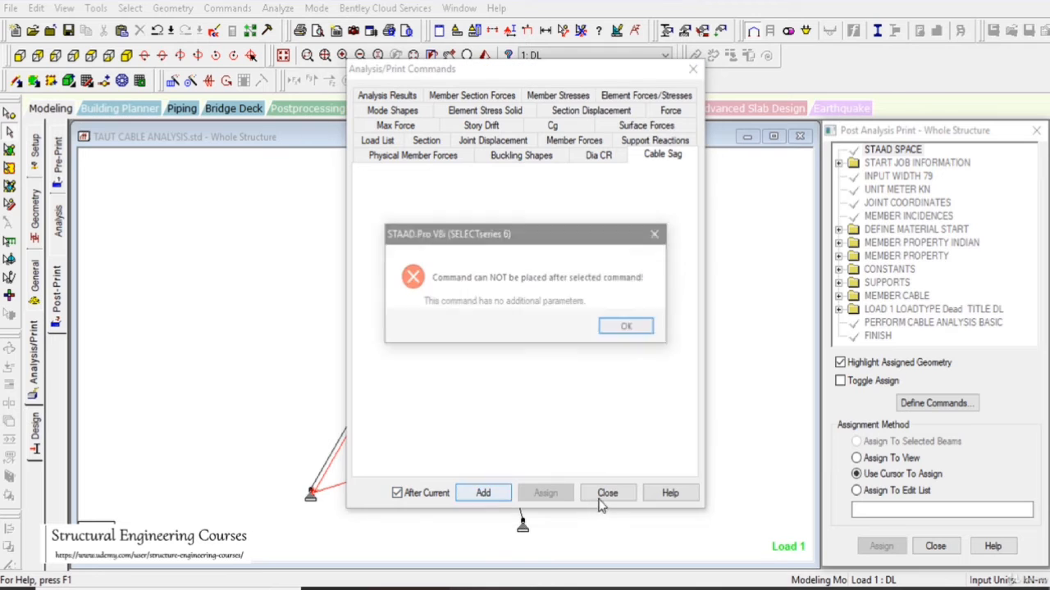
left_click(628, 327)
left_click(571, 327)
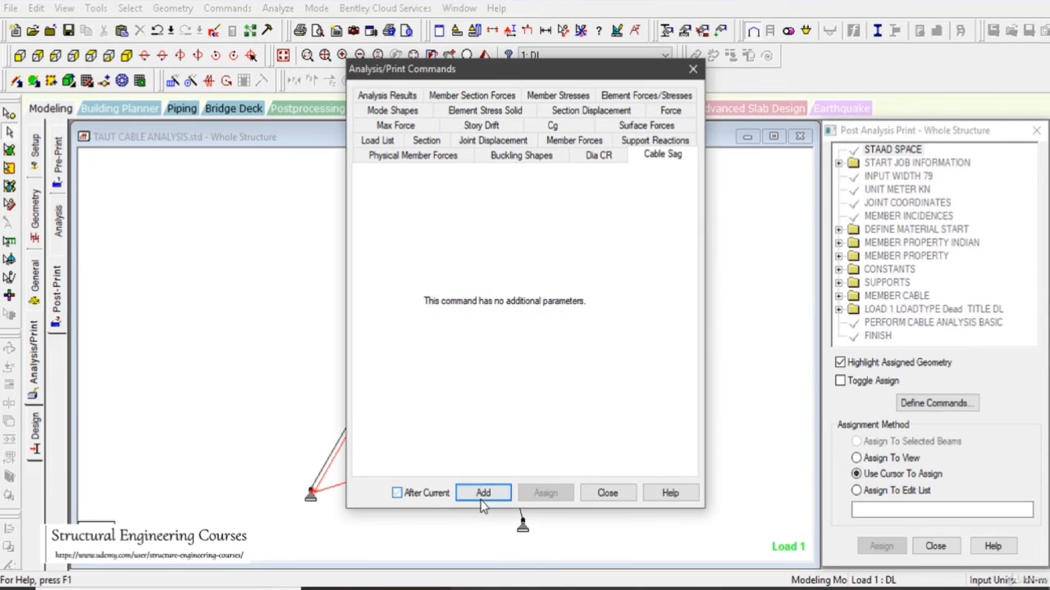
left_click(483, 493)
left_click(608, 494)
scroll(1040, 275, "down", 1)
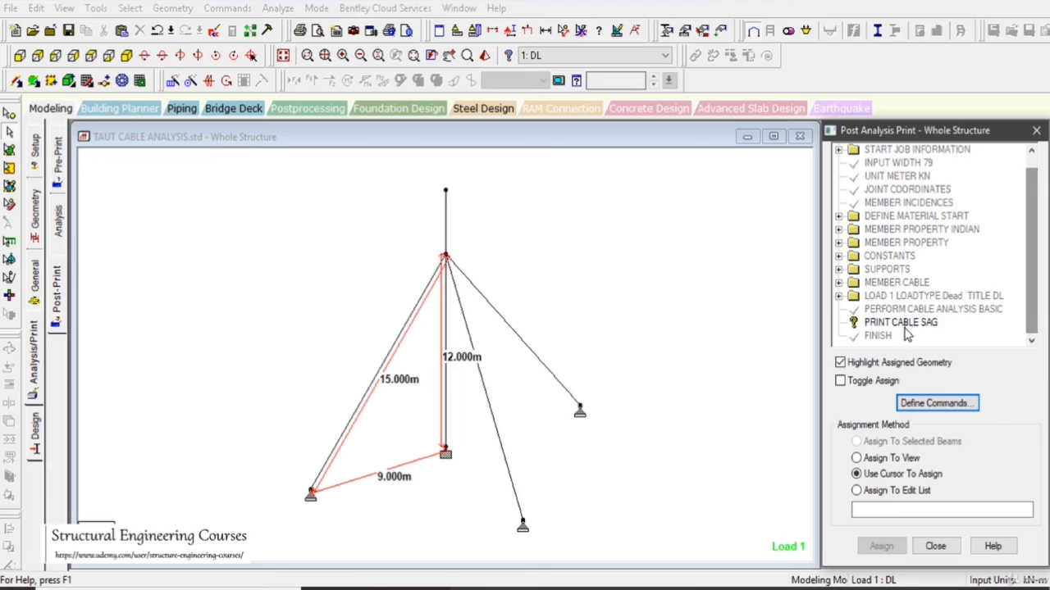
- Assign the PRINT CABLE SAG command to the three guy cables and clear the selection
left_click(901, 322)
left_click(531, 364)
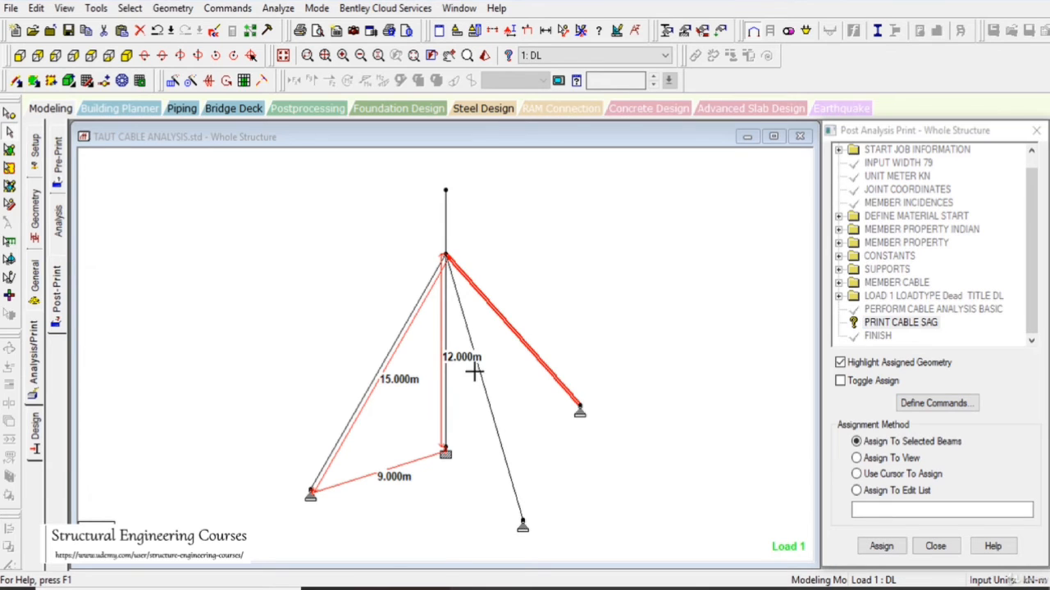
left_click(480, 374, "ctrl")
left_click(383, 371, "ctrl")
left_click(880, 546)
left_click(944, 389)
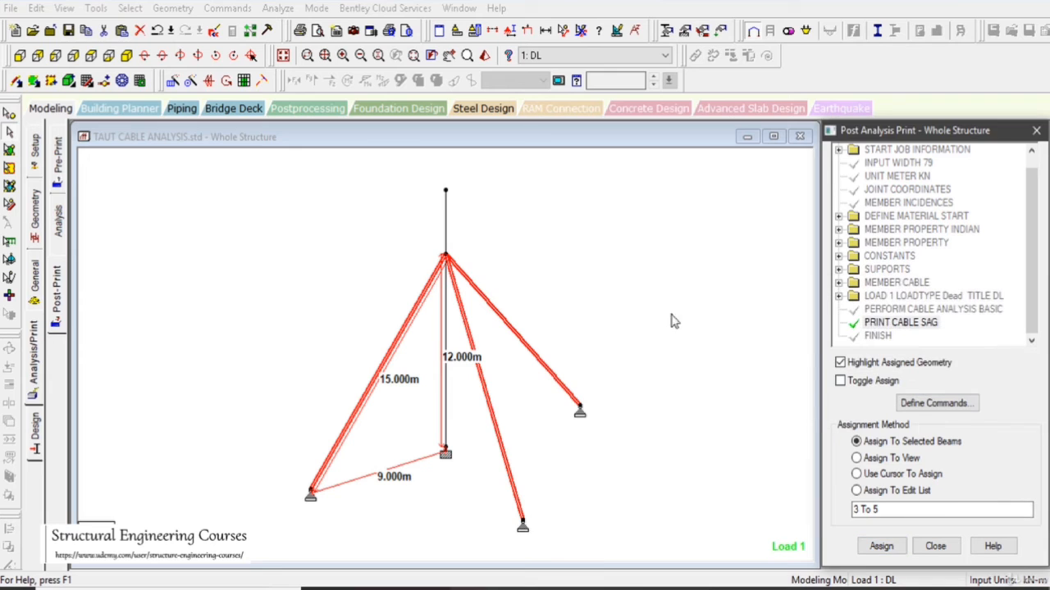
left_click(627, 299)
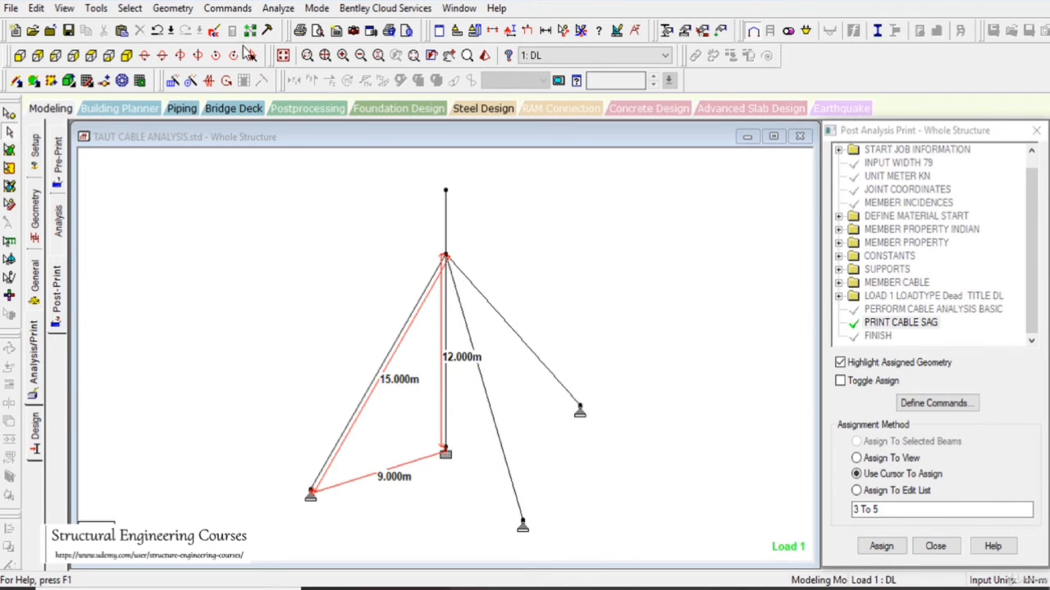
- Run the cable analysis, saving the modified structure first
left_click(269, 31)
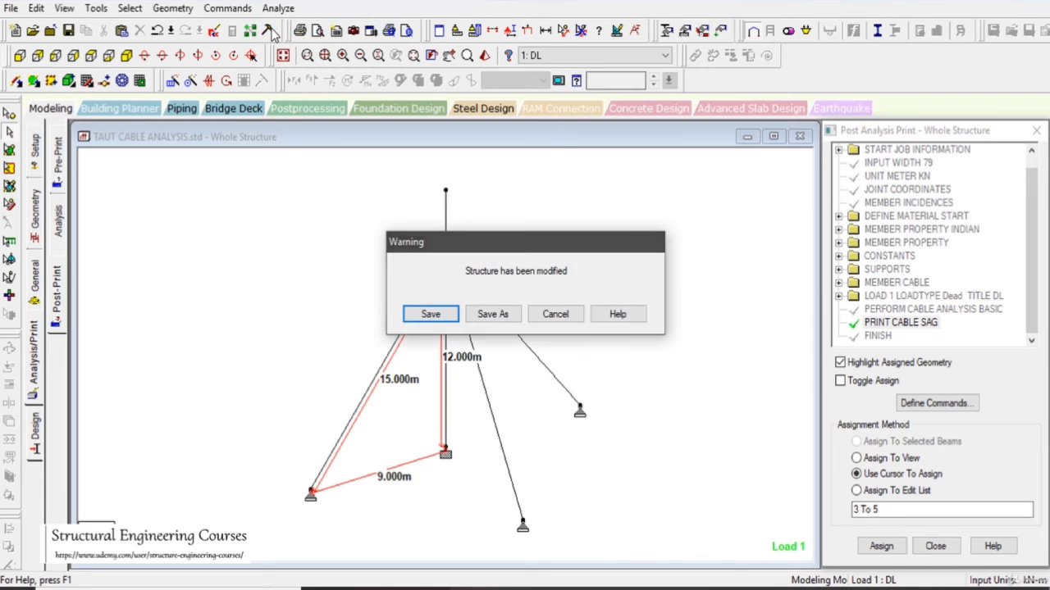
left_click(433, 314)
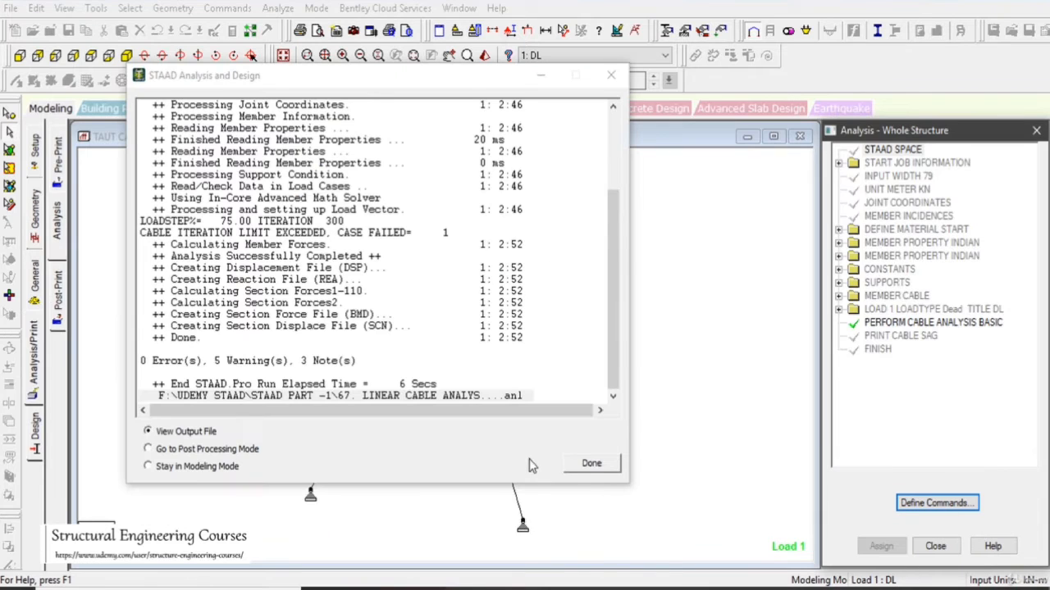
- Open the analysis output file and check the listed instability and iteration-limit warnings
left_click(591, 464)
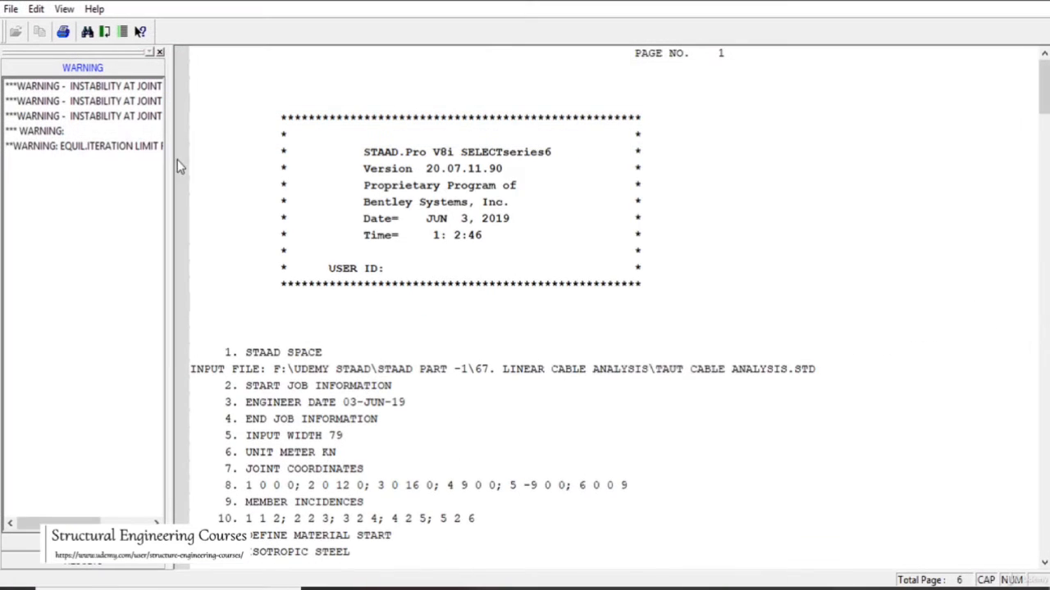
left_click(105, 148)
scroll(440, 237, "up", 3)
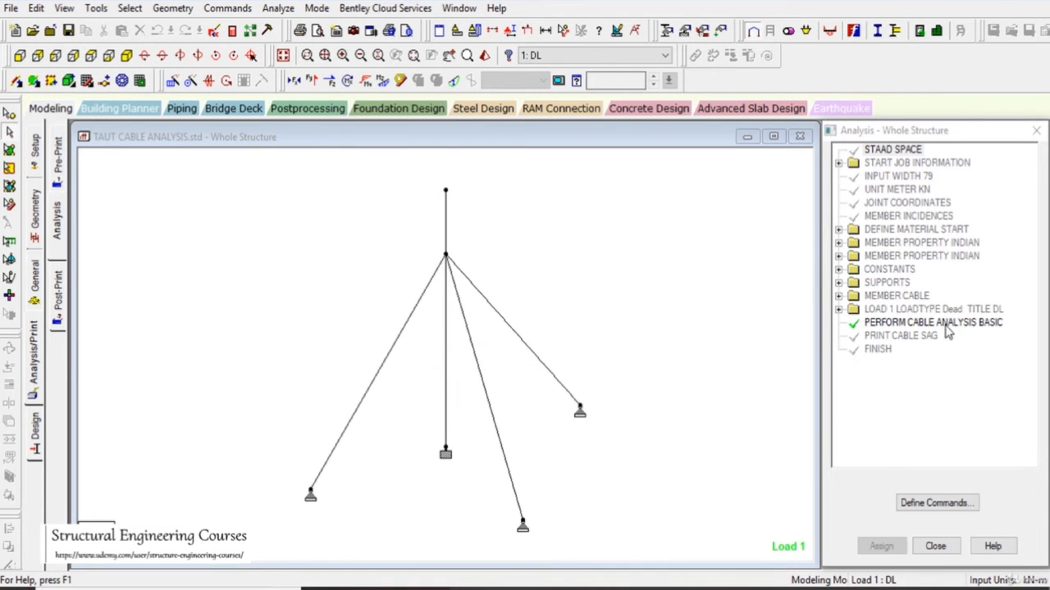
- Add a Perform Cable Analysis command with Advanced Cable Analysis enabled and the No Print option
left_click(58, 234)
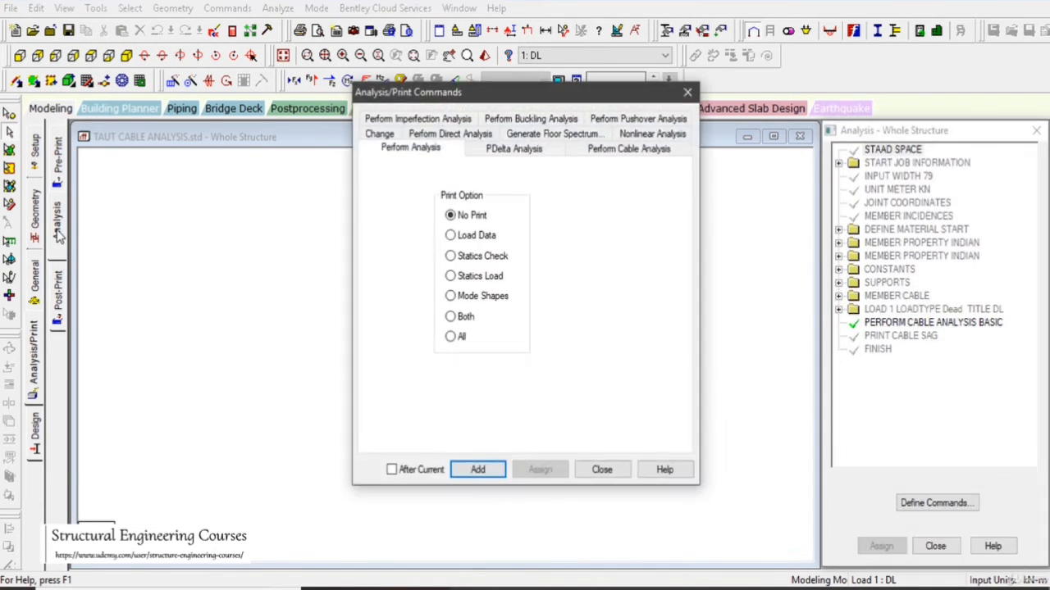
left_click(648, 149)
left_click(419, 198)
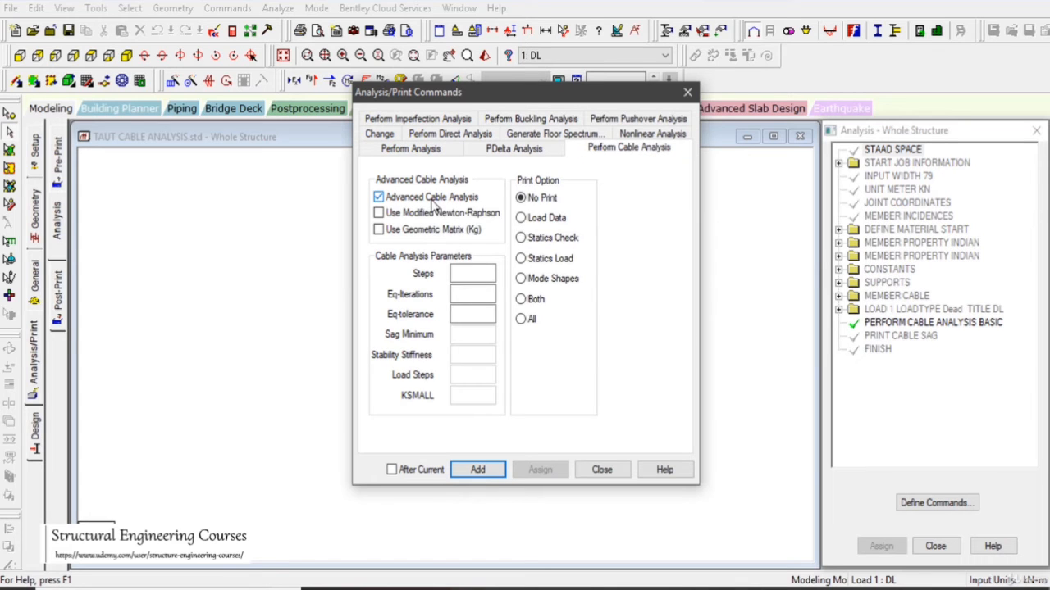
left_click(481, 470)
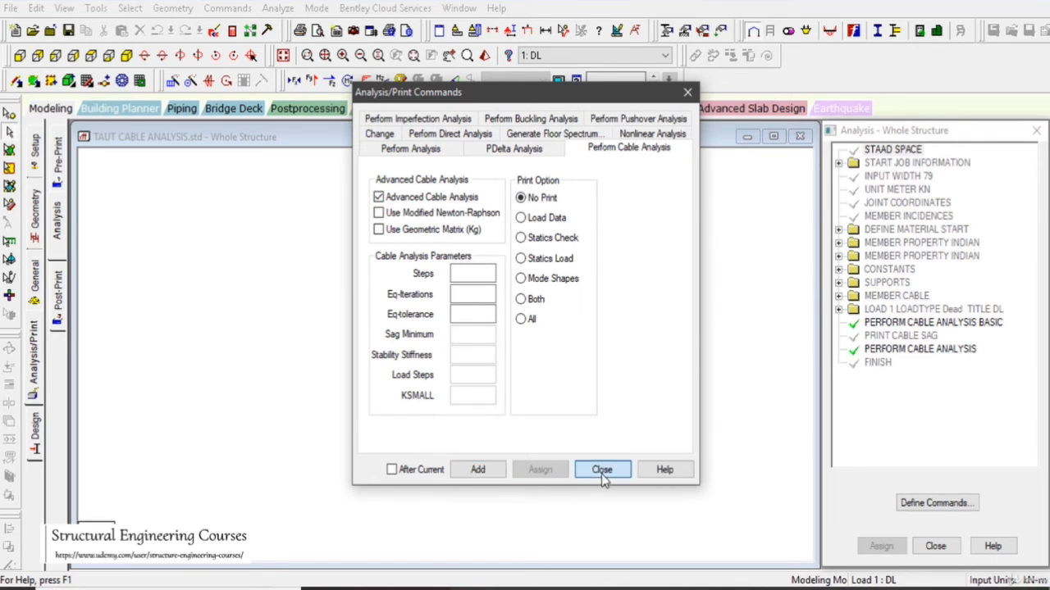
left_click(601, 470)
- Delete the PERFORM CABLE ANALYSIS BASIC and PRINT CABLE SAG commands, keeping the advanced cable analysis command
left_click(941, 325)
key("Delete")
key("Return")
left_click(646, 287)
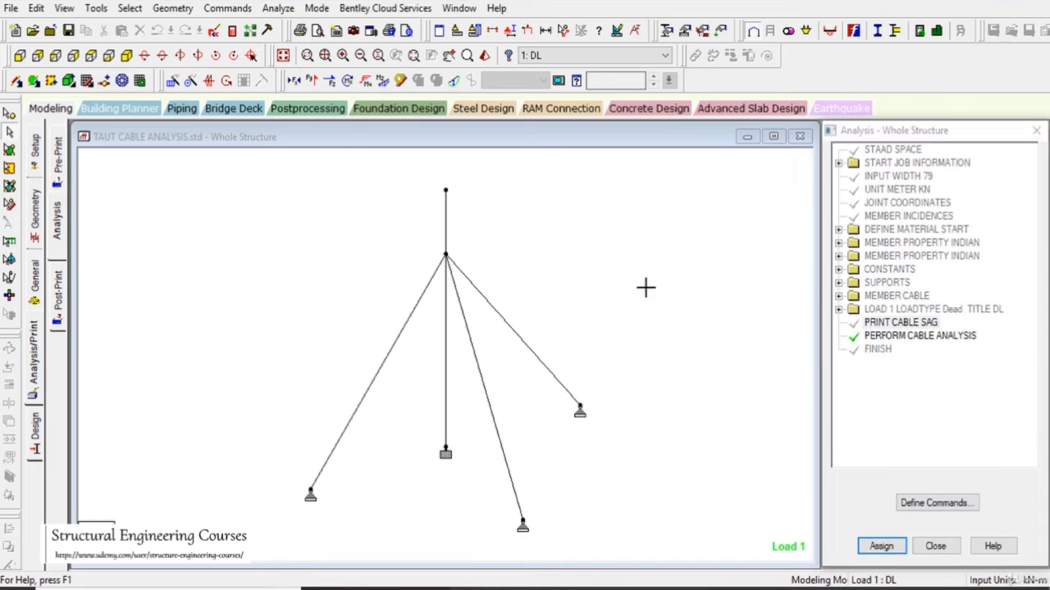
left_click(880, 325)
key("Delete")
key("Return")
left_click(918, 324)
- Add a new Cable Sag print command after the advanced cable analysis in the post-analysis print commands
left_click(922, 503)
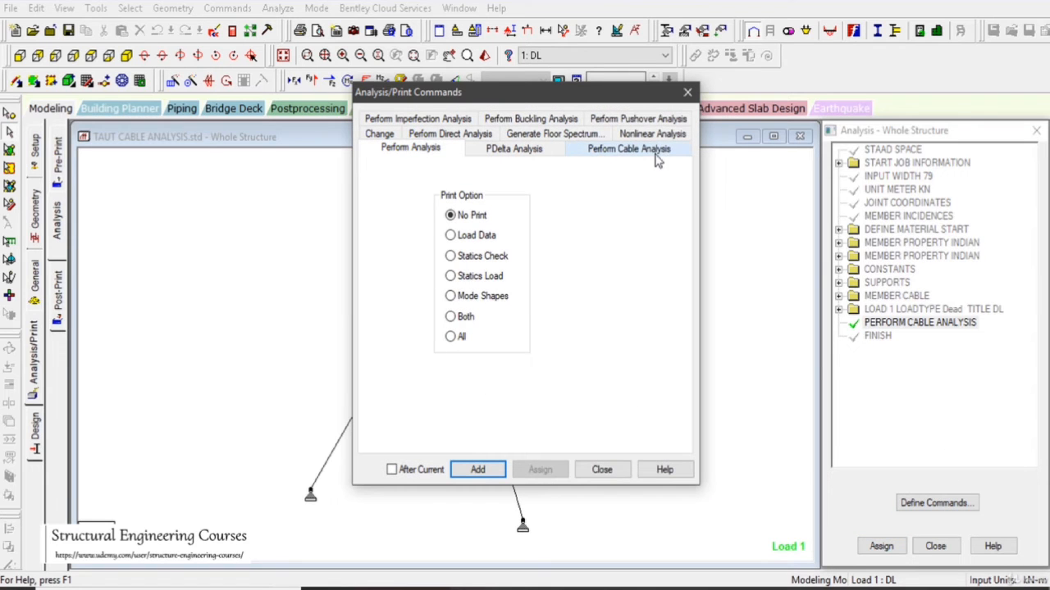
left_click(601, 469)
left_click(57, 295)
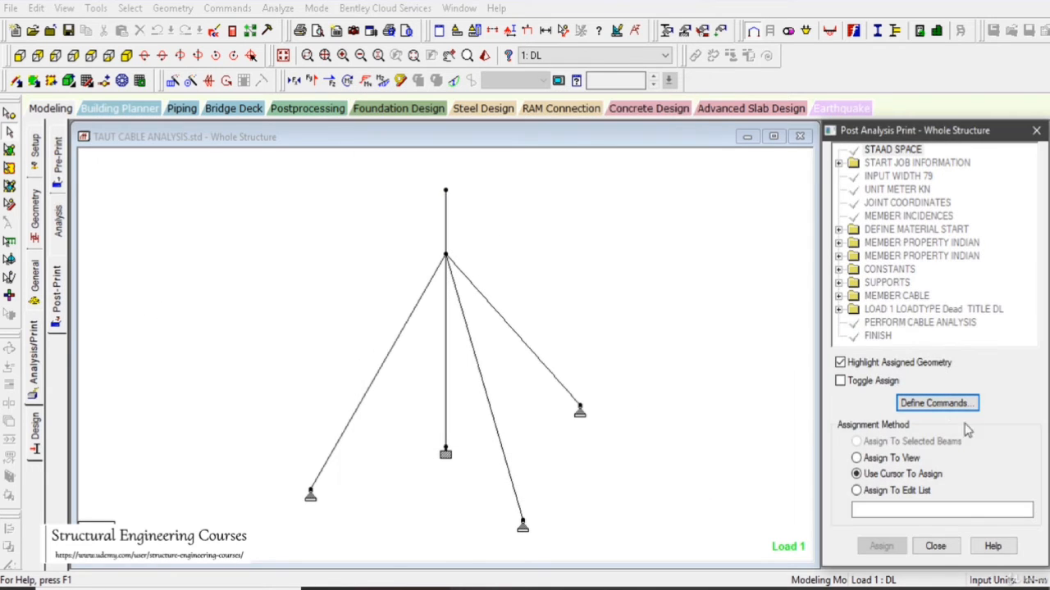
left_click(932, 403)
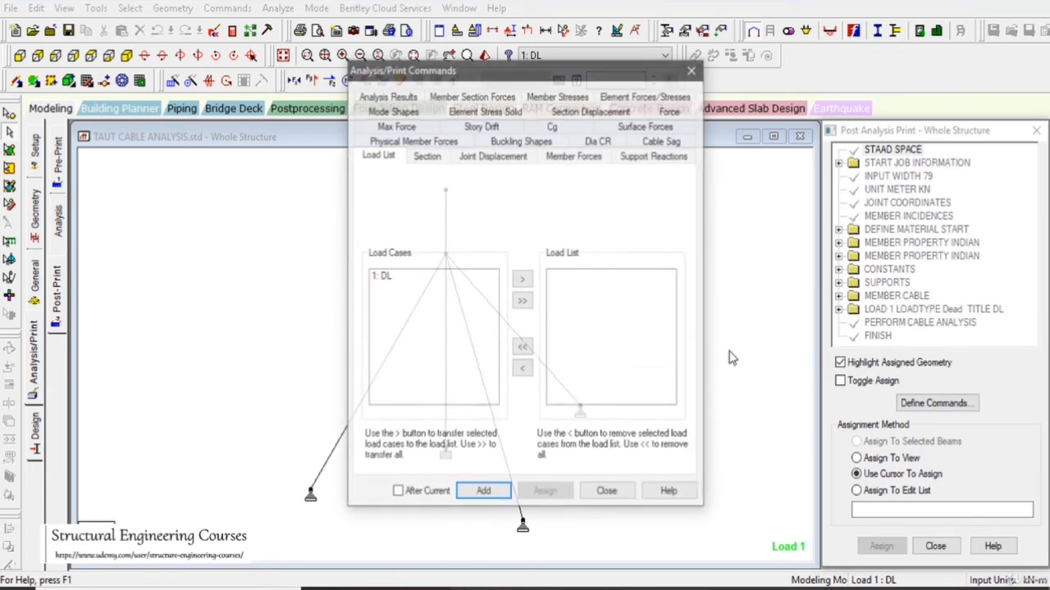
left_click(663, 141)
left_click(483, 493)
left_click(607, 493)
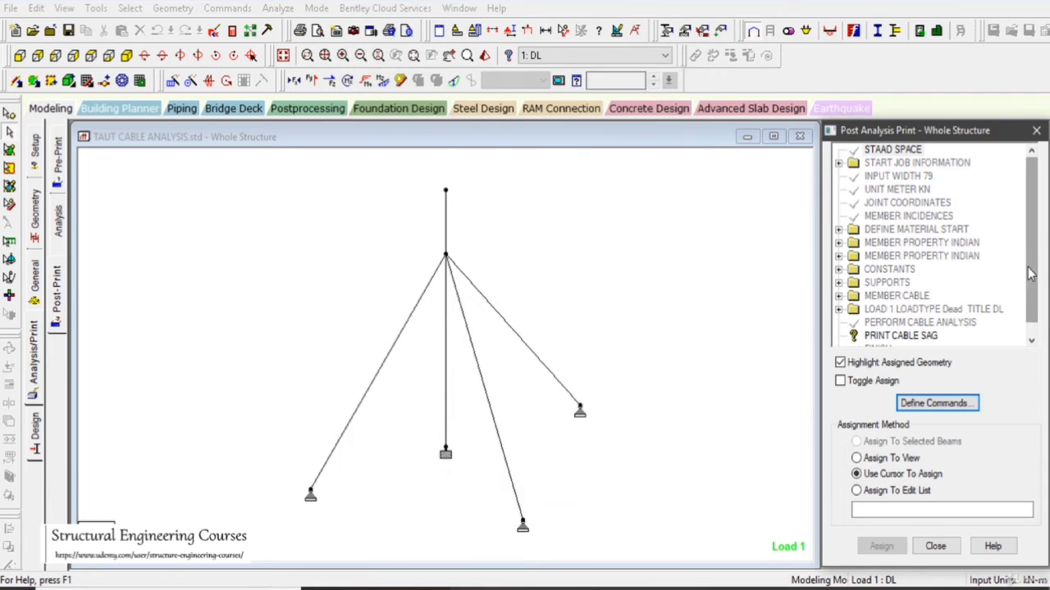
- Assign the new PRINT CABLE SAG command to the three selected guy cables
scroll(1030, 275, "down", 1)
left_click(902, 323)
left_click(562, 388)
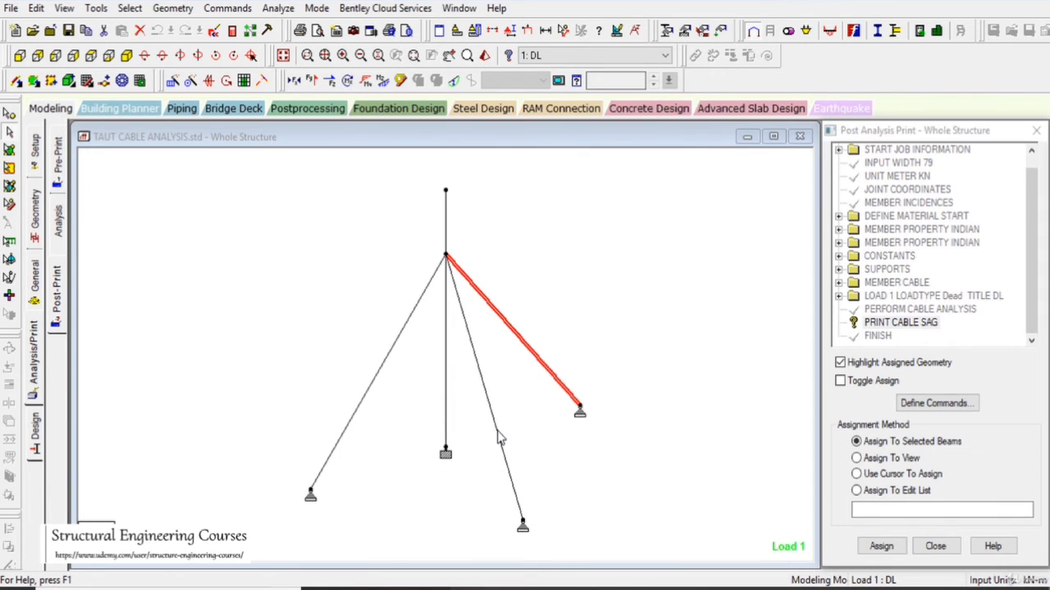
left_click(498, 439, "ctrl")
left_click(365, 396, "ctrl")
left_click(895, 547)
left_click(945, 389)
- Run the advanced cable analysis, saving the modified structure first, and open the output file
left_click(278, 7)
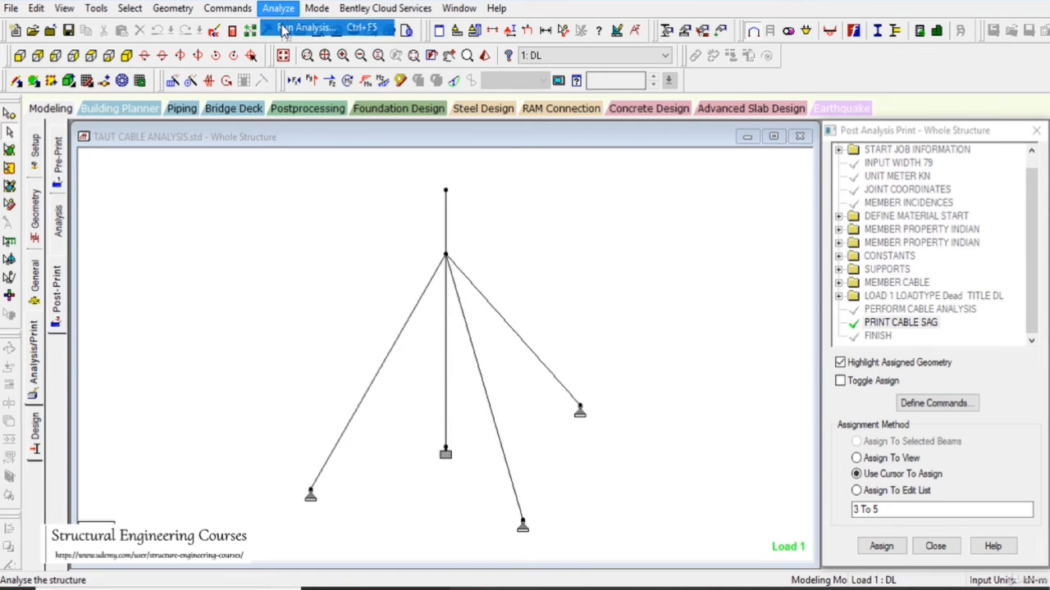
left_click(304, 28)
left_click(429, 330)
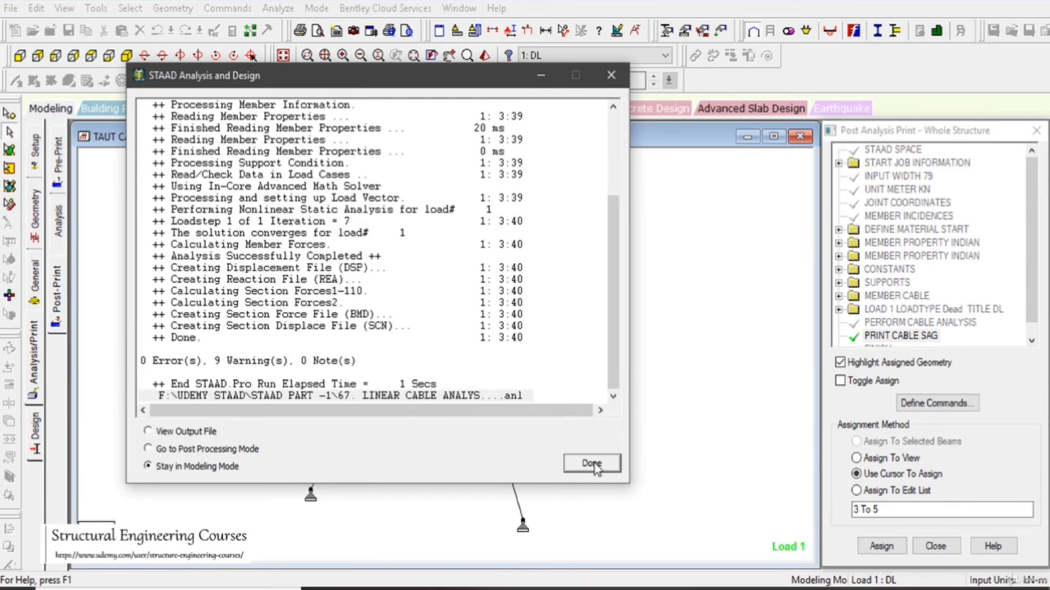
left_click(591, 464)
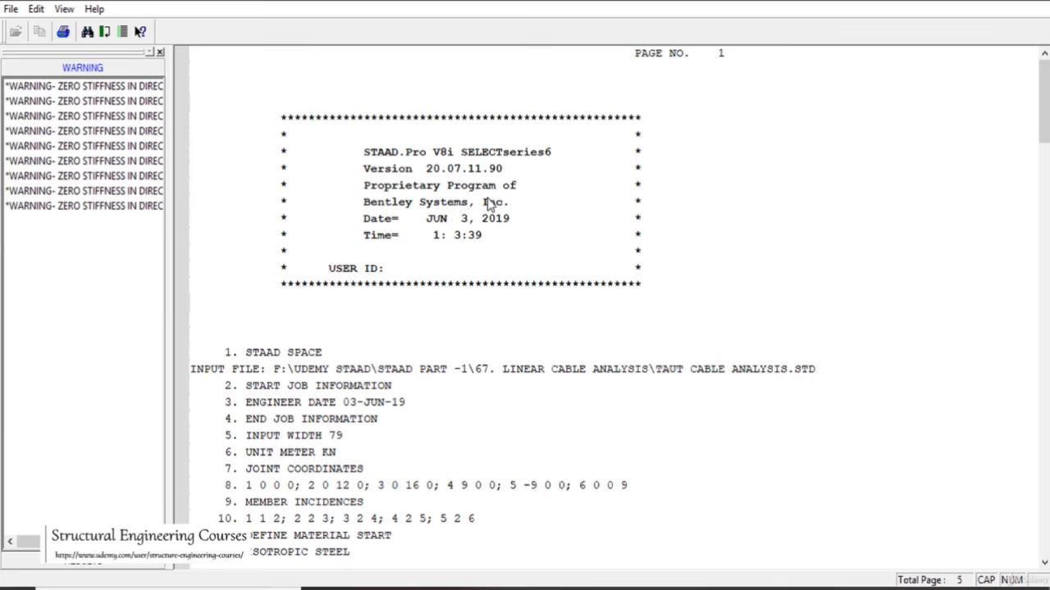
- Examine the member cable sag table for members 3, 4 and 5 in the output results
left_click(489, 203)
left_click(131, 577)
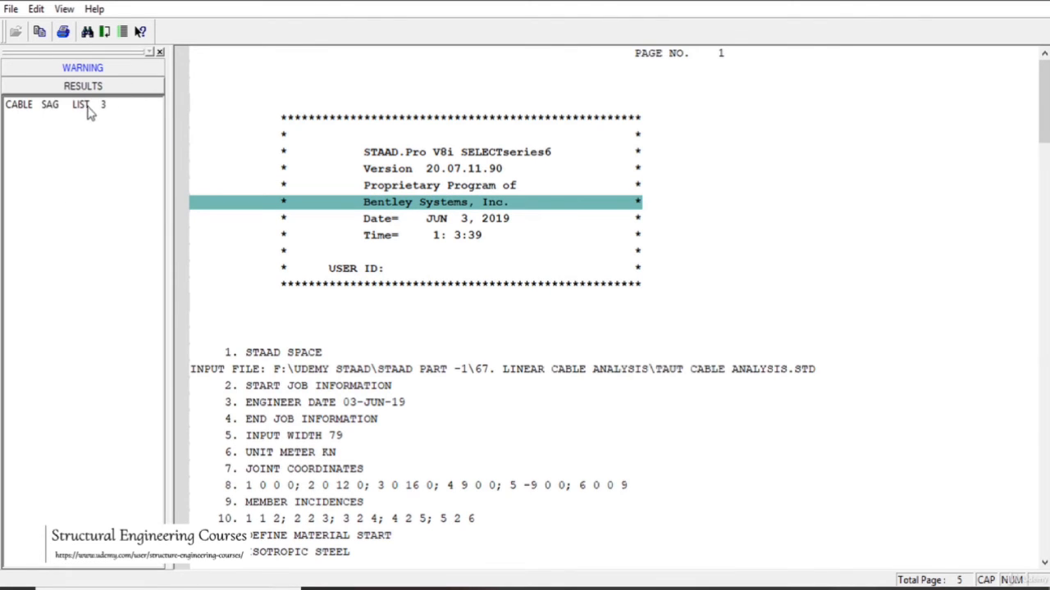
left_click(69, 106)
left_click(609, 273)
scroll(579, 289, "down", 3)
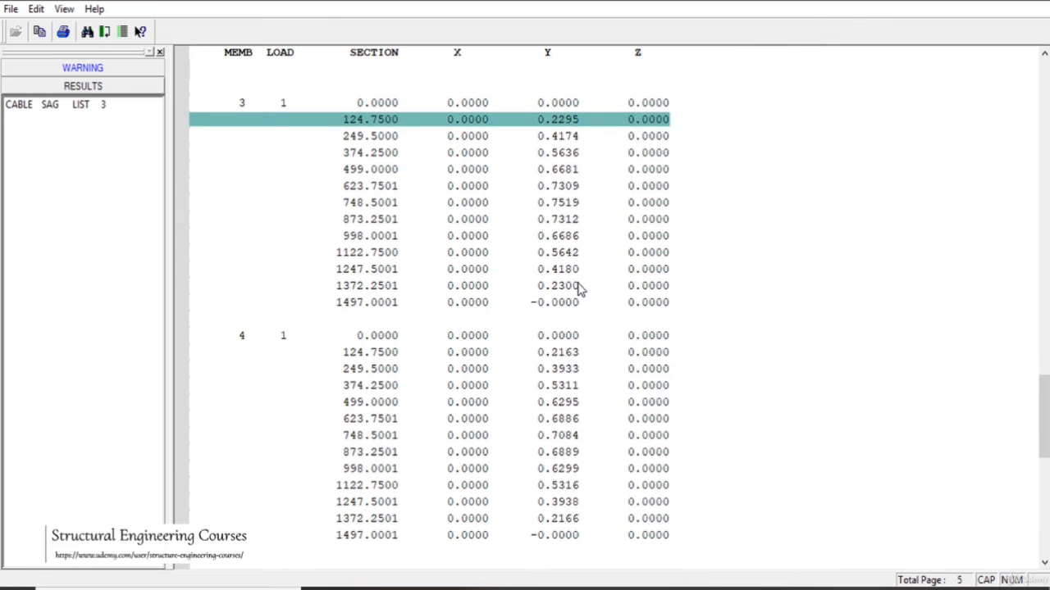
scroll(579, 275, "up", 4)
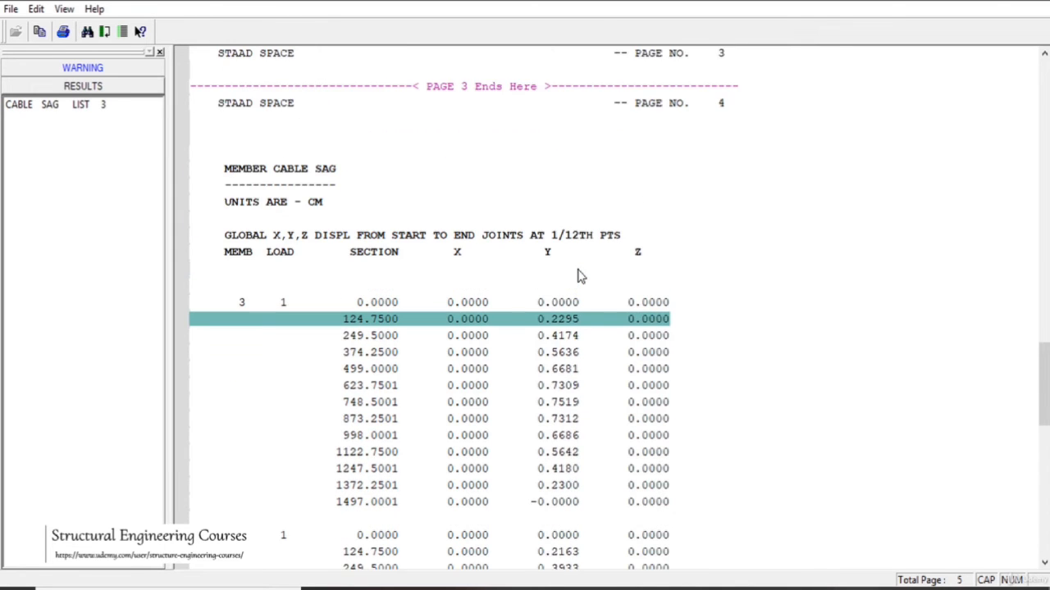
scroll(578, 274, "down", 14)
scroll(579, 275, "up", 7)
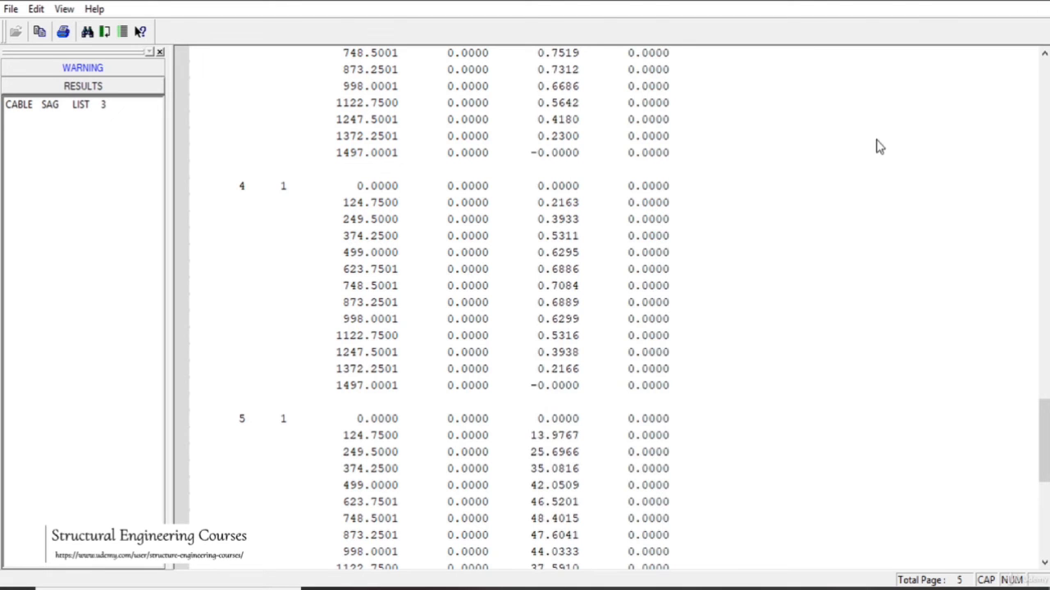
scroll(879, 146, "down", 6)
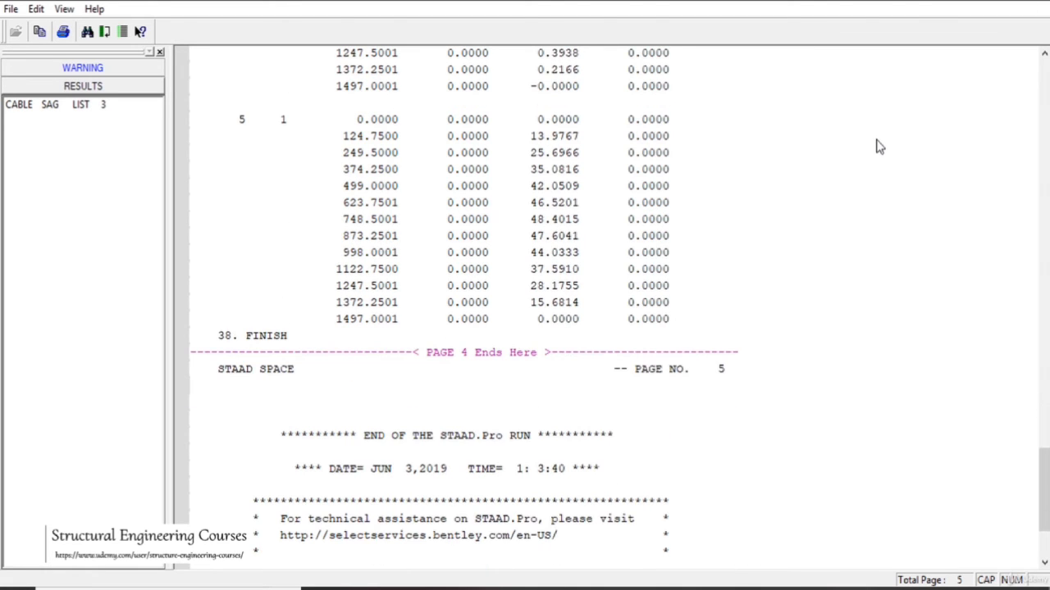
scroll(879, 146, "down", 3)
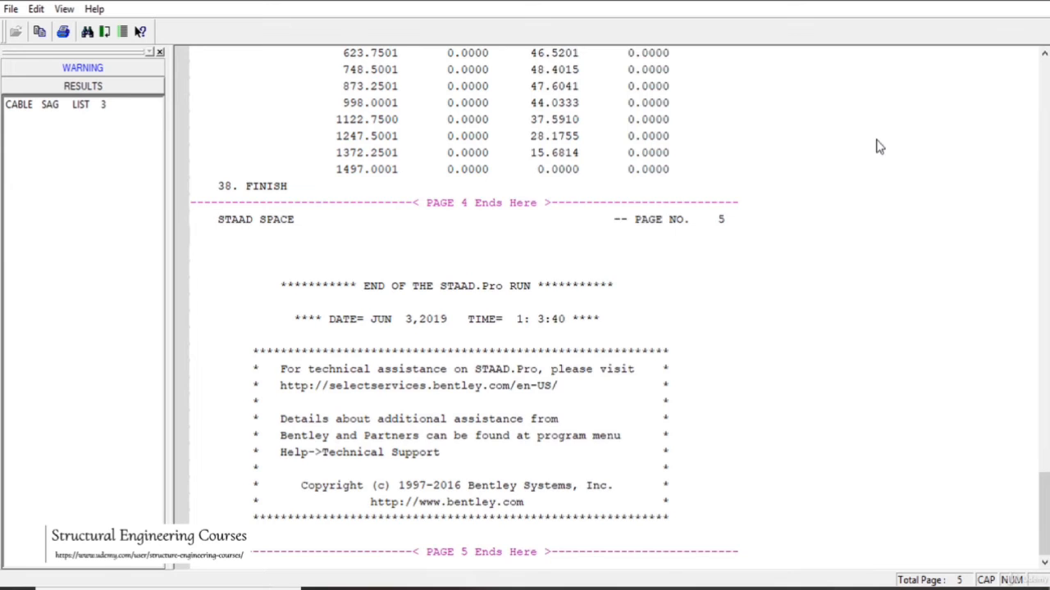
scroll(879, 146, "up", 5)
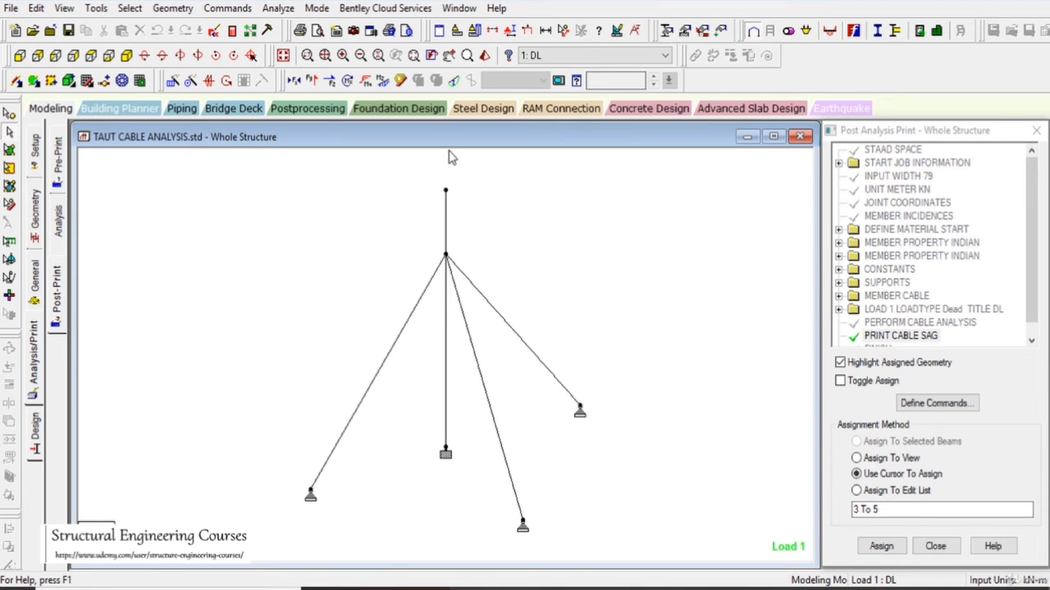
- Switch to postprocessing with load case DL and display the beam graphs
left_click(305, 110)
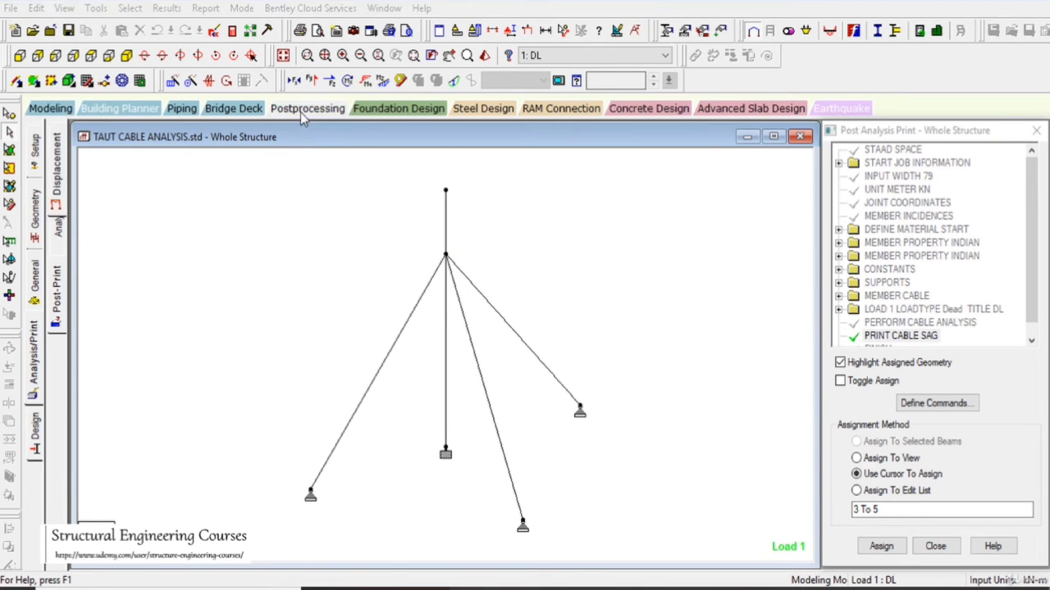
left_click(544, 421)
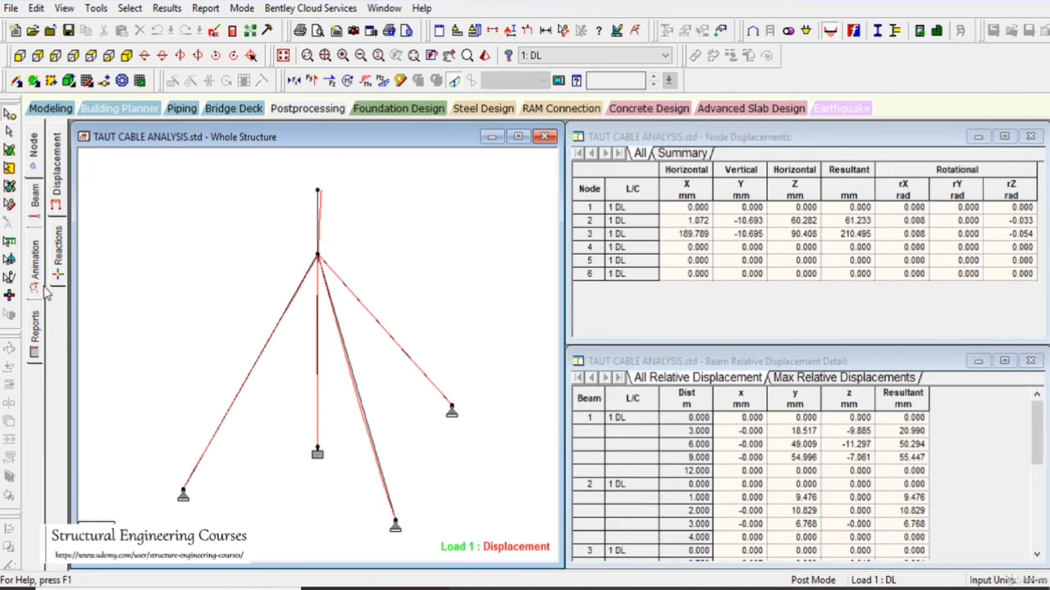
left_click(35, 207)
left_click(59, 277)
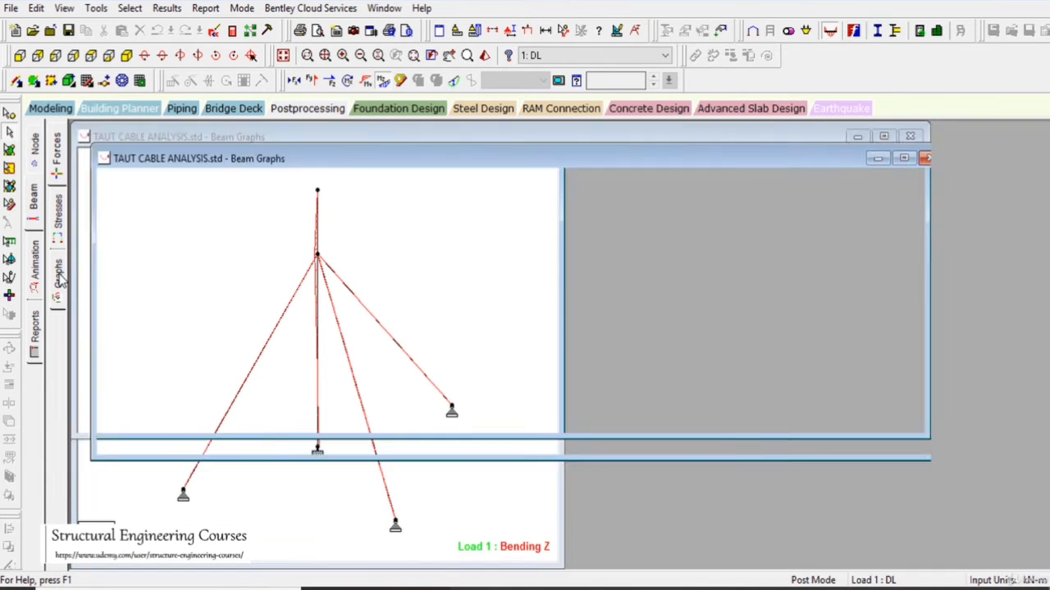
- Compare the axial force graphs of the three guy cables by selecting each cable in turn
left_click(456, 443)
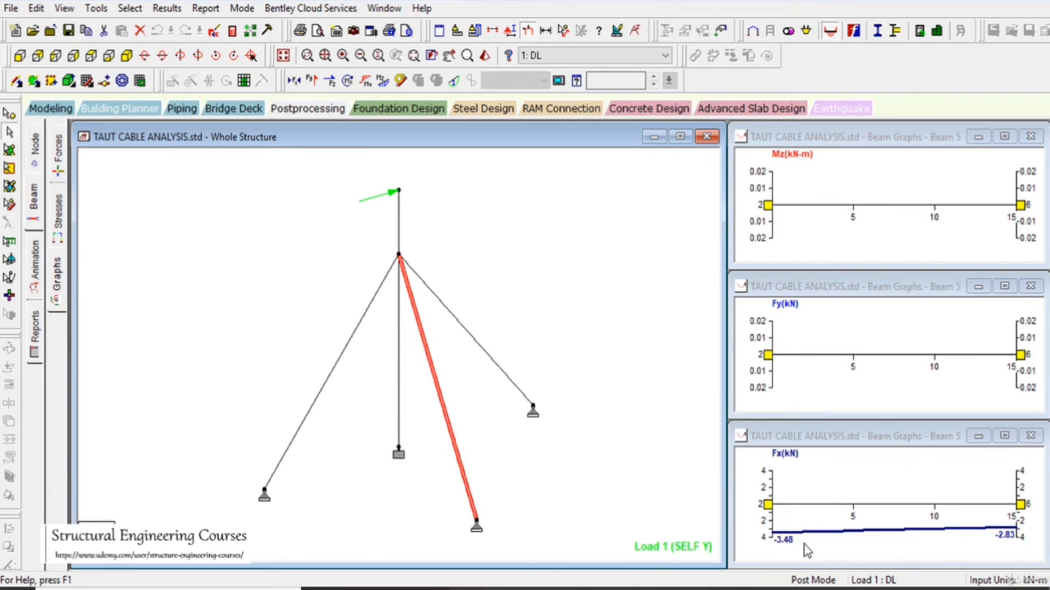
left_click(520, 392)
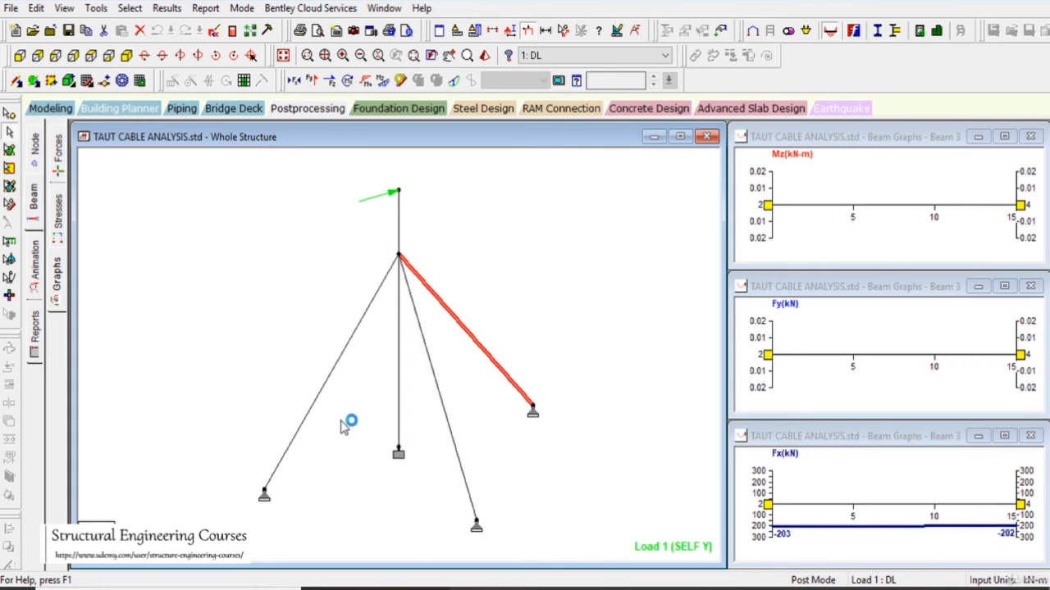
left_click(320, 400)
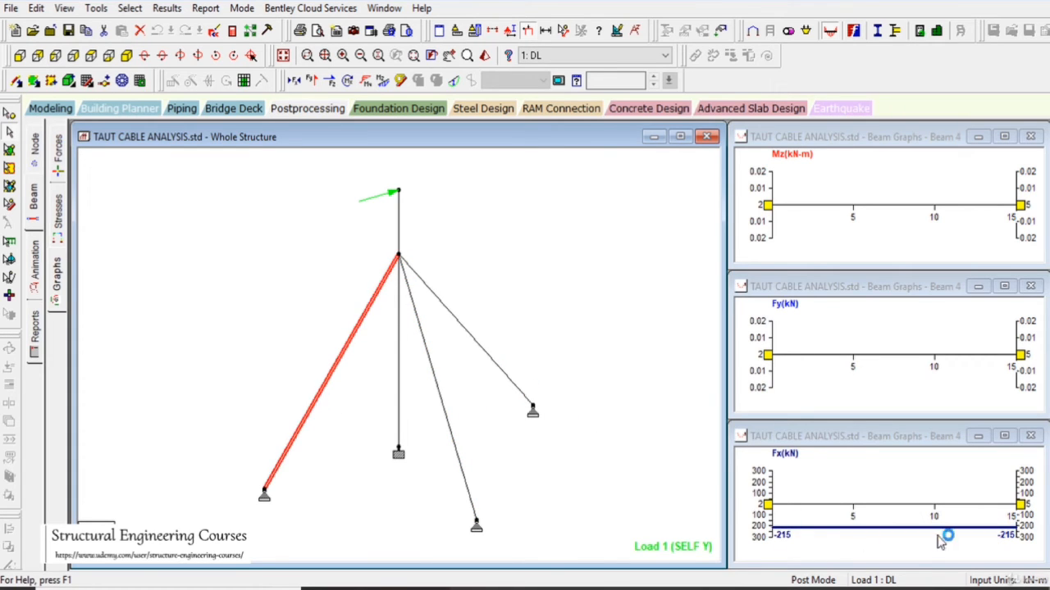
left_click(408, 288)
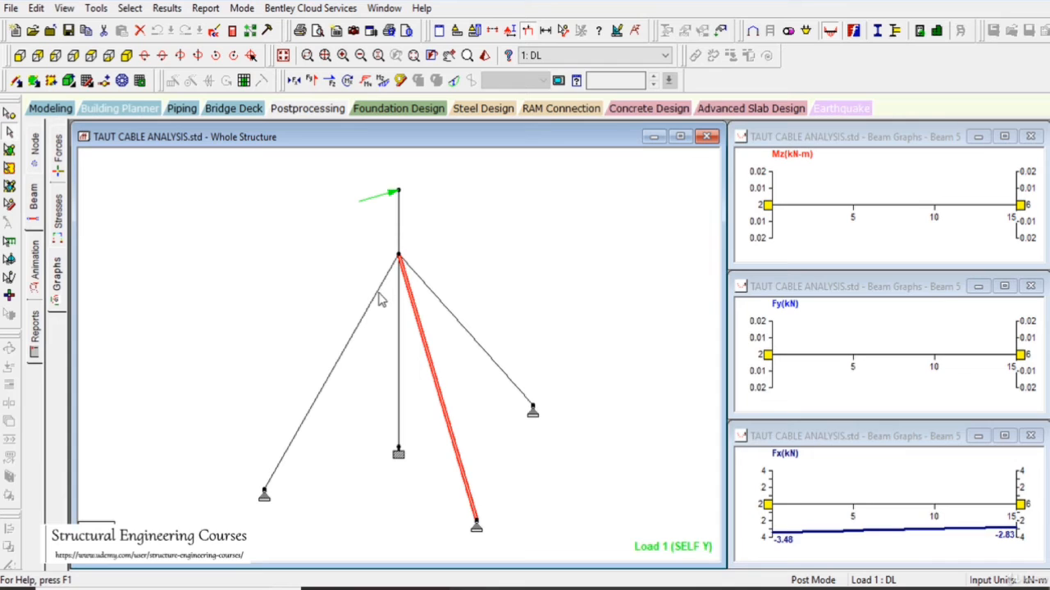
left_click(378, 292)
left_click(457, 323)
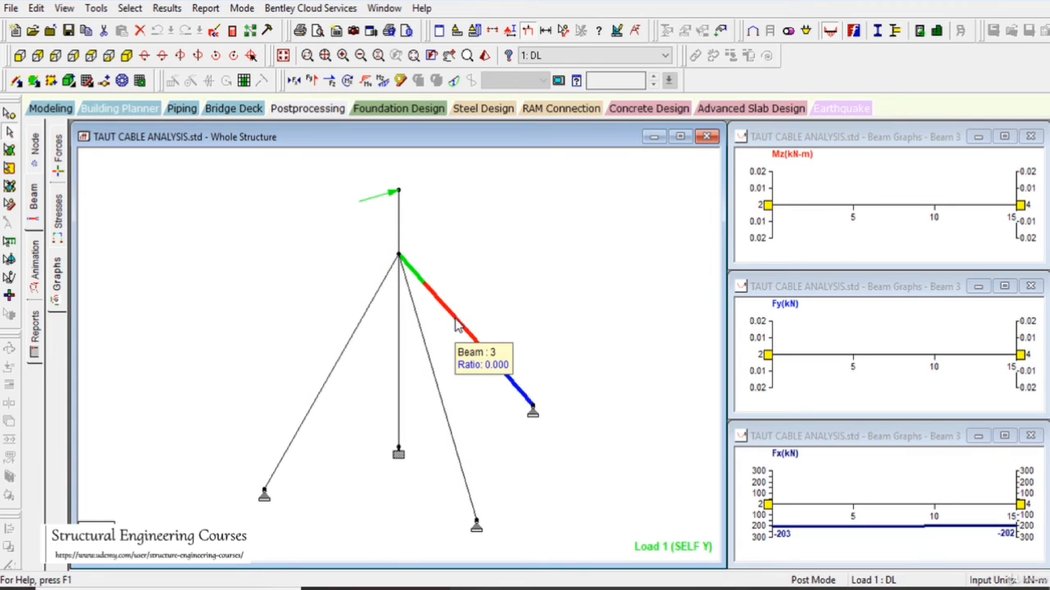
left_click(343, 357)
left_click(472, 343)
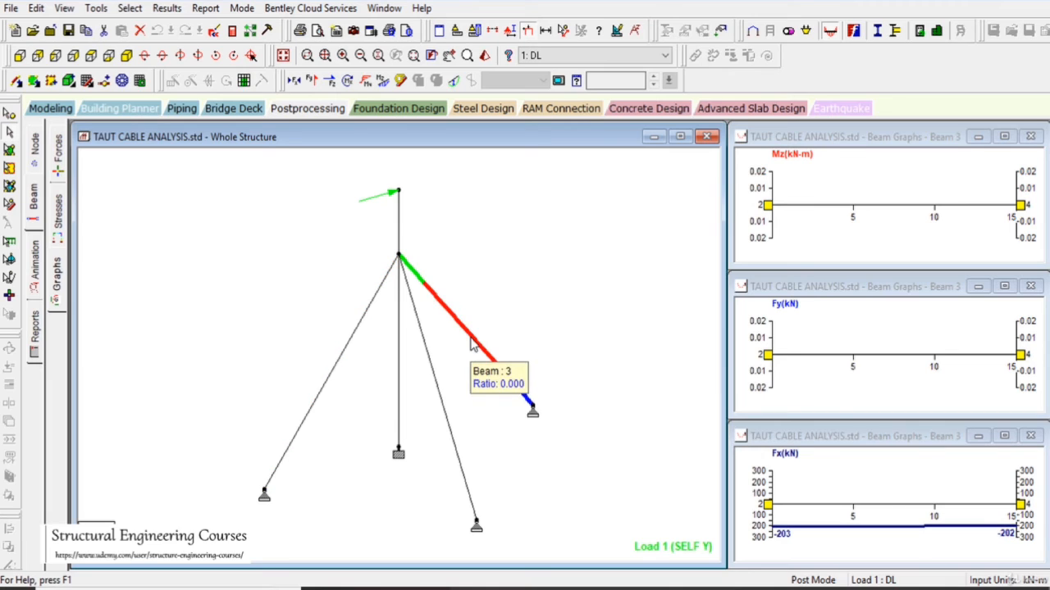
left_click(425, 358)
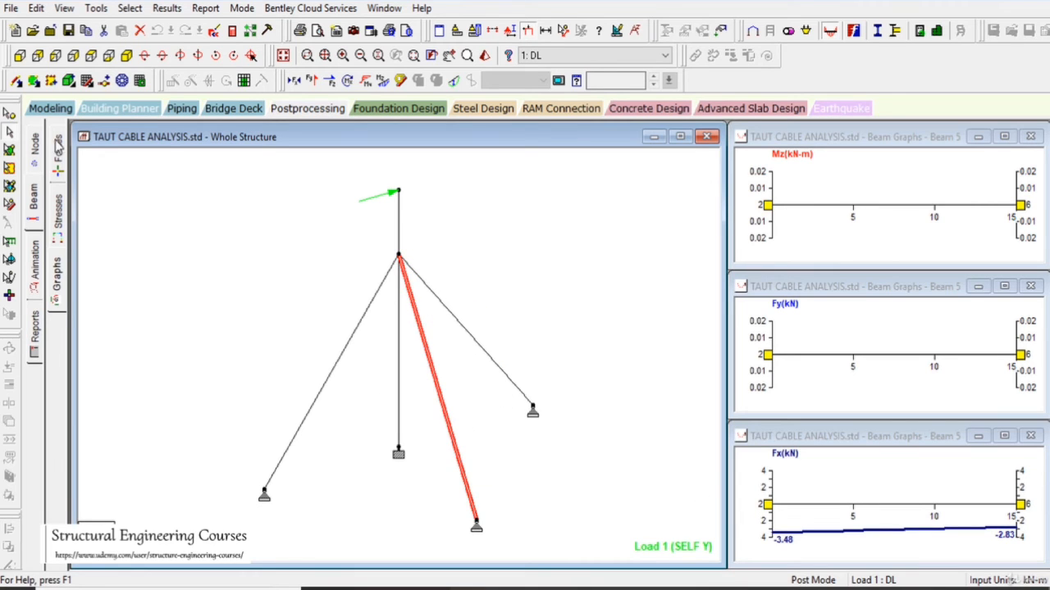
- Add a nodal load with Fz of 5 kN to load case DL in the modeling load definitions
left_click(43, 109)
left_click(33, 281)
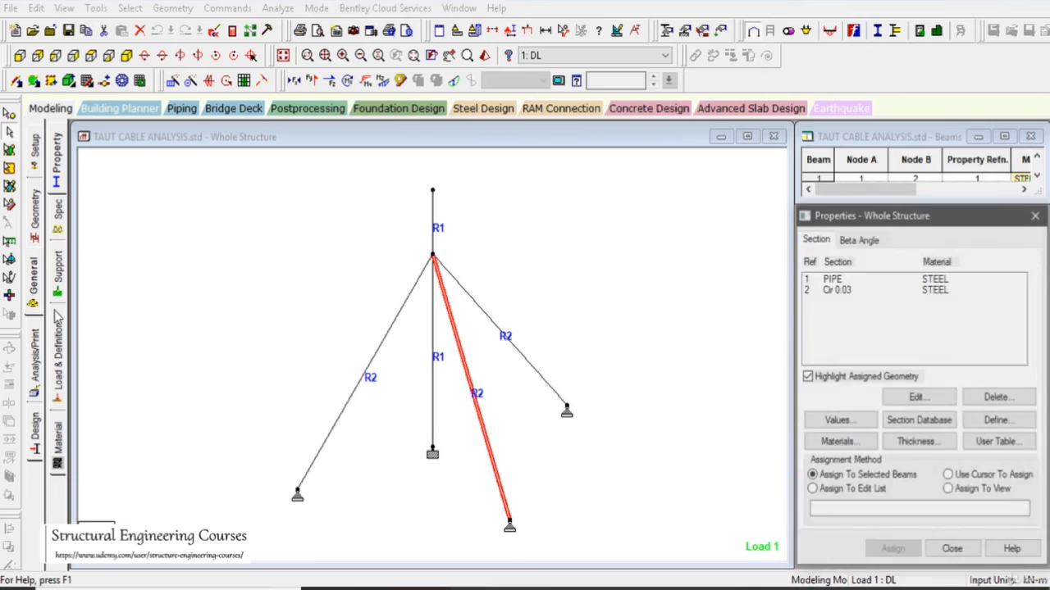
left_click(62, 347)
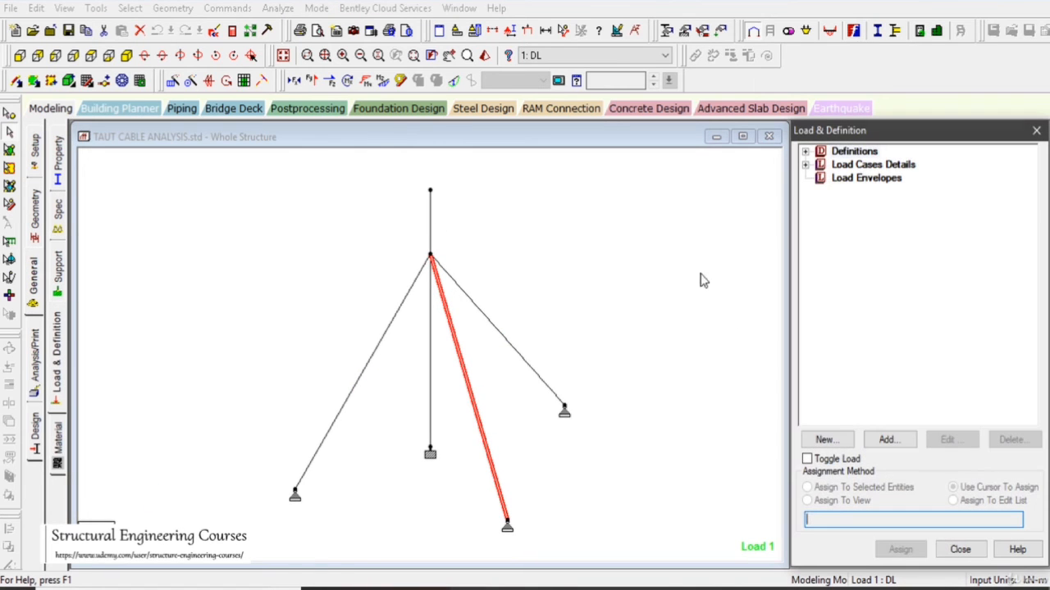
left_click(805, 165)
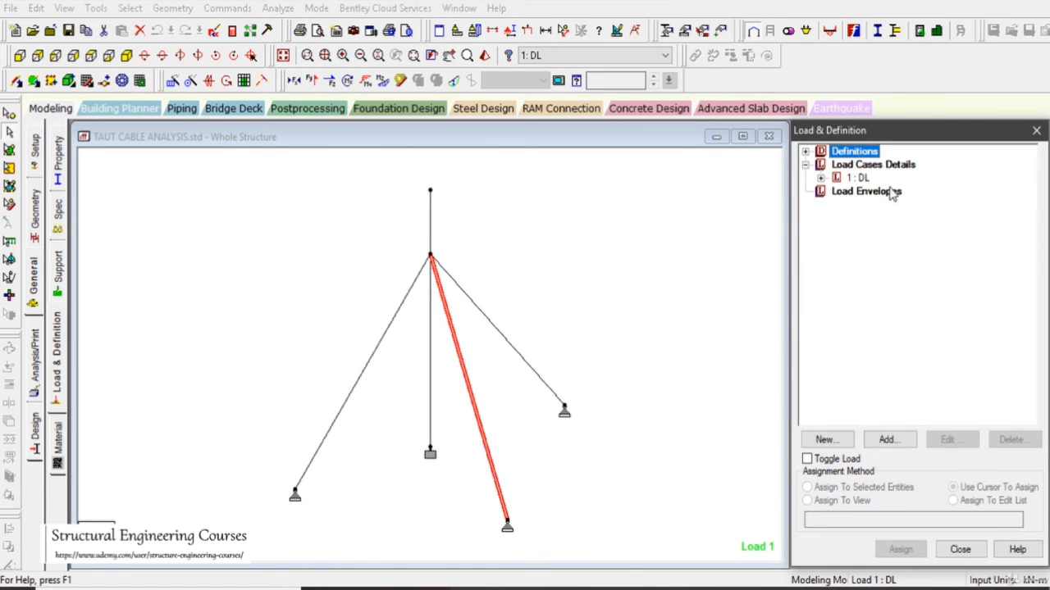
left_click(820, 178)
left_click(857, 178)
left_click(889, 439)
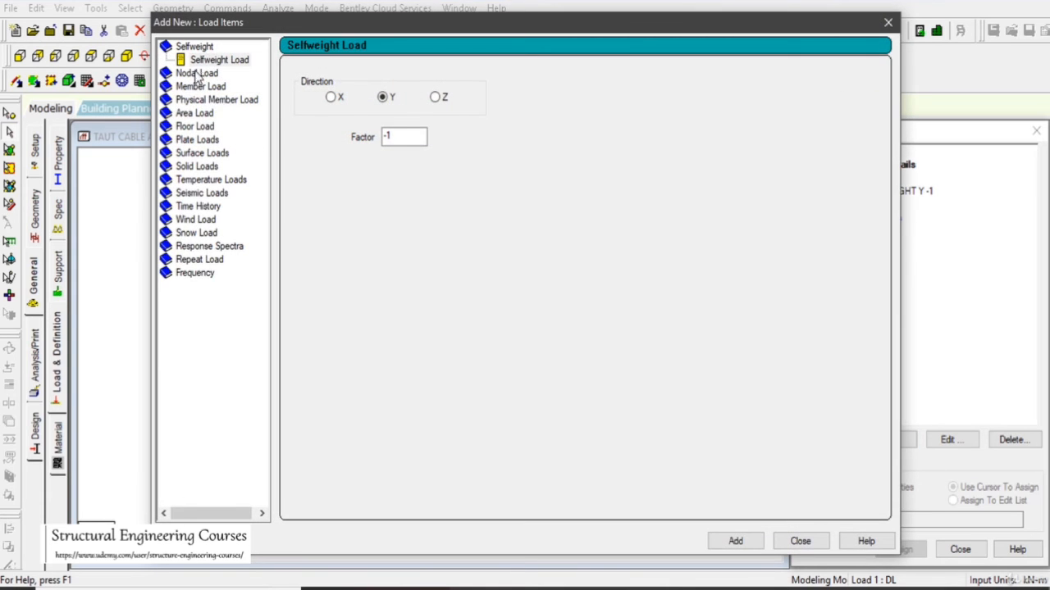
left_click(196, 73)
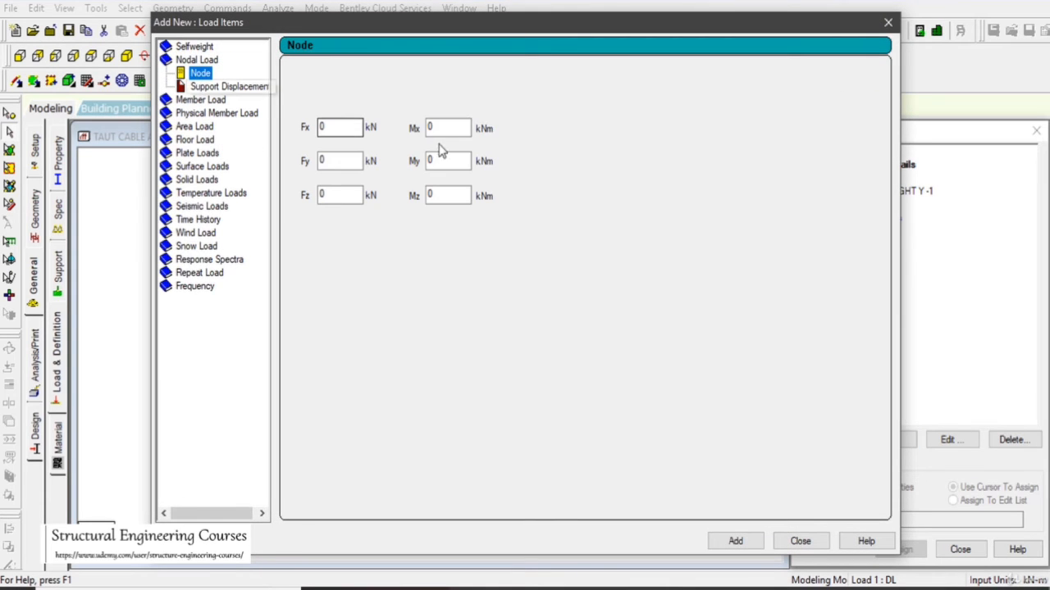
double_click(332, 196)
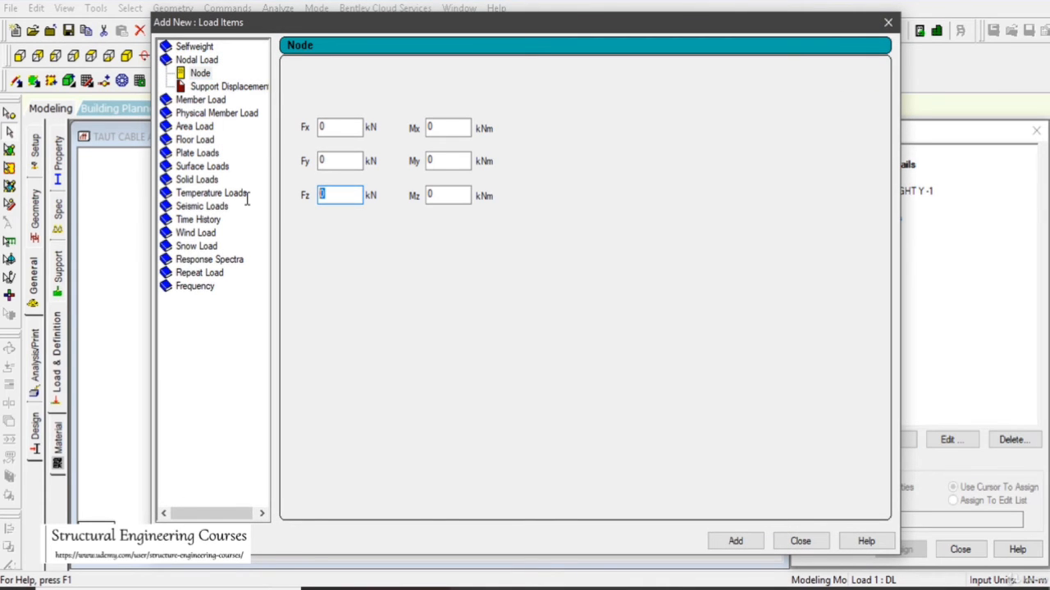
type("5")
left_click(736, 541)
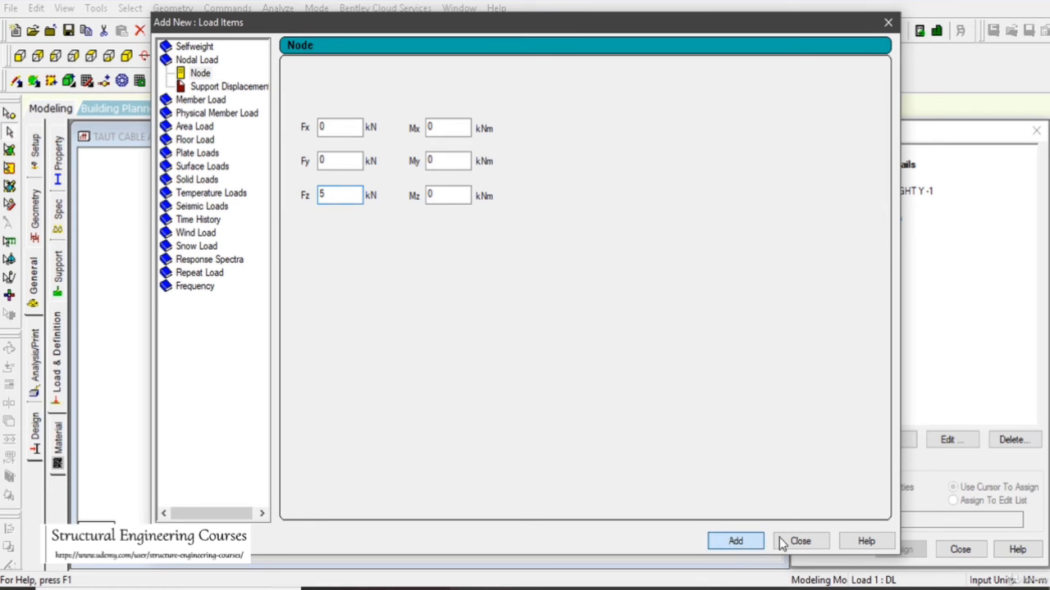
left_click(576, 330)
left_click(800, 541)
- Assign the new Fz nodal load to the node at the top of the mast
left_click(881, 218)
left_click_drag(408, 168, 455, 204)
left_click(861, 489)
left_click(900, 550)
left_click(872, 386)
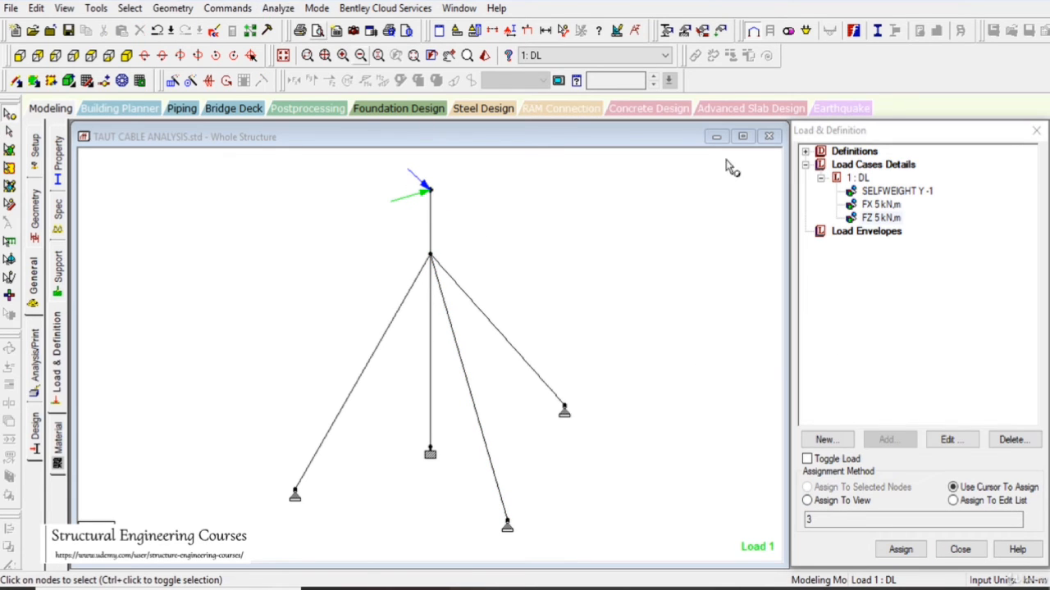
- Reverse the mast-top Fz nodal load by setting it to -5 kN
double_click(869, 218)
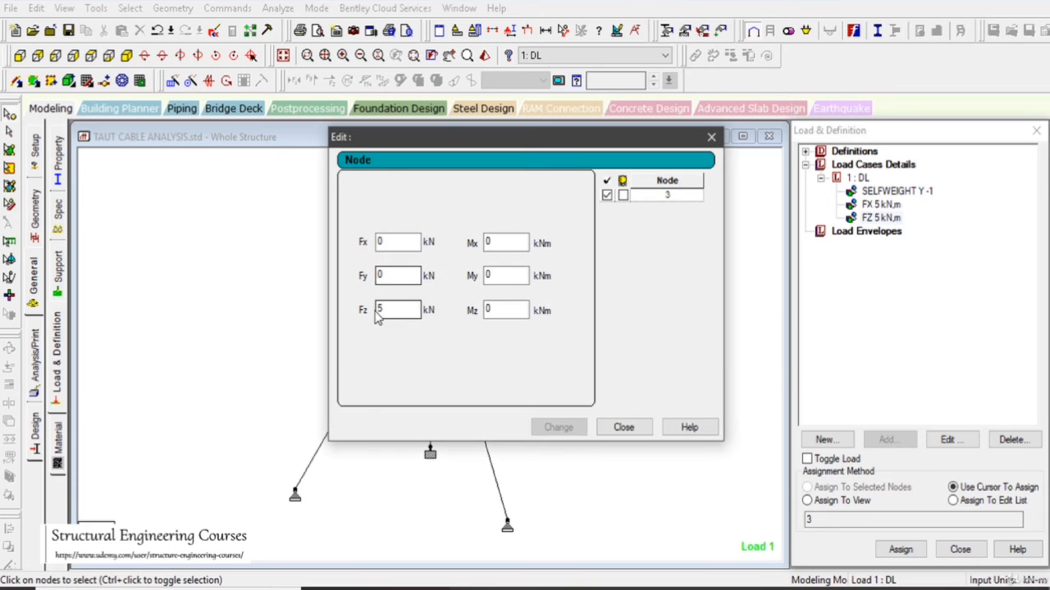
left_click(378, 309)
type("-")
left_click(561, 427)
- Run the analysis with the revised loads and switch to postprocessing for load case DL
left_click(278, 8)
left_click(291, 28)
left_click(433, 312)
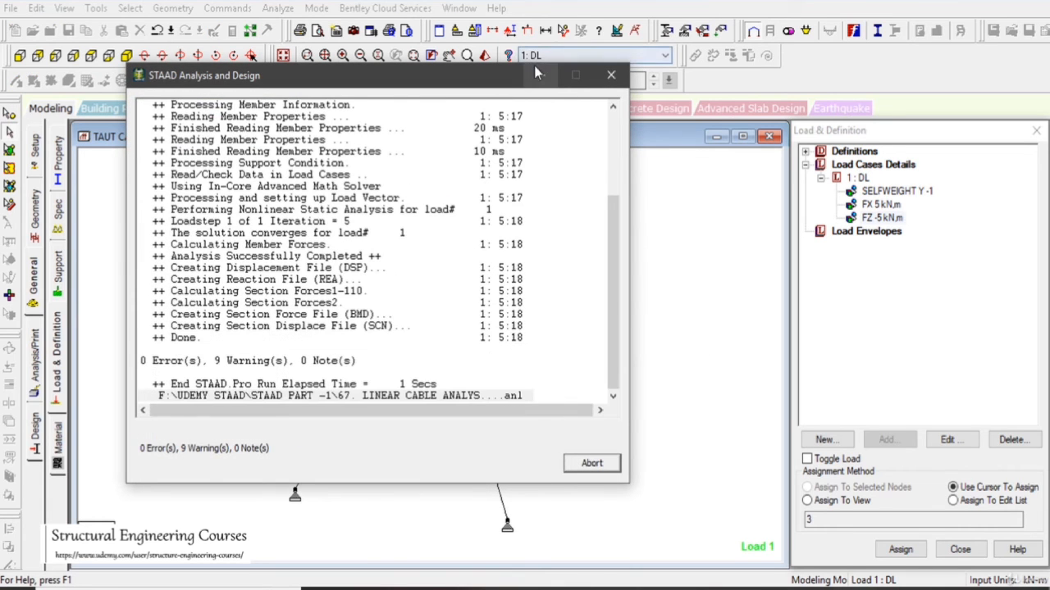
left_click(592, 464)
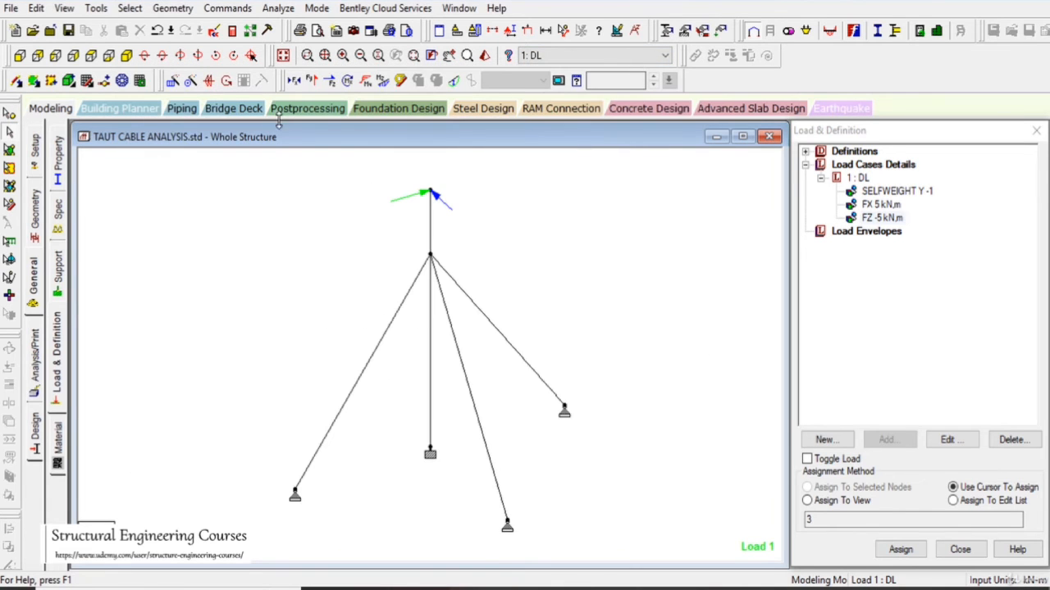
left_click(307, 108)
left_click(543, 419)
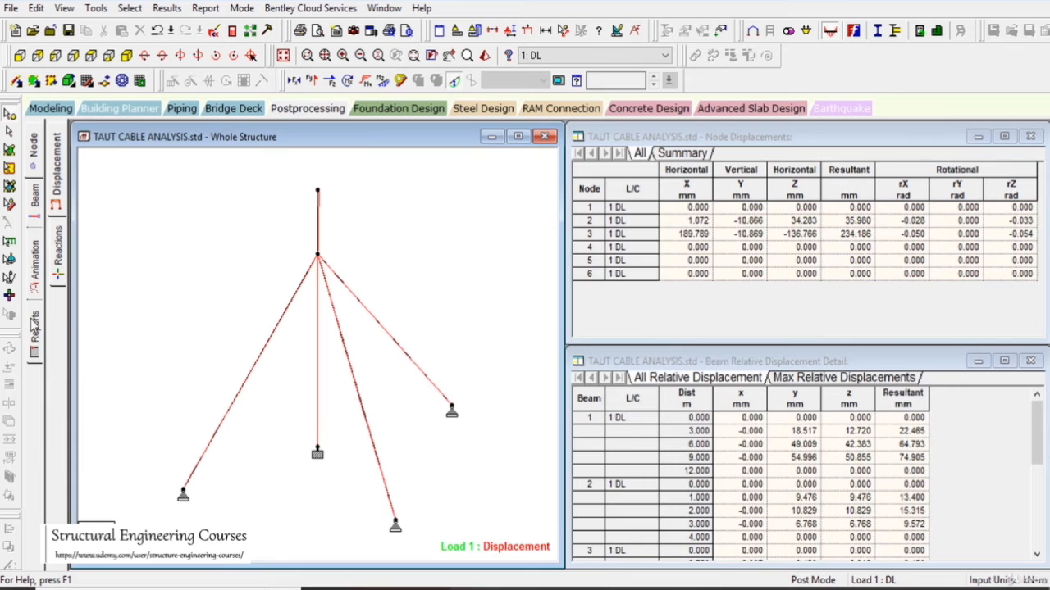
- Display the beam graphs and compare the axial forces of the three guy cables one by one
left_click(33, 203)
left_click(58, 277)
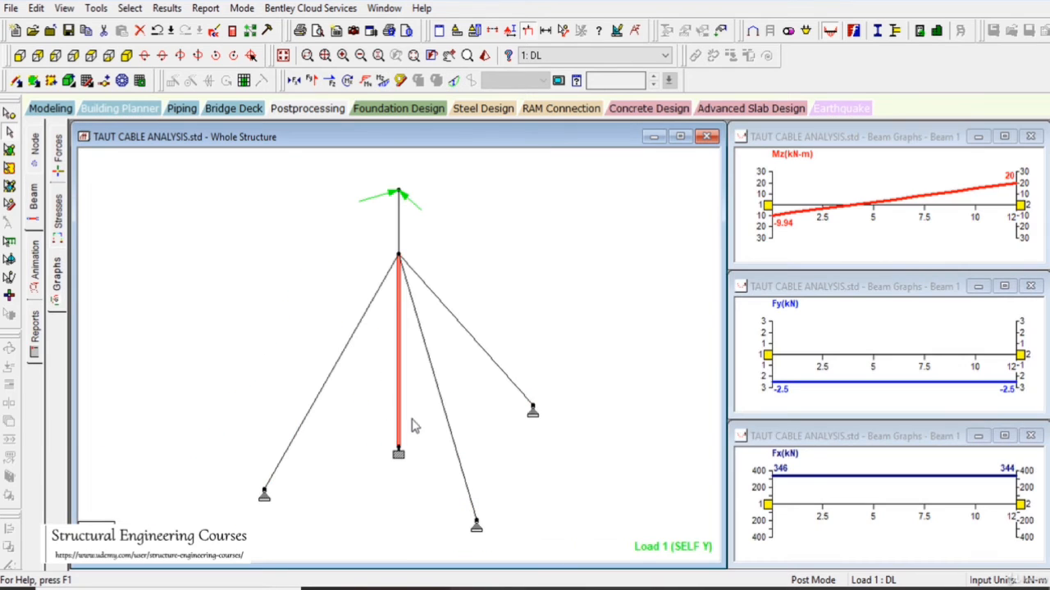
left_click(435, 384)
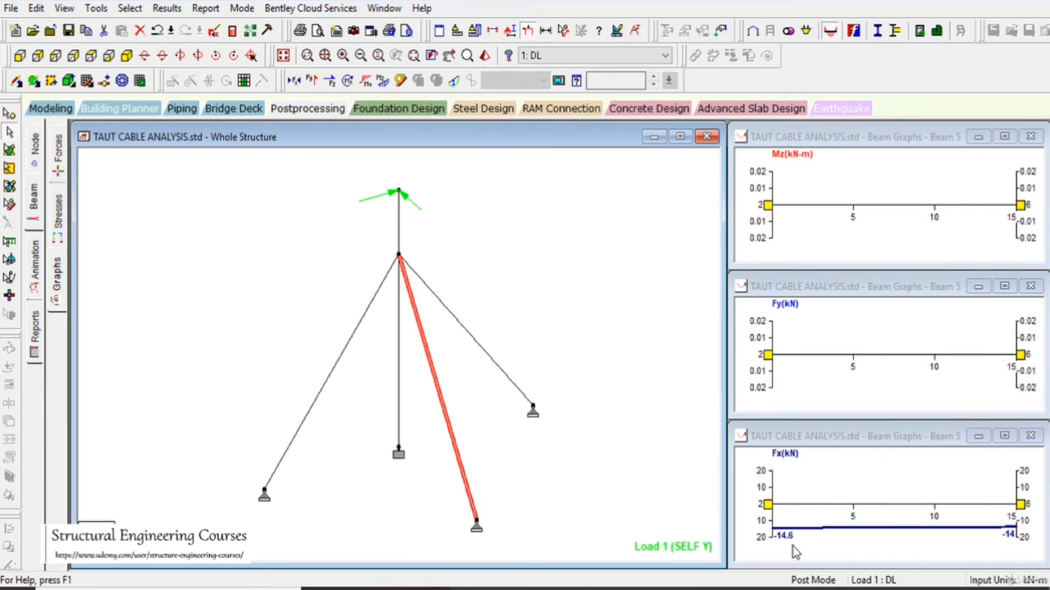
left_click(469, 338)
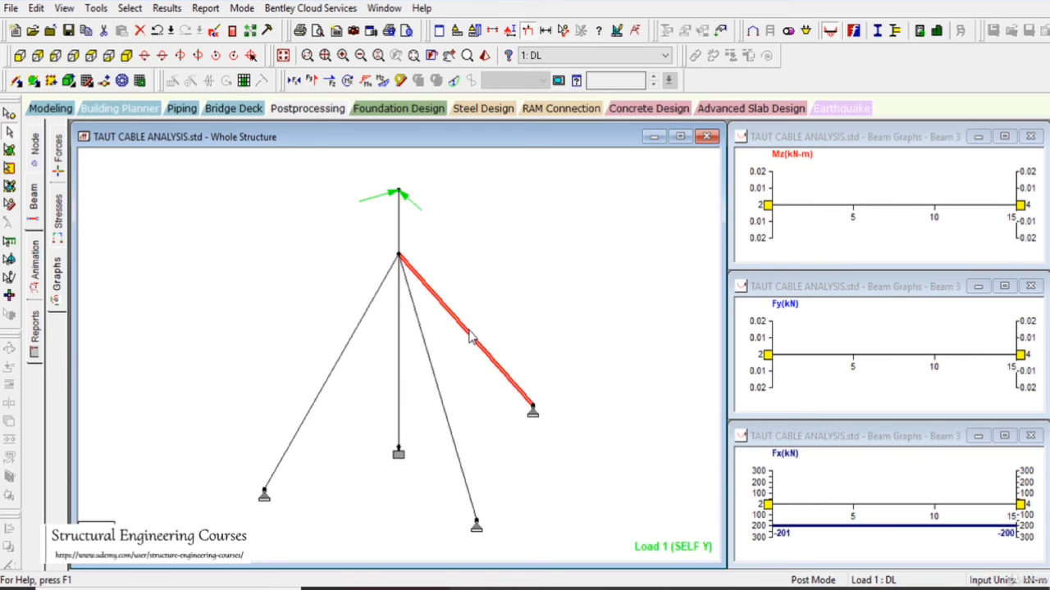
left_click(342, 362)
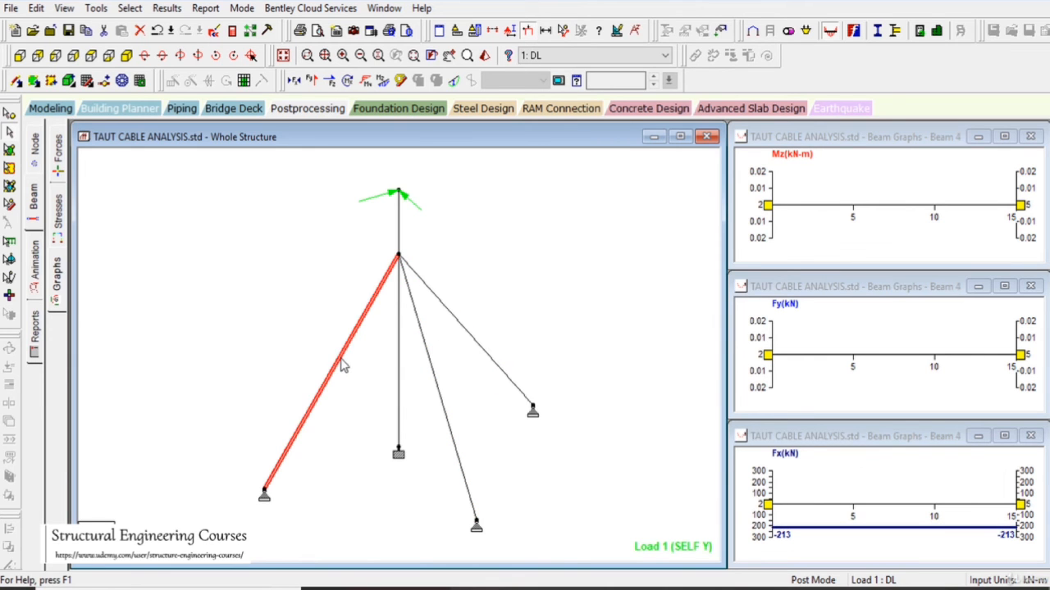
- Set the unstressed length in the cable specification of members 3 to 5 to 14.7 m
left_click(41, 110)
left_click(39, 285)
left_click(58, 213)
left_click(883, 261)
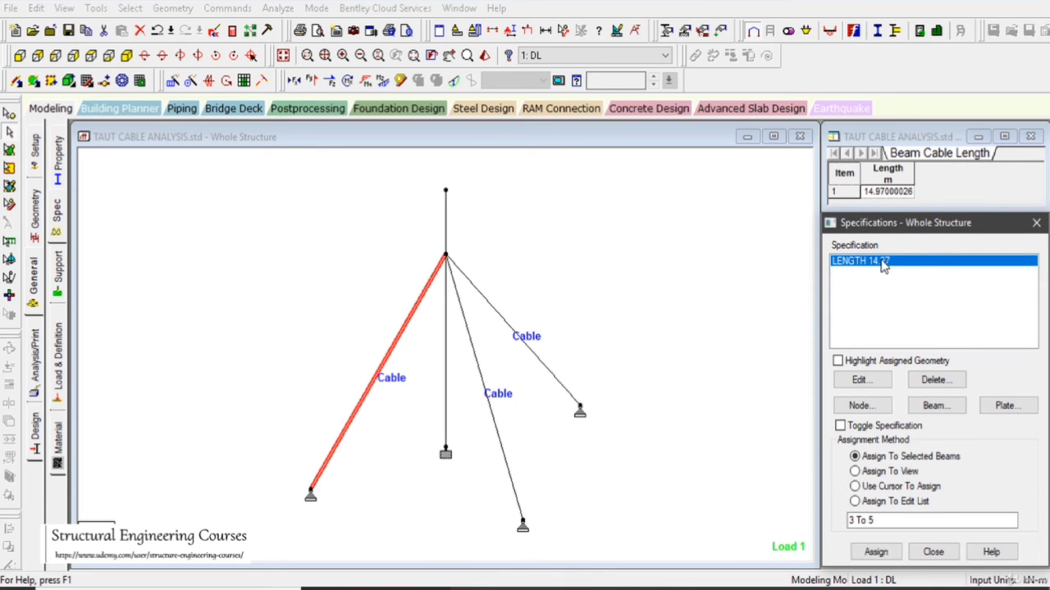
double_click(883, 261)
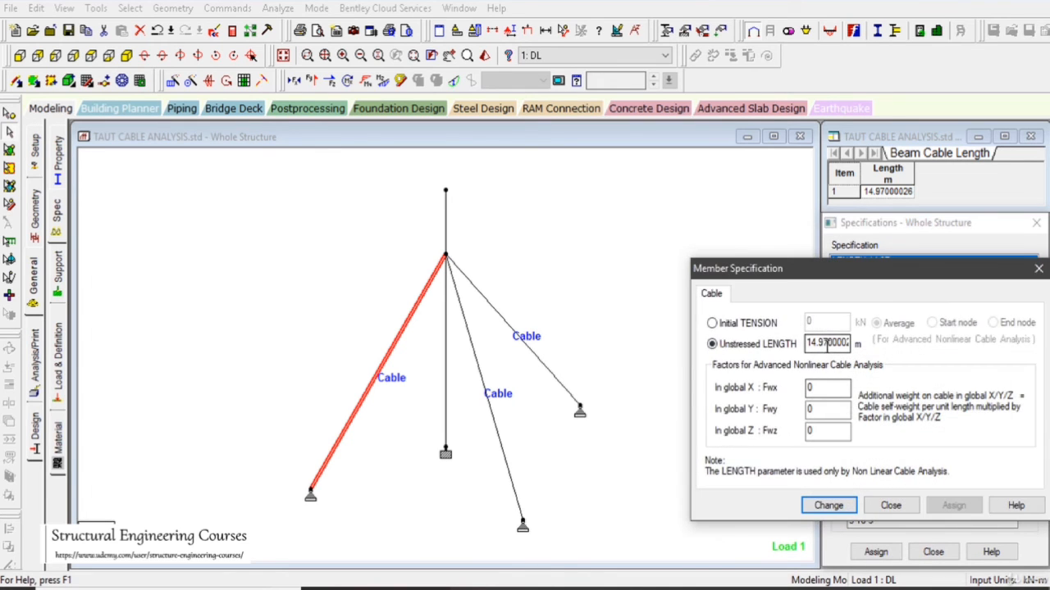
left_click_drag(820, 345, 894, 344)
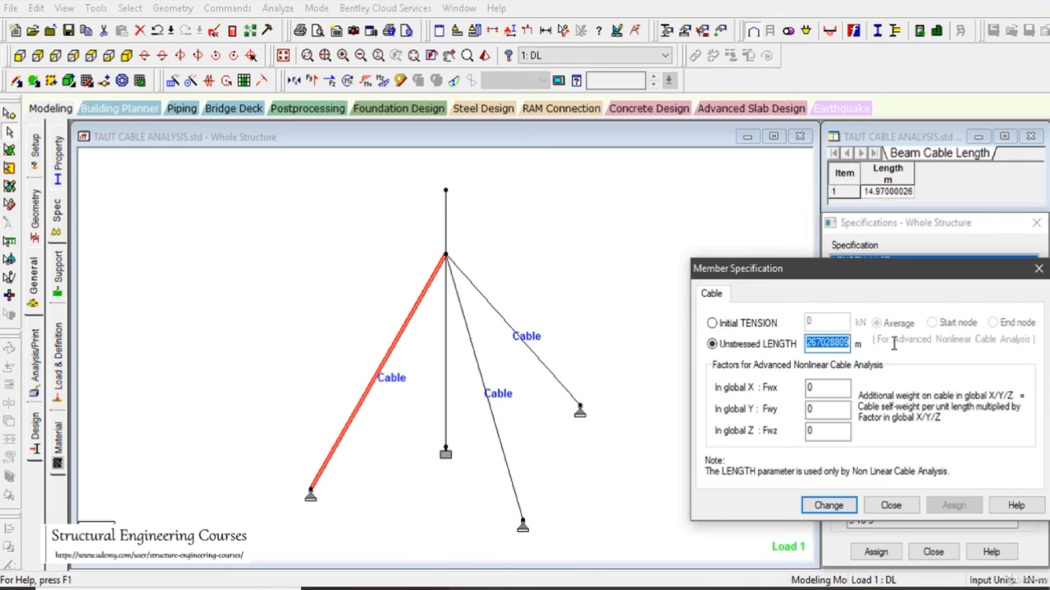
type("1.7")
left_click_drag(829, 346, 752, 347)
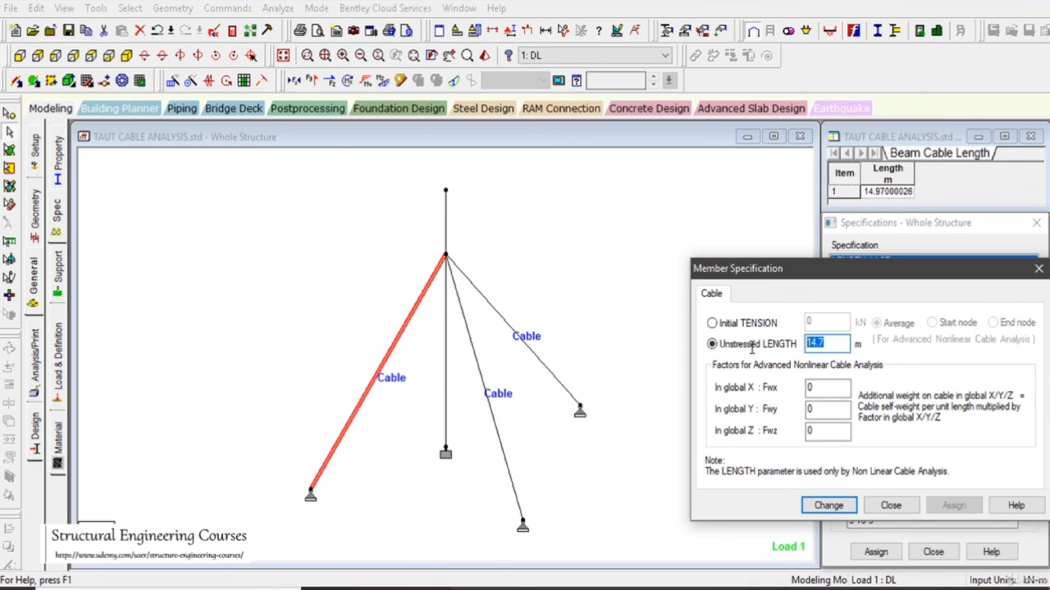
left_click(828, 506)
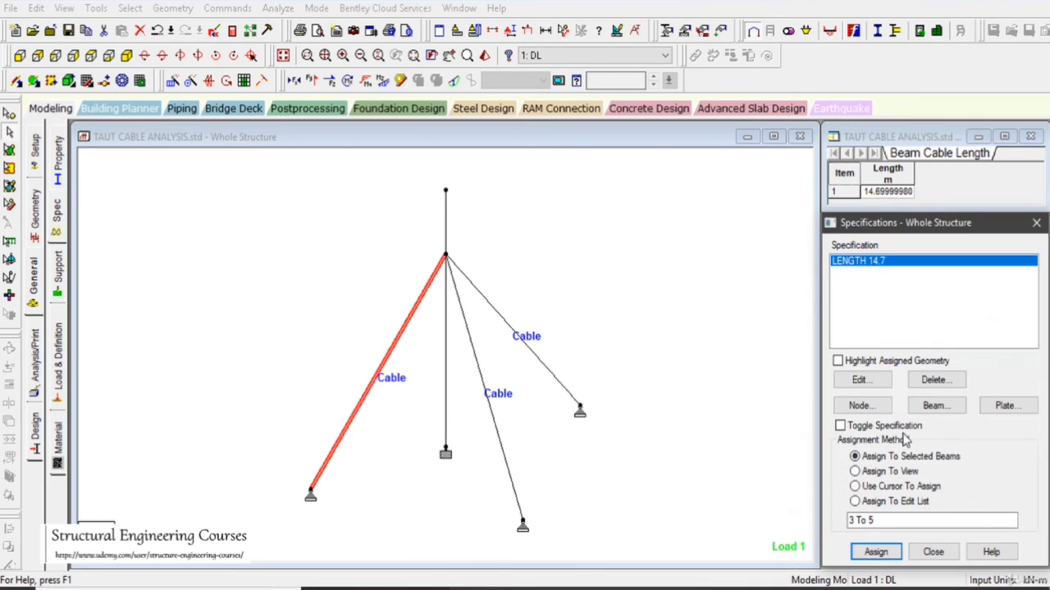
left_click(692, 386)
- Rerun the analysis with the shortened cables and display the beam graphs in postprocessing
left_click(278, 8)
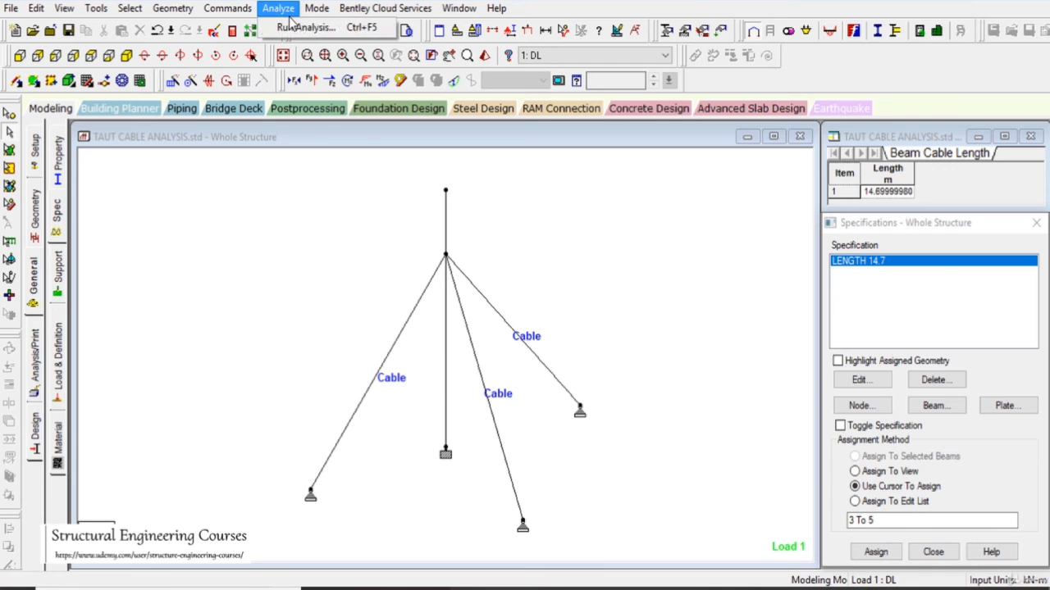
left_click(299, 27)
left_click(369, 330)
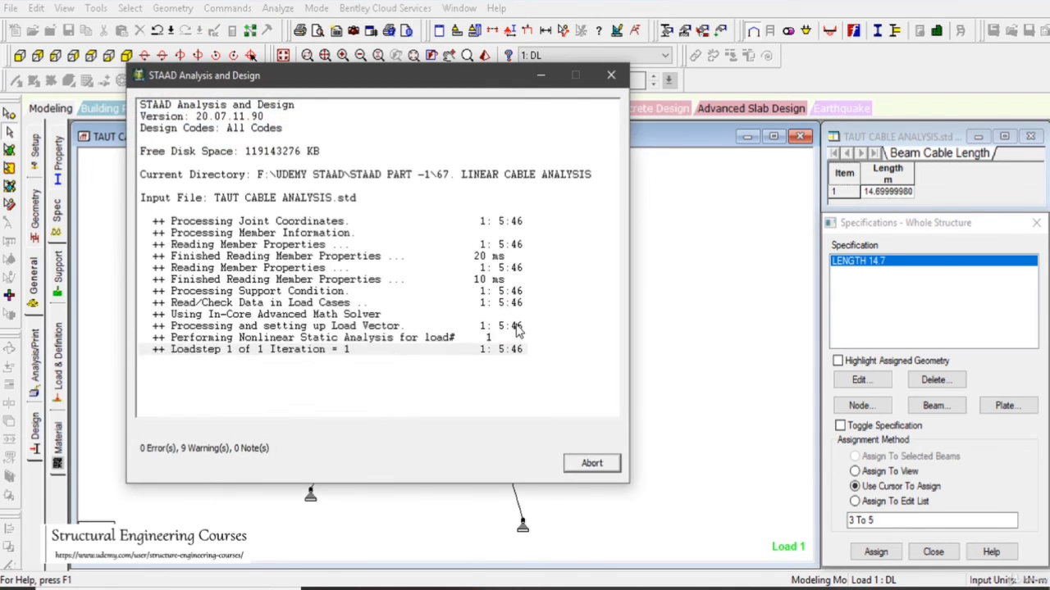
key("Return")
left_click(312, 110)
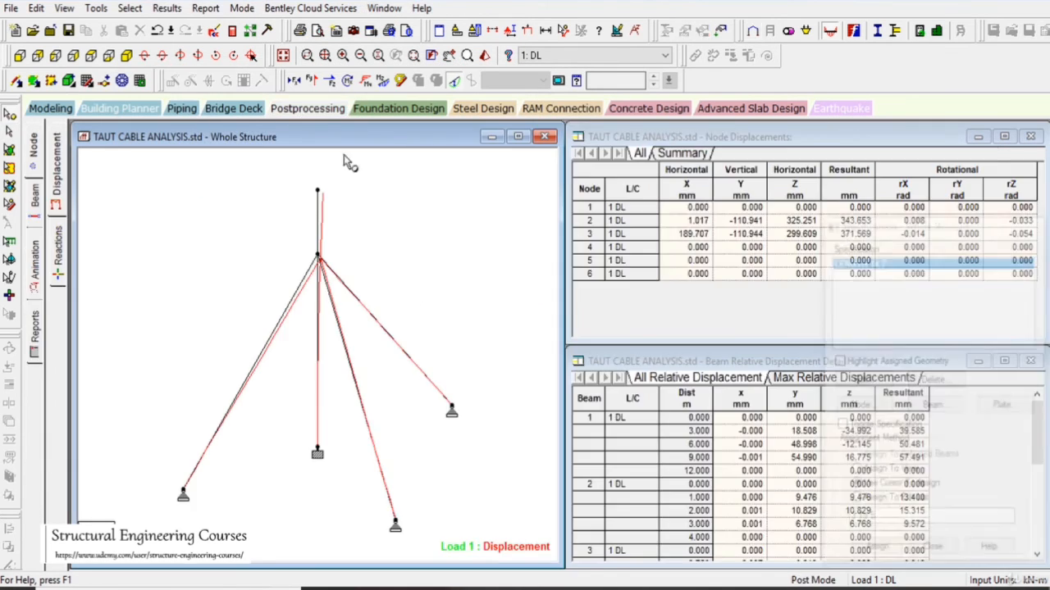
left_click(35, 209)
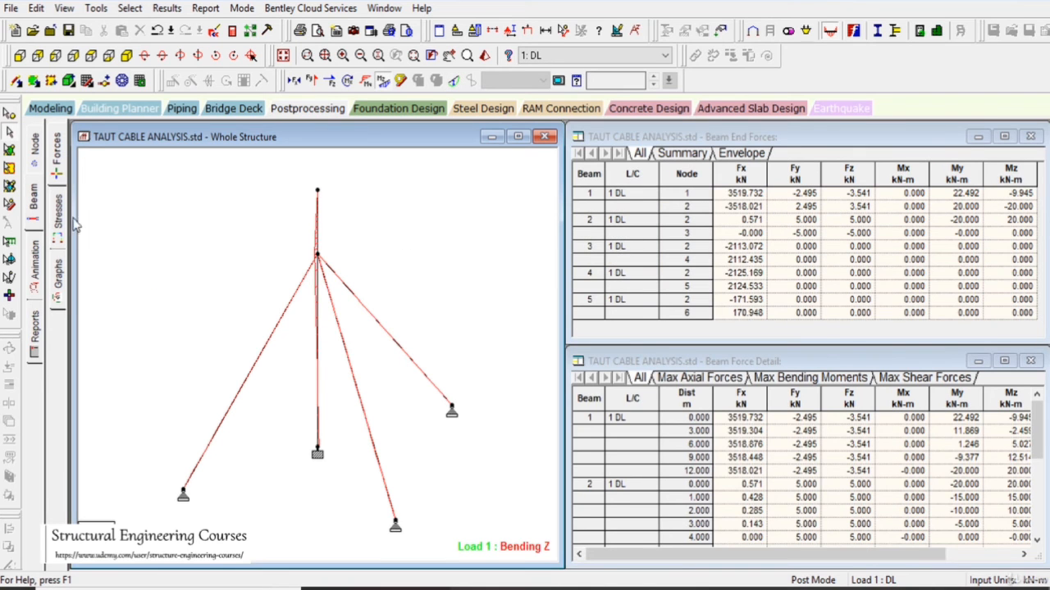
left_click(61, 283)
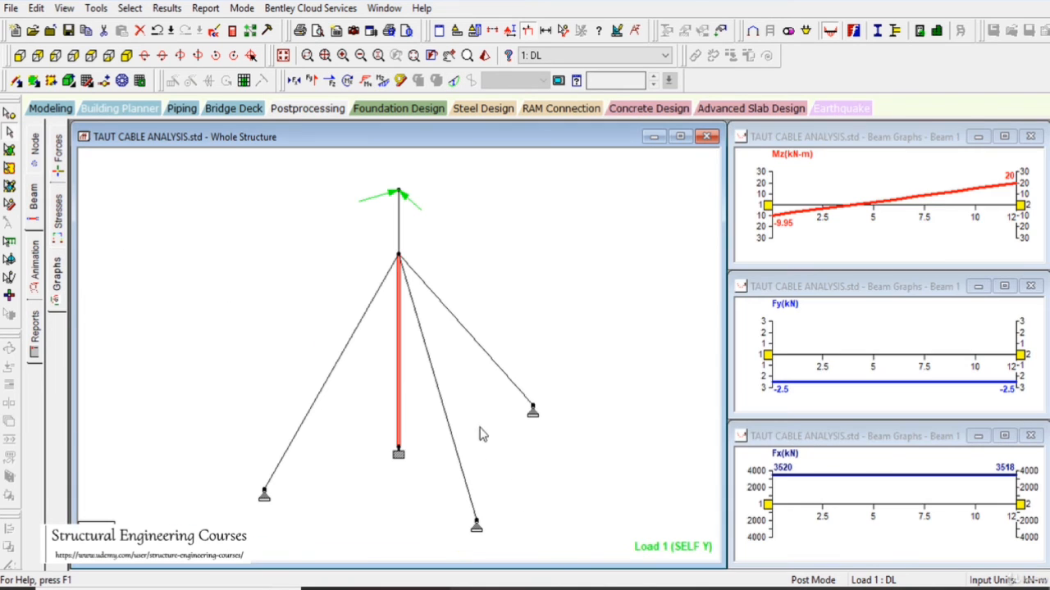
- Compare the axial force graphs of the guy cables by selecting them alternately
left_click(492, 373)
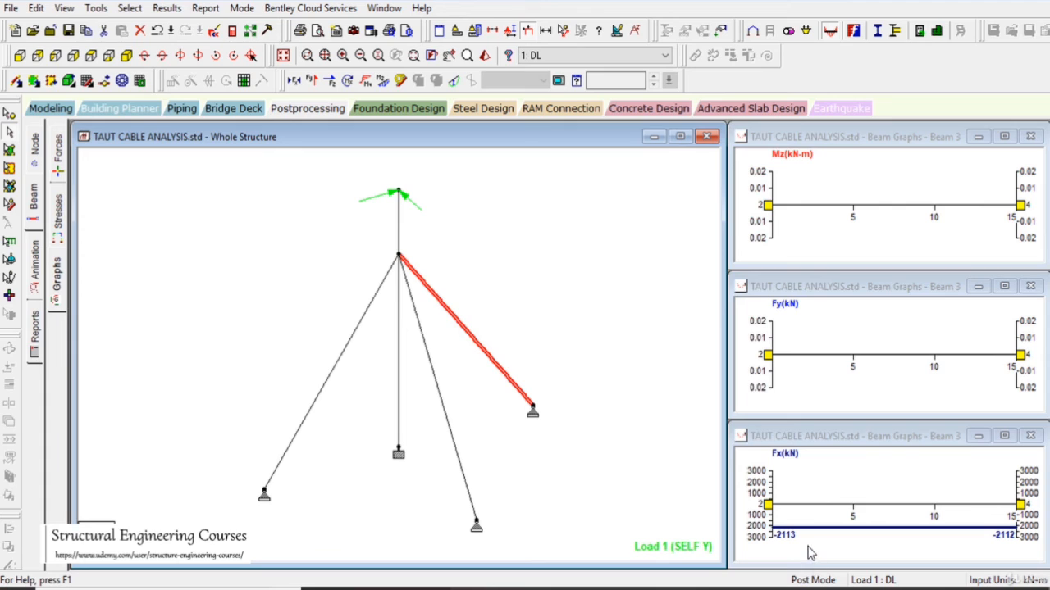
left_click(315, 402)
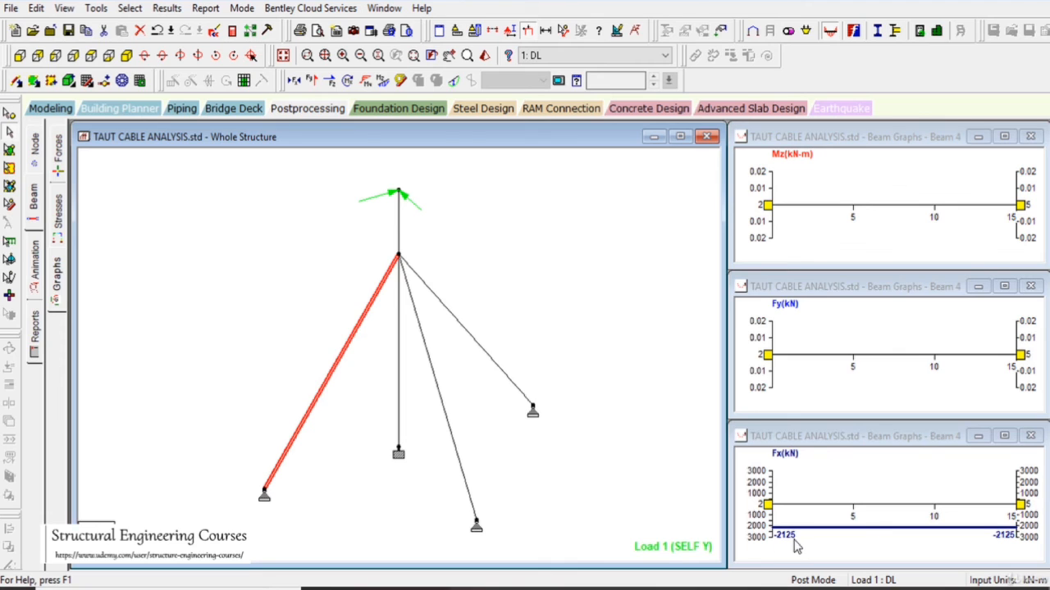
left_click(516, 388)
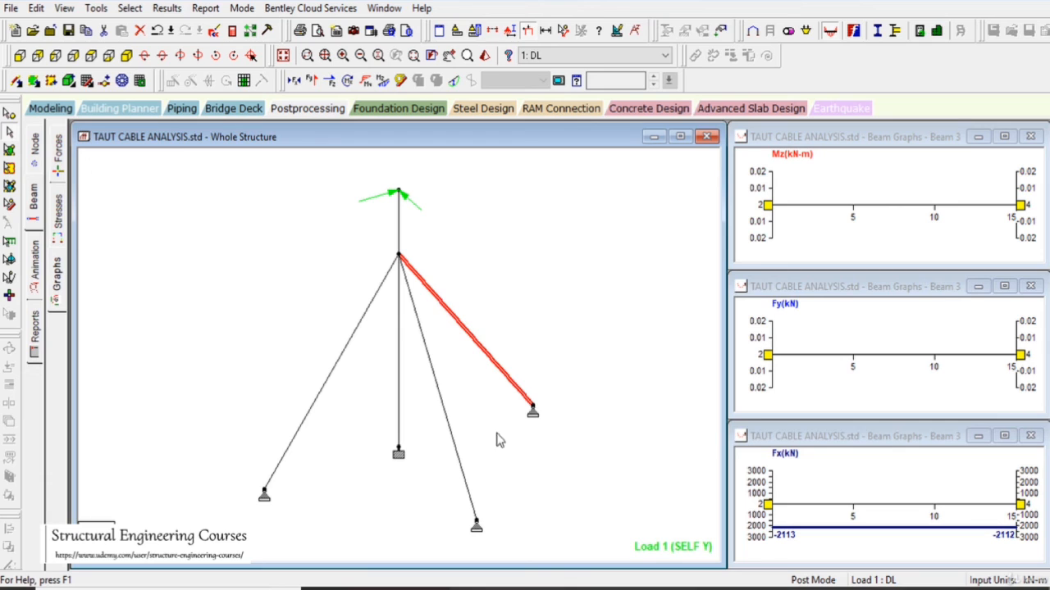
left_click(368, 307)
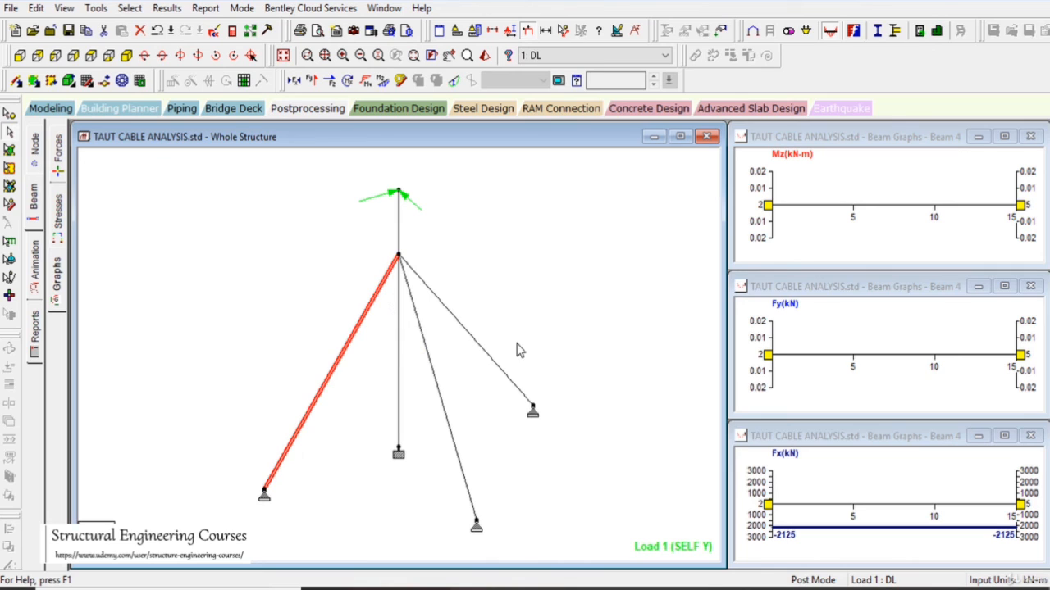
left_click(504, 376)
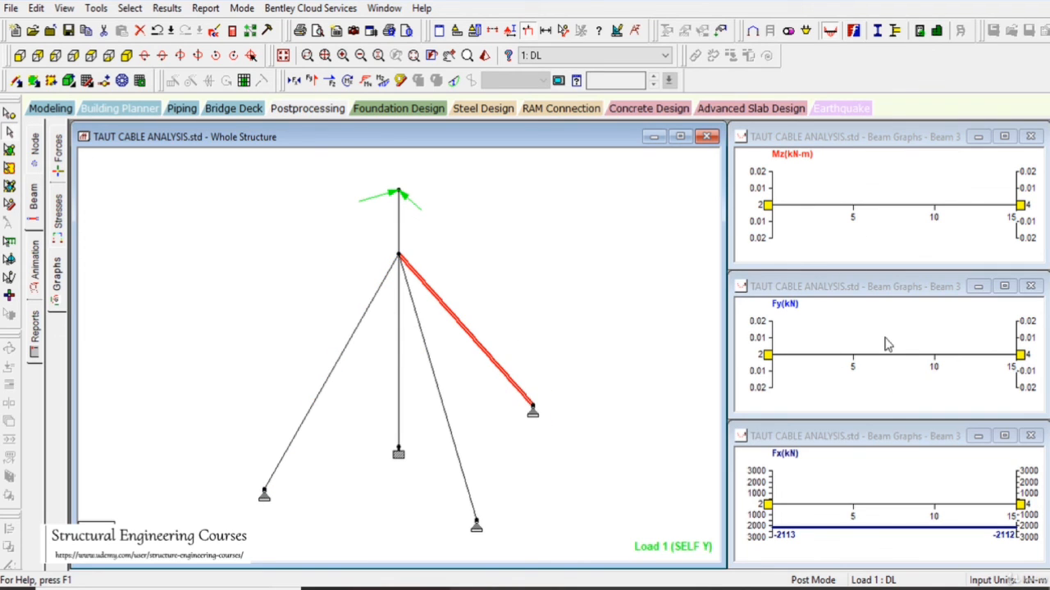
left_click(434, 383)
left_click(344, 354)
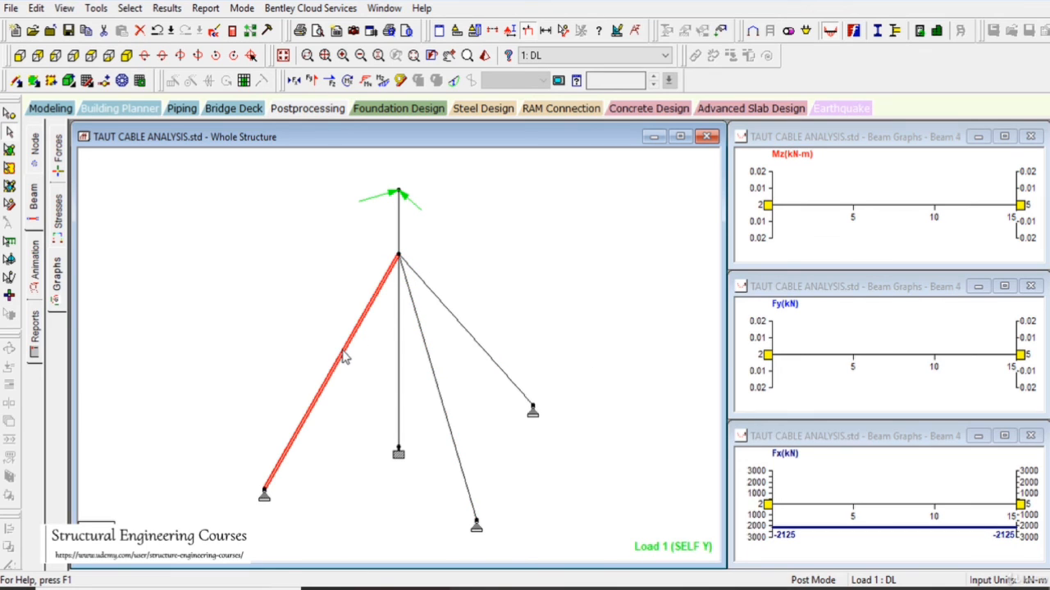
left_click(523, 233)
- Display the axial force diagram on the whole structure for the DL load case
left_click(295, 86)
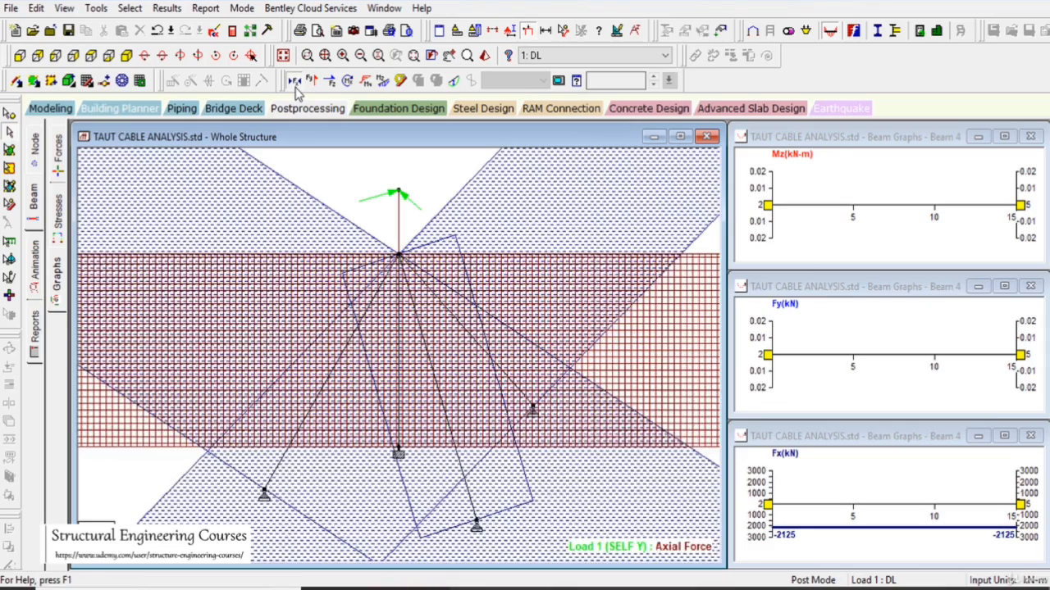
scroll(546, 441, "down", 5)
scroll(566, 393, "up", 5)
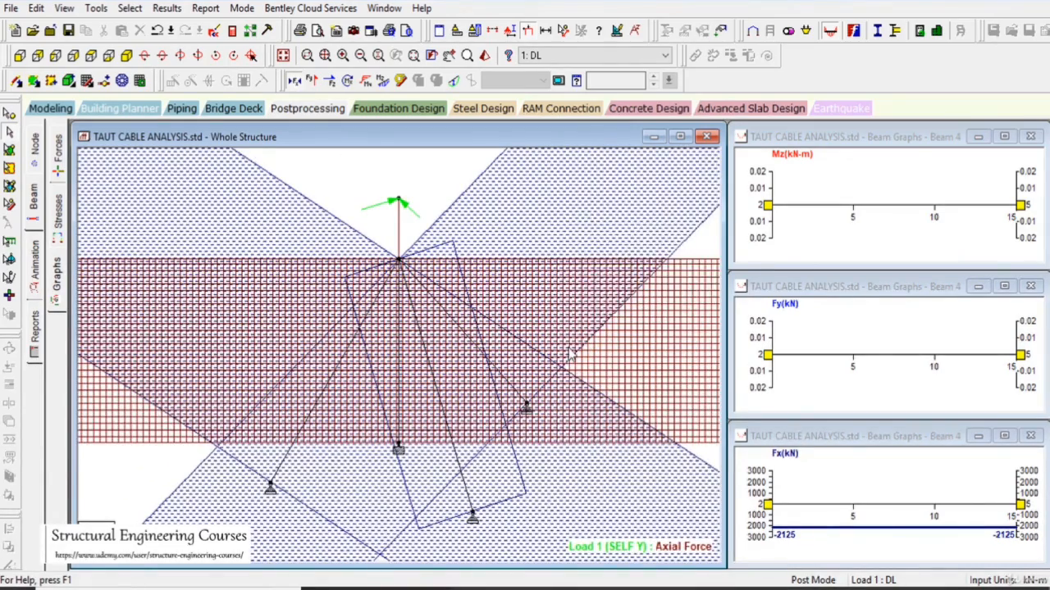
- Set the result diagram scales to 1800 kN per m for axial force and 150 kN per m for Shear Z, with immediate application enabled
right_click(568, 355)
left_click(647, 256)
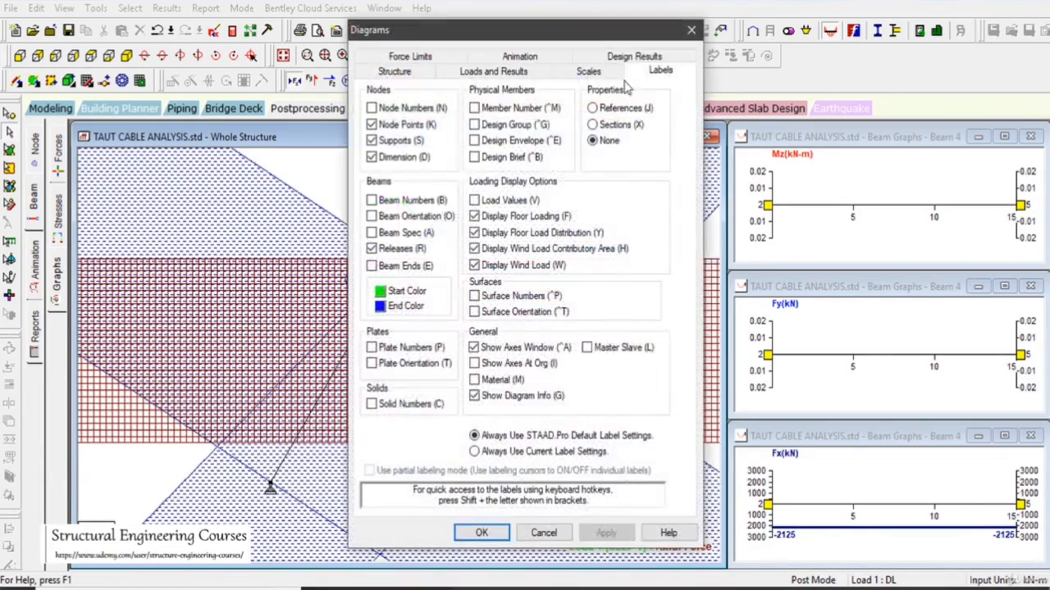
left_click(607, 71)
left_click(636, 100)
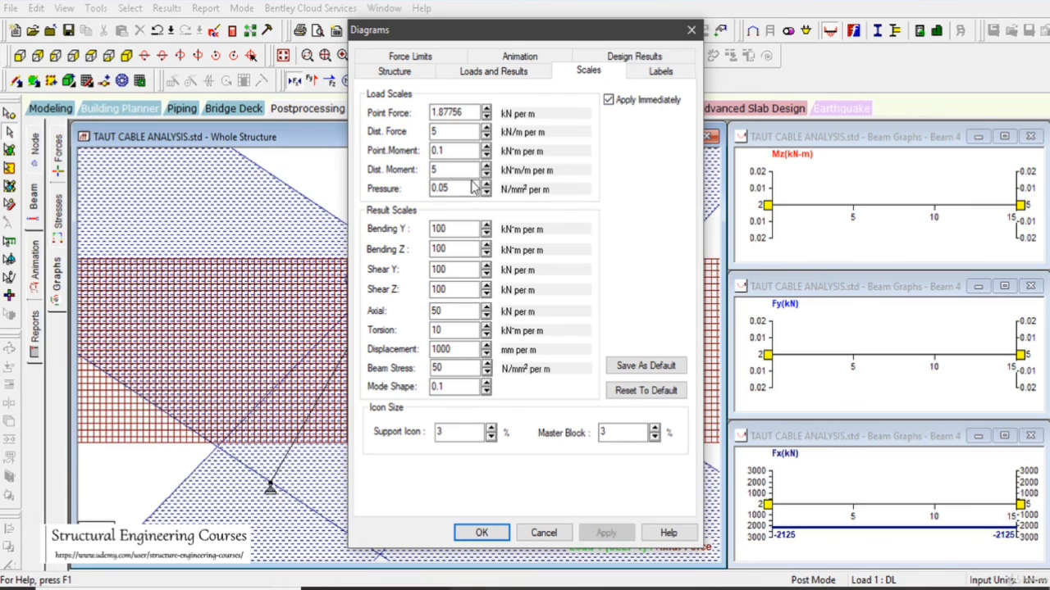
left_click(486, 293)
left_click(488, 286)
left_click(486, 315)
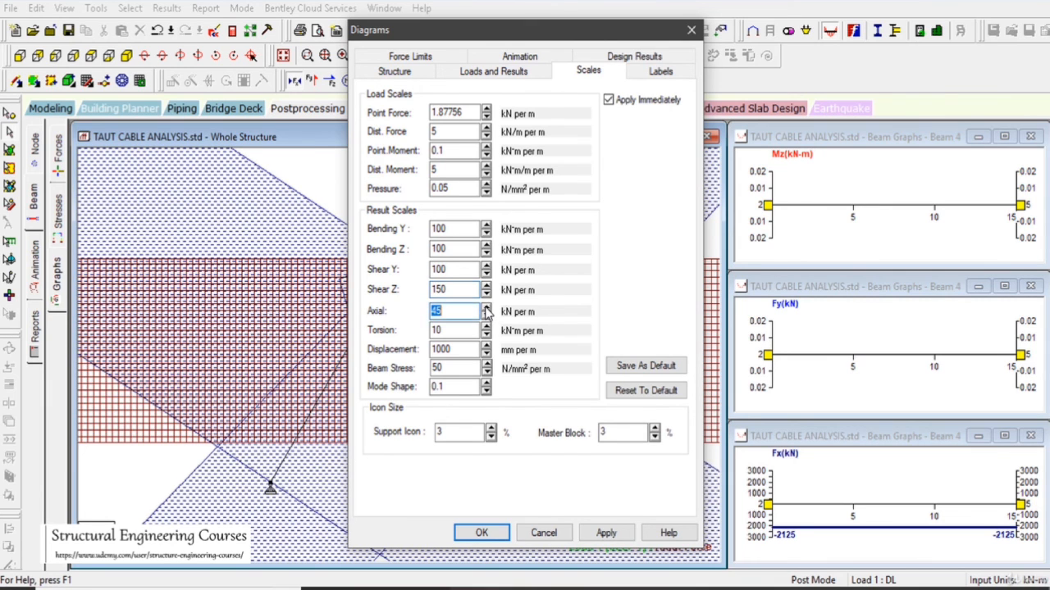
left_click_drag(485, 308, 485, 310)
left_click(607, 538)
left_click(481, 534)
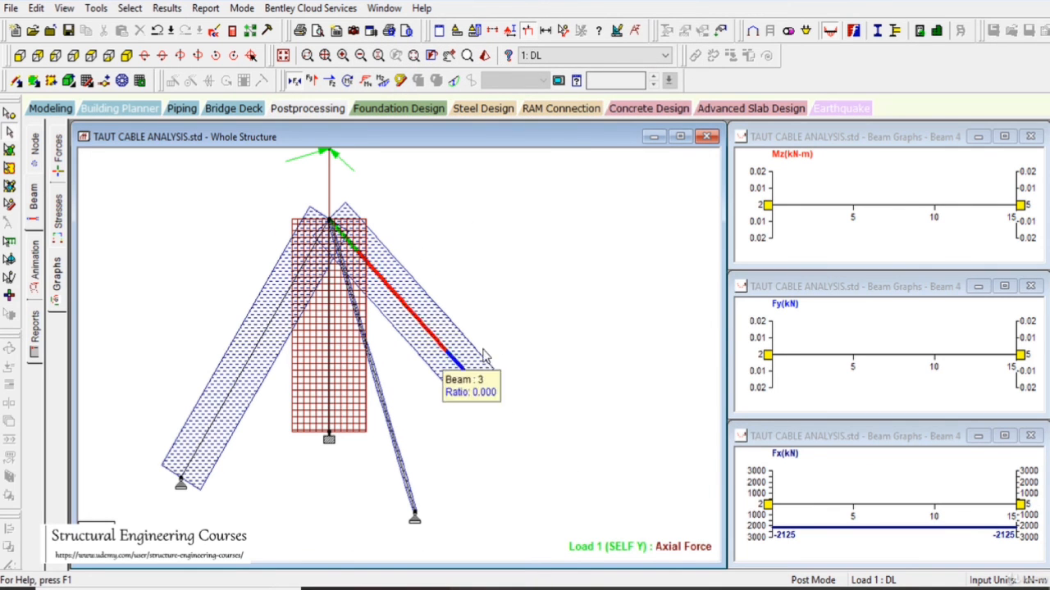
right_click(543, 373)
left_click(582, 204)
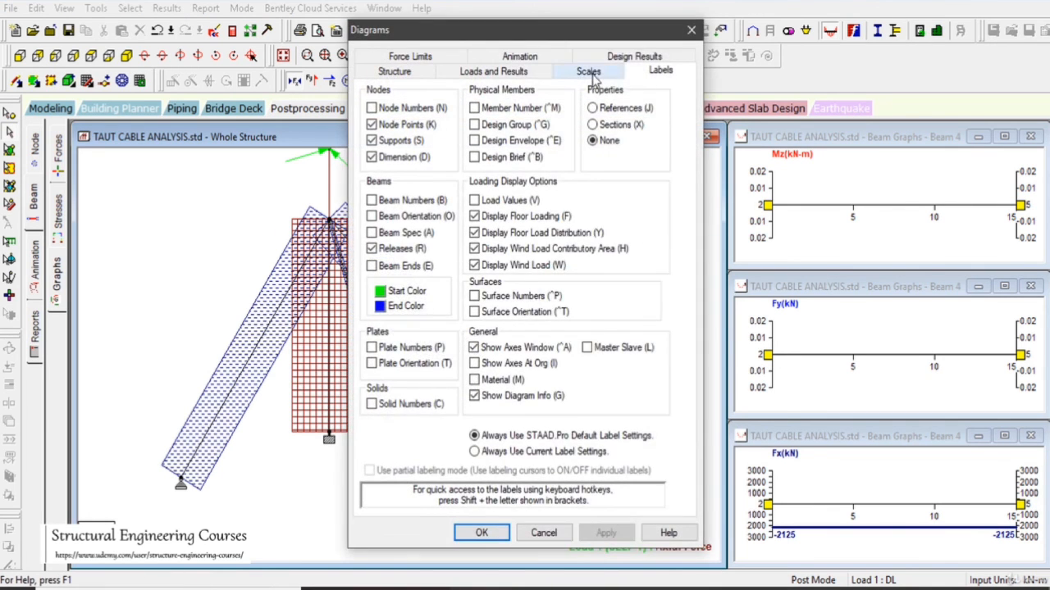
left_click(589, 73)
left_click_drag(567, 35, 783, 59)
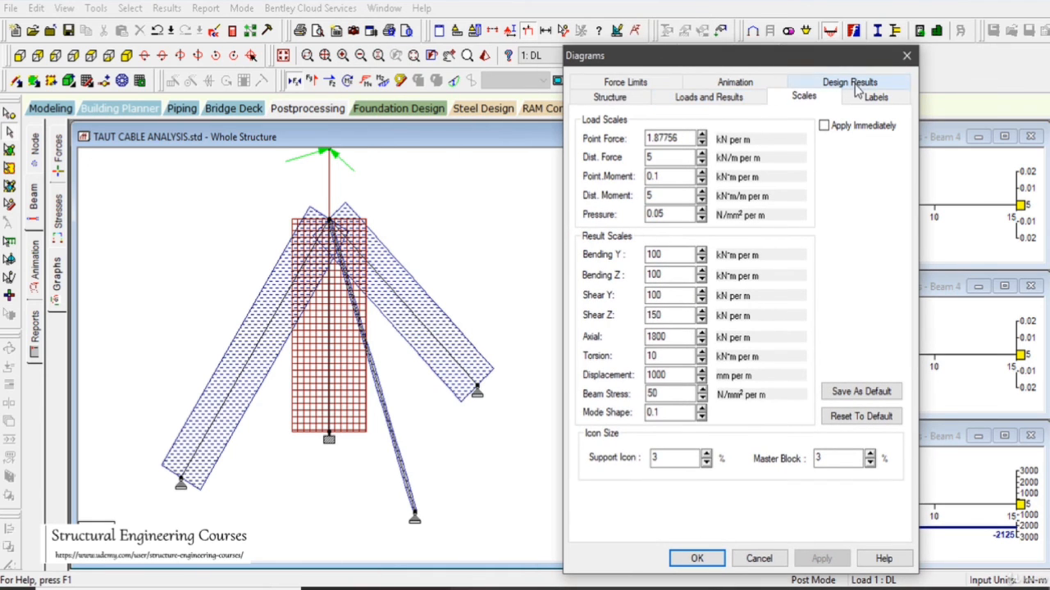
left_click(633, 100)
left_click(708, 98)
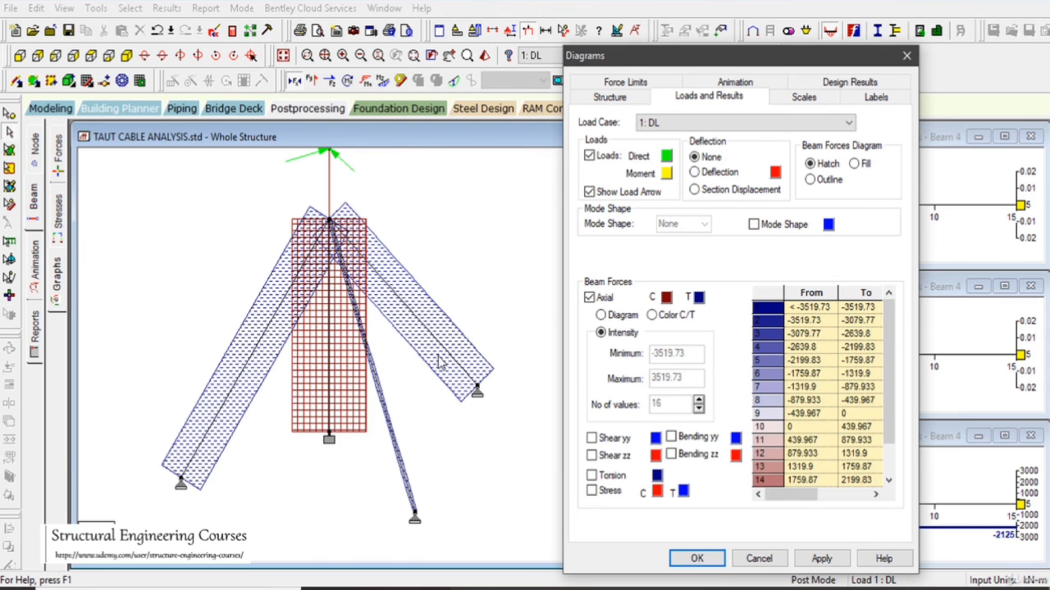
left_click(758, 559)
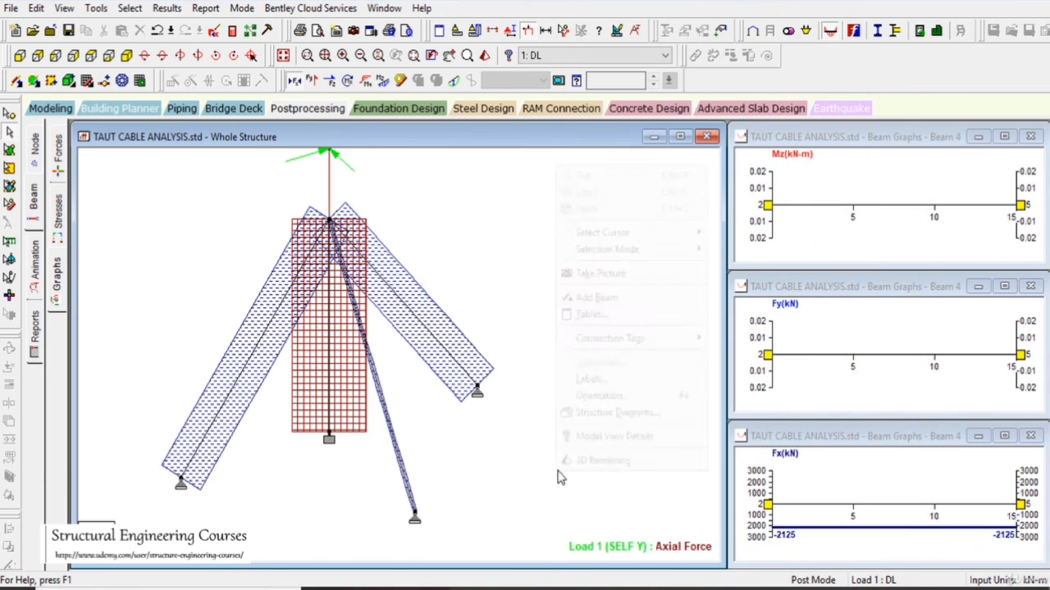
right_click(556, 477)
left_click(606, 379)
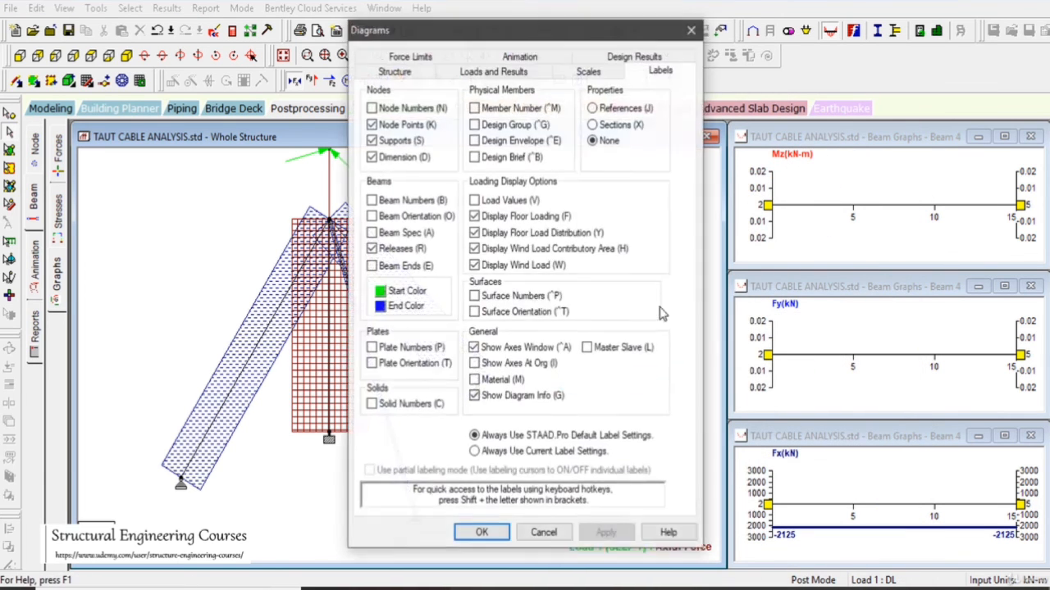
left_click(543, 533)
- Annotate the axial force values at the ends of all beams and inspect them on the mast and guy cables
left_click(167, 8)
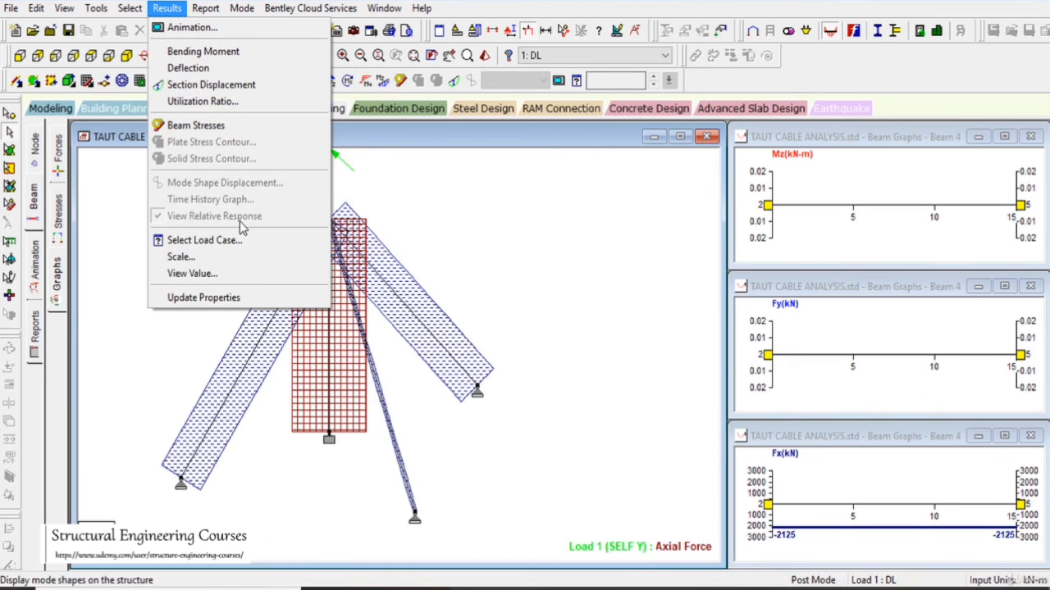
left_click(242, 273)
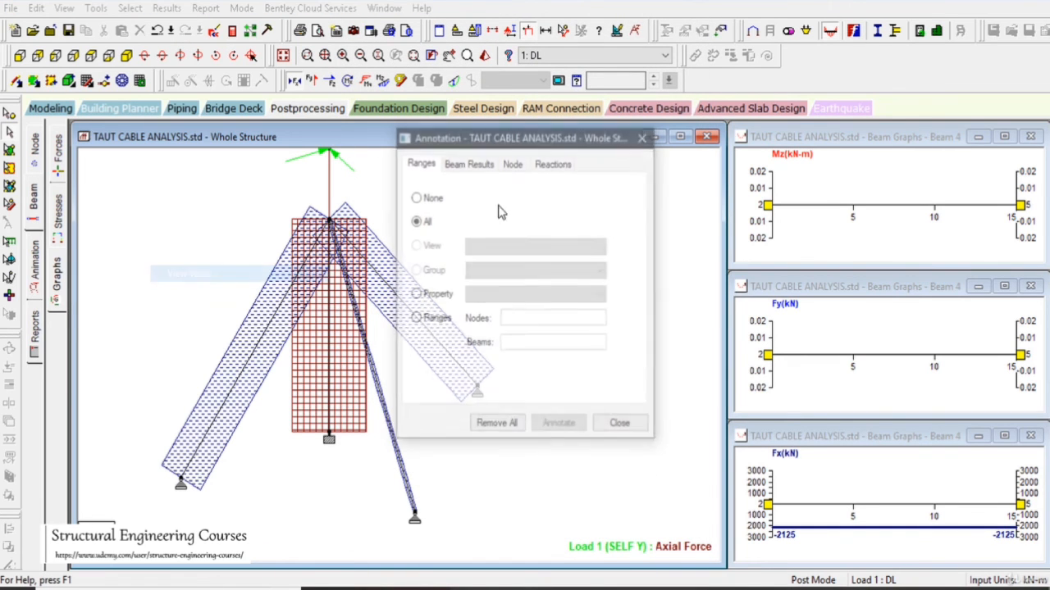
left_click(484, 166)
left_click(424, 288)
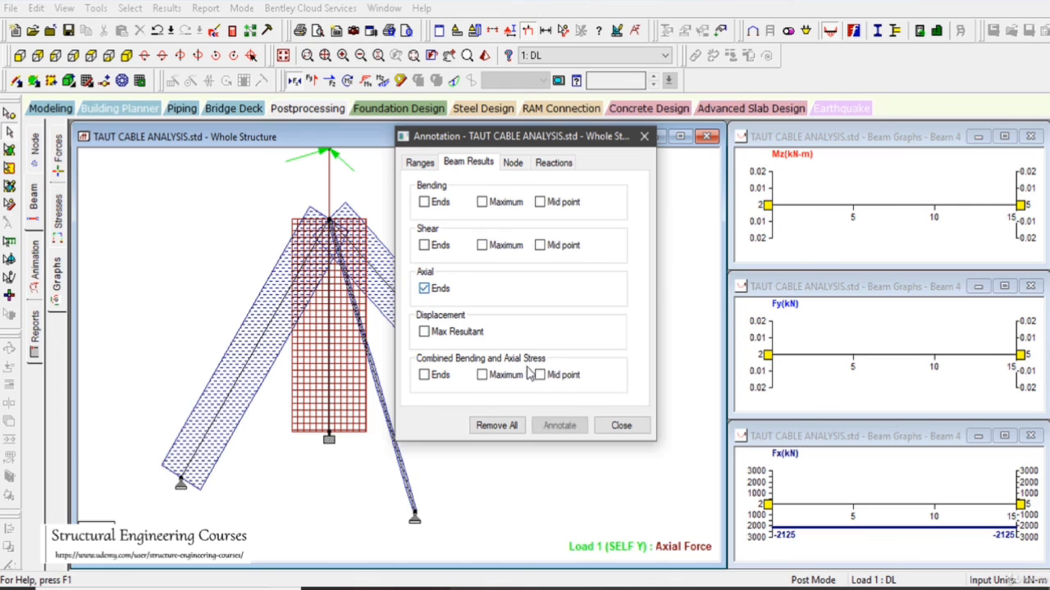
left_click(553, 427)
left_click(619, 427)
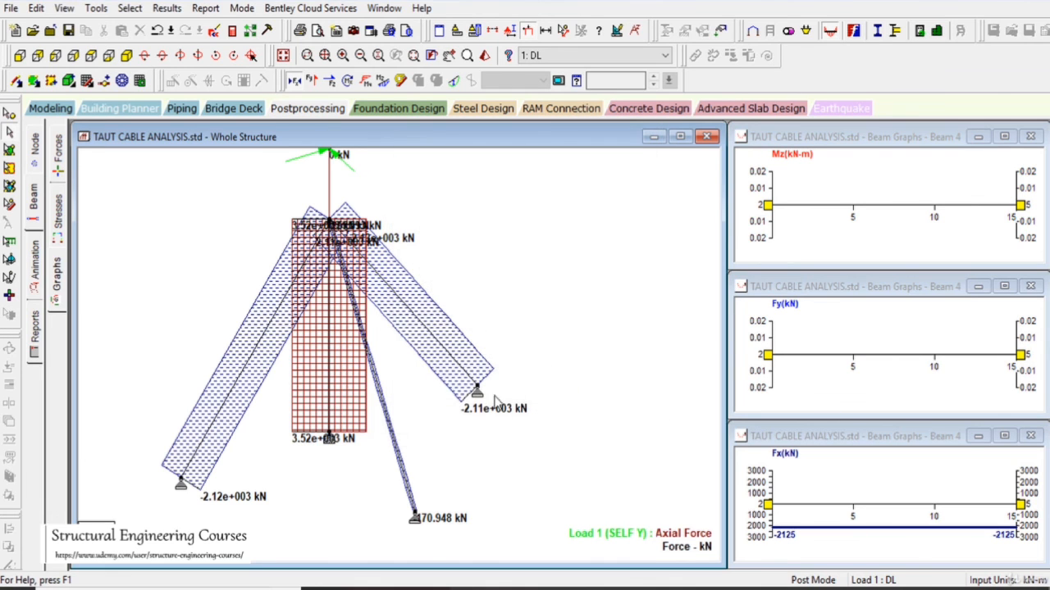
scroll(499, 397, "up", 2)
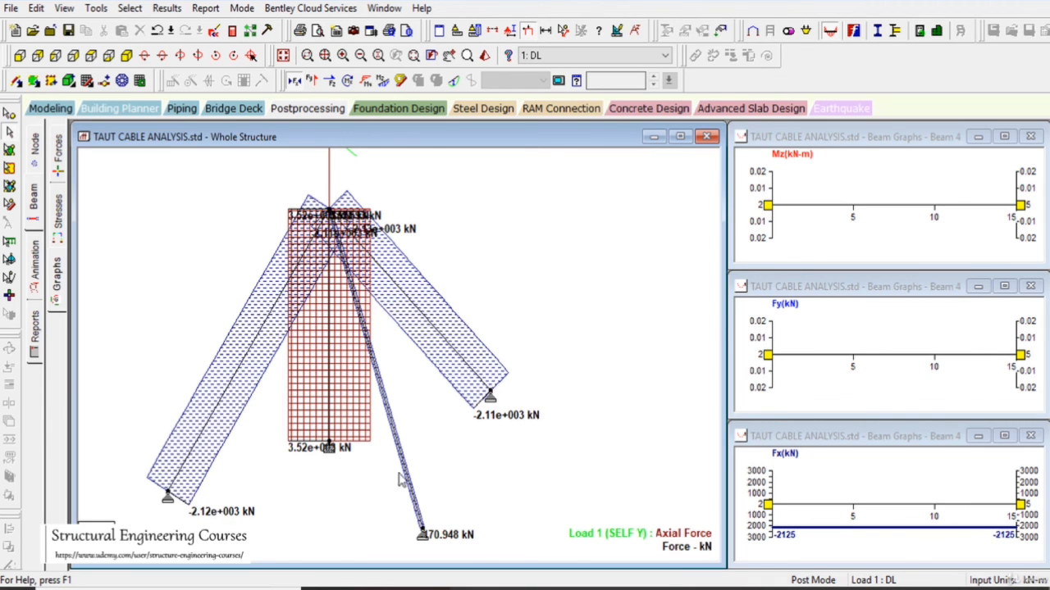
scroll(546, 424, "down", 3)
middle_click_drag(555, 424, 611, 394)
scroll(611, 394, "up", 1)
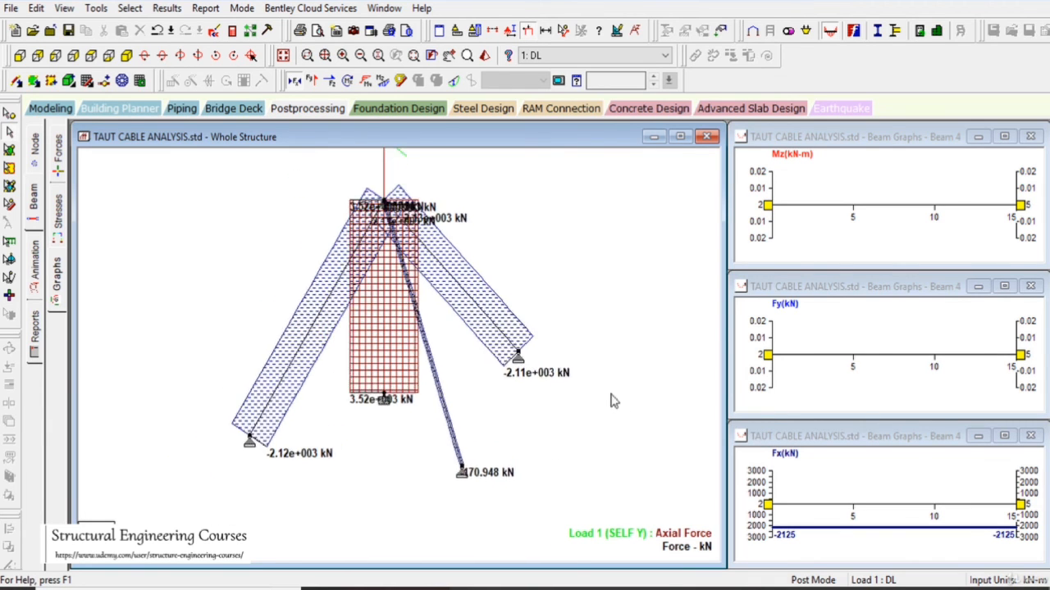
scroll(611, 401, "up", 1)
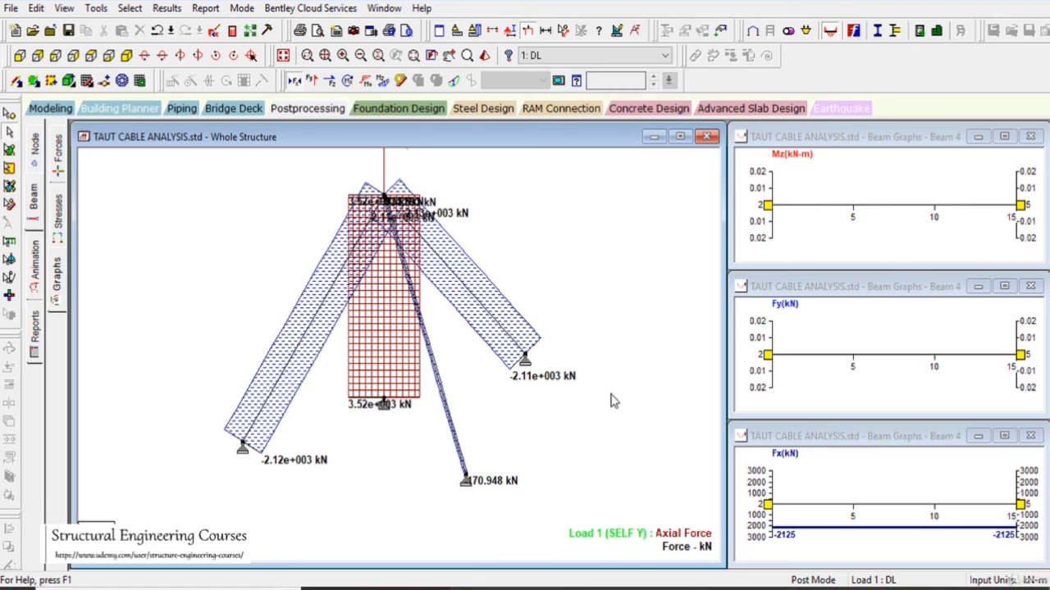
- Return to the modeling mode and select the LENGTH 14.7 cable specification to show its assigned members
left_click(50, 109)
left_click_drag(225, 297, 274, 361)
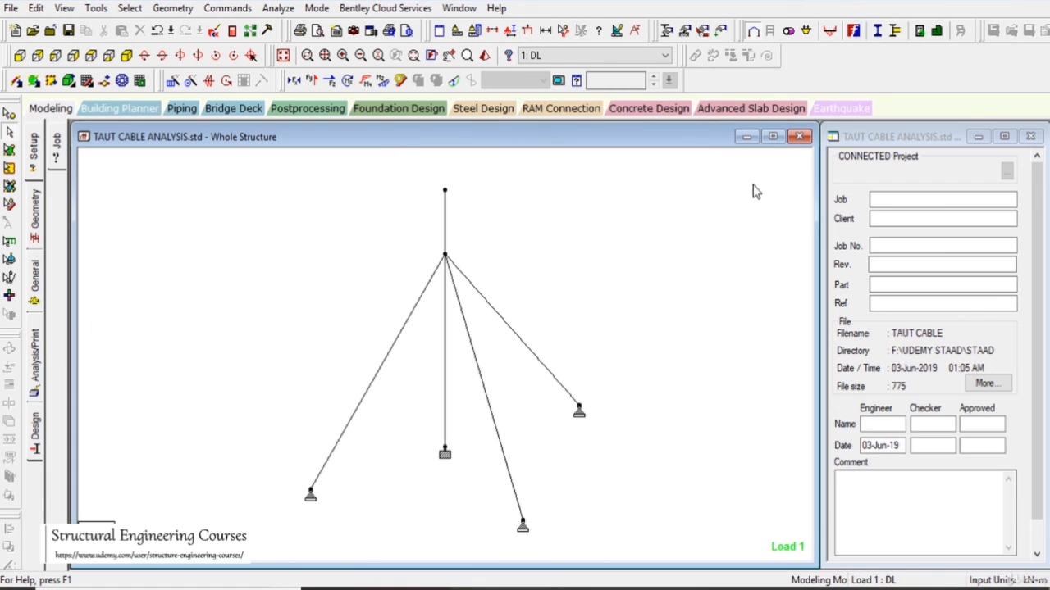
left_click(772, 136)
left_click(36, 275)
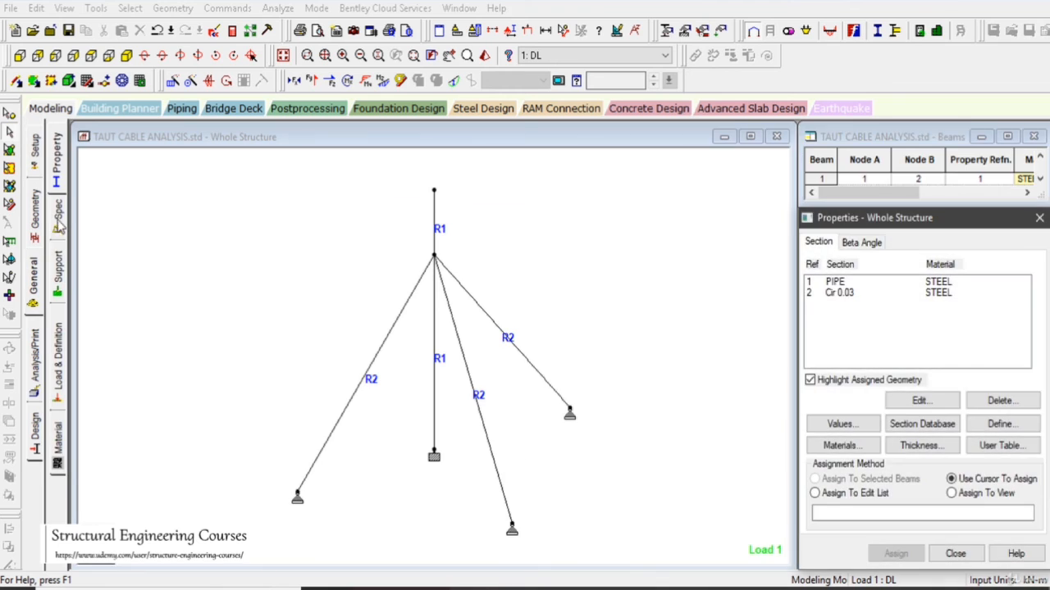
left_click(58, 228)
left_click(871, 262)
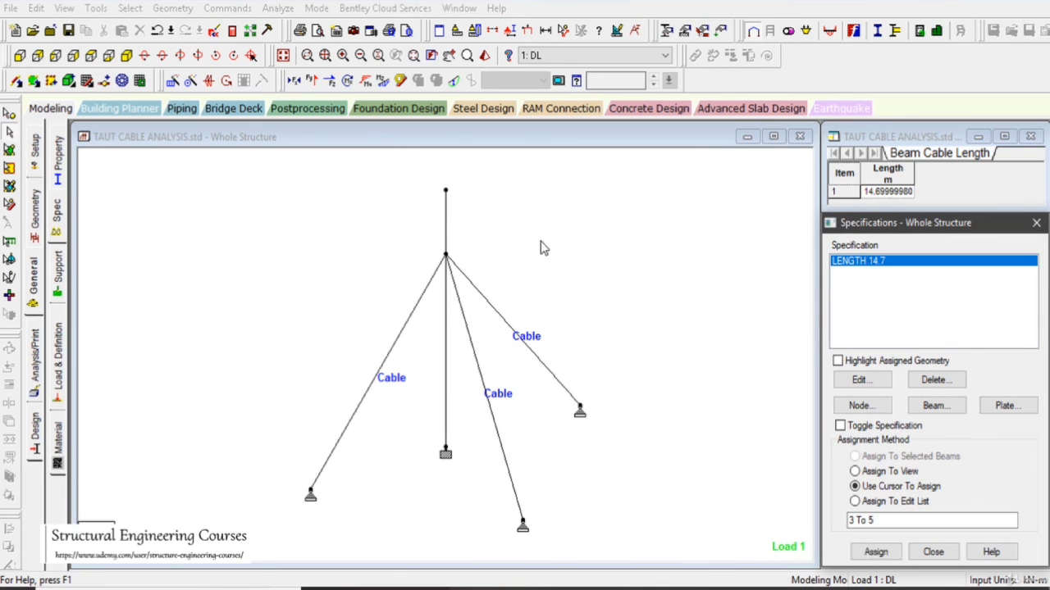